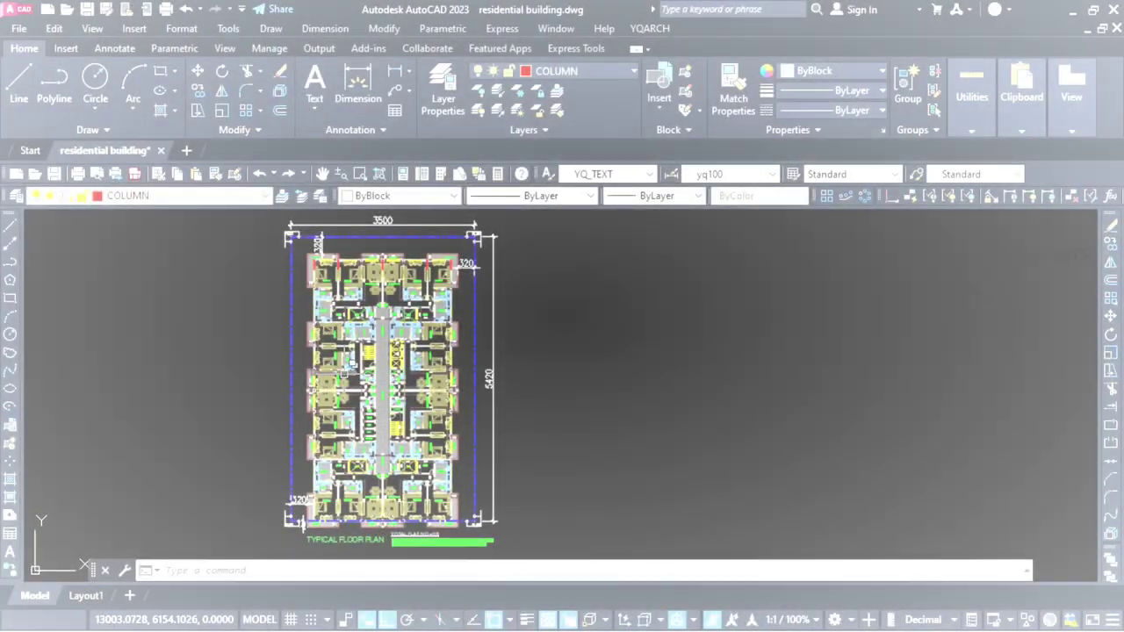
- Select the whole residential floor plan and write out all its blocks to the BLOCK folder with the BBW command
scroll(347, 404, "up", 6)
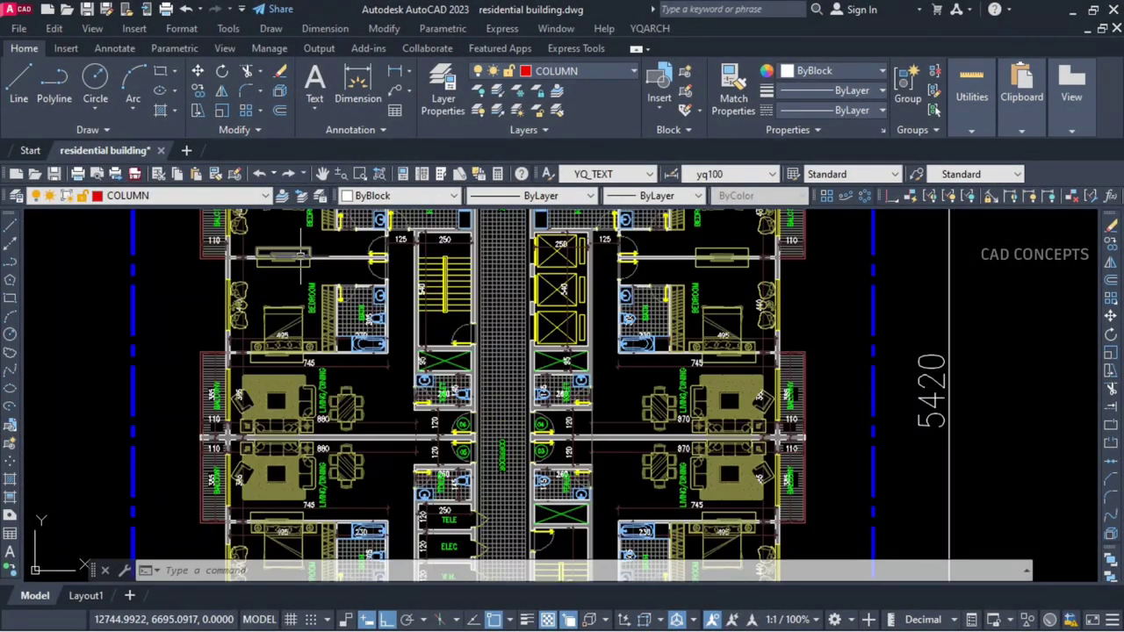
scroll(721, 326, "down", 3)
scroll(424, 452, "up", 3)
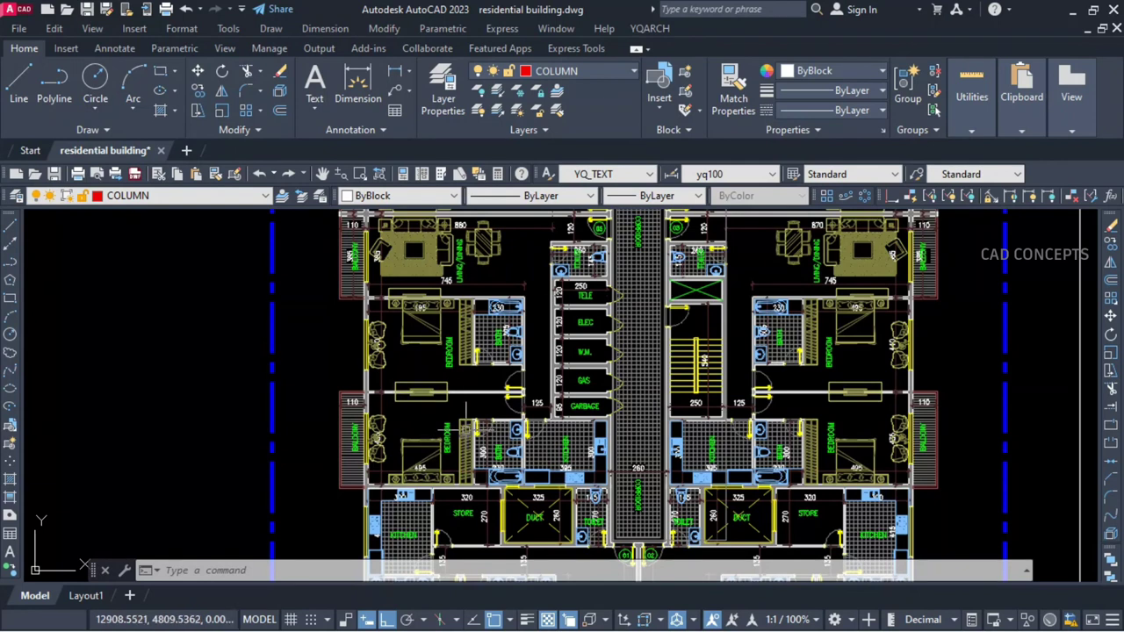
scroll(455, 399, "down", 4)
key("ctrl+a")
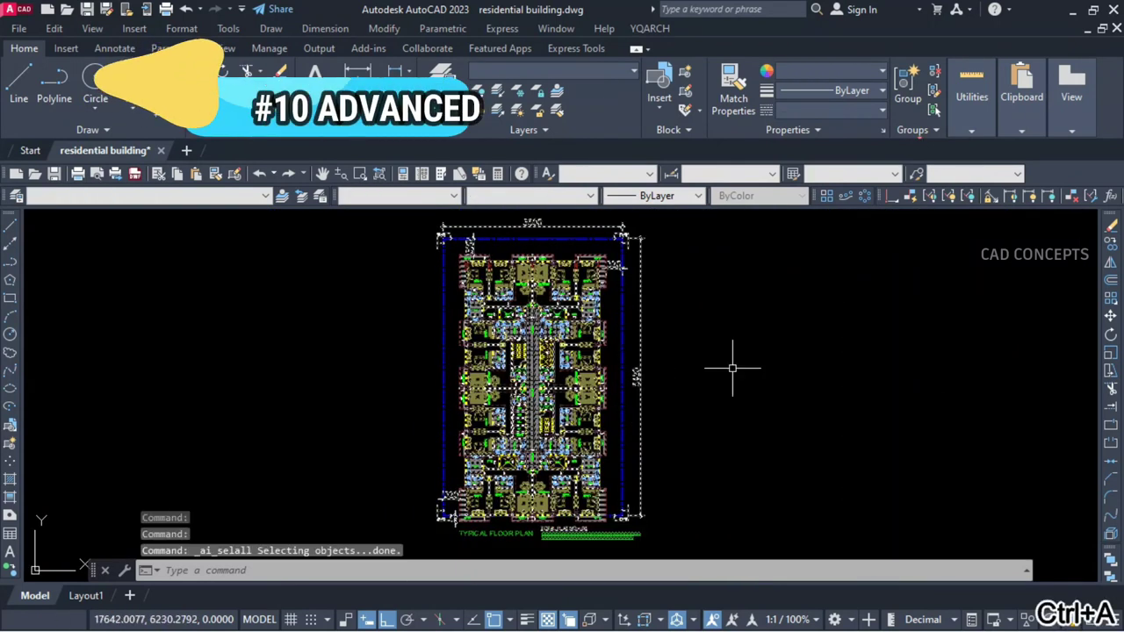
type("BBW")
key("Return")
scroll(667, 378, "down", 1)
left_click(497, 394)
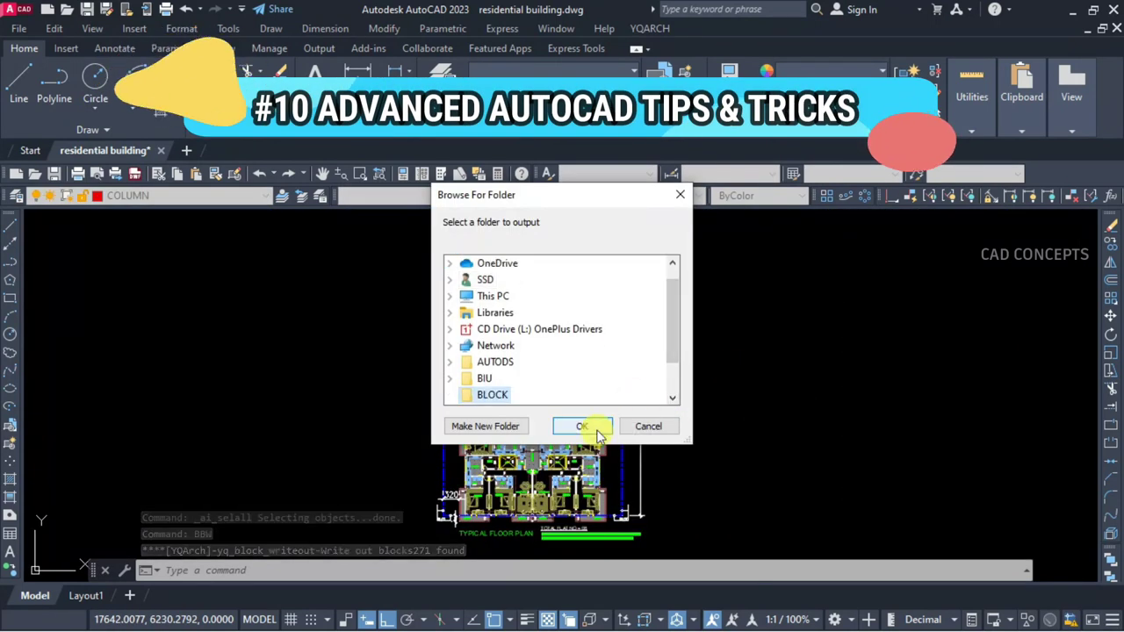
left_click(581, 426)
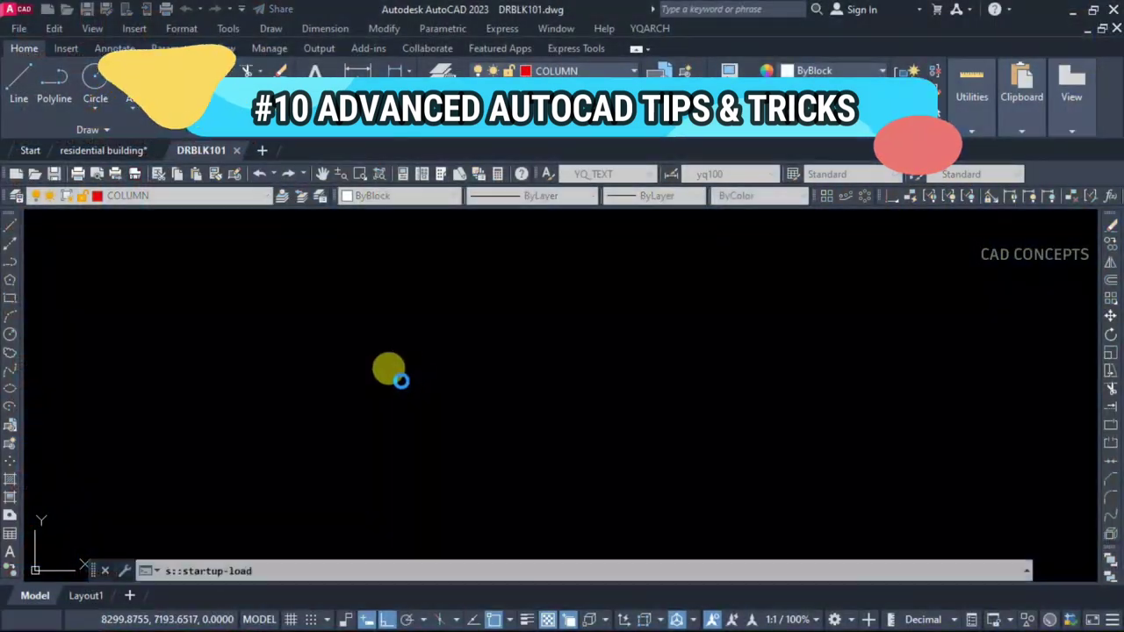
- View the exported block drawings DRBLK101, WD_WIN3 and yq_ksink_03 from the BLOCK folder at full extents
middle_click(421, 318)
middle_click(421, 317)
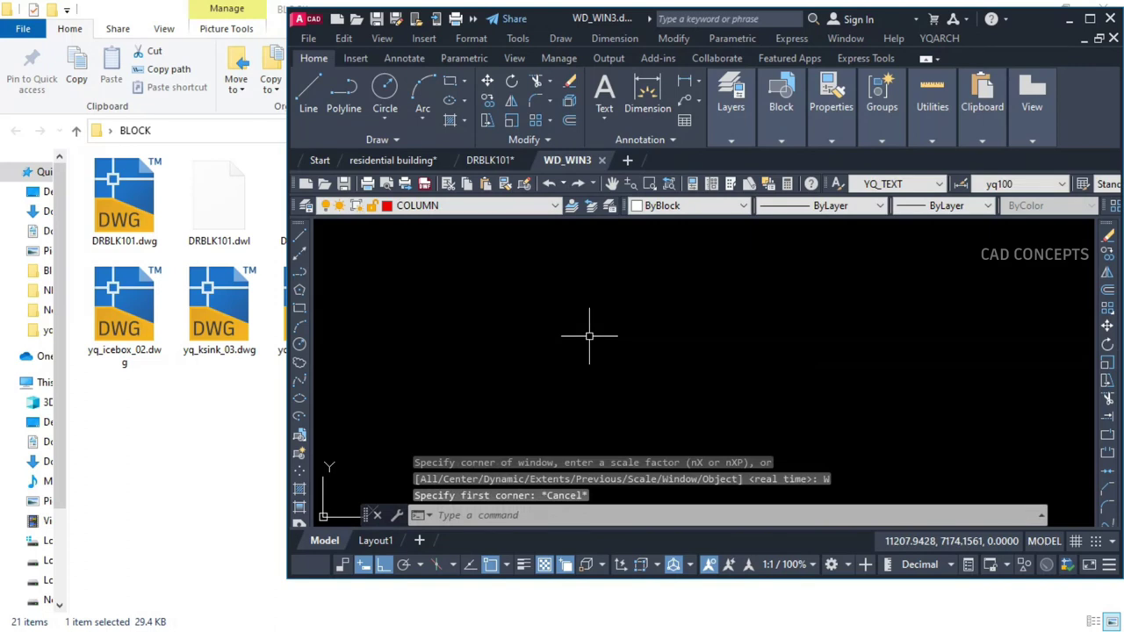
middle_click(590, 336)
middle_click(589, 336)
left_click_drag(218, 303, 527, 371)
key("F1")
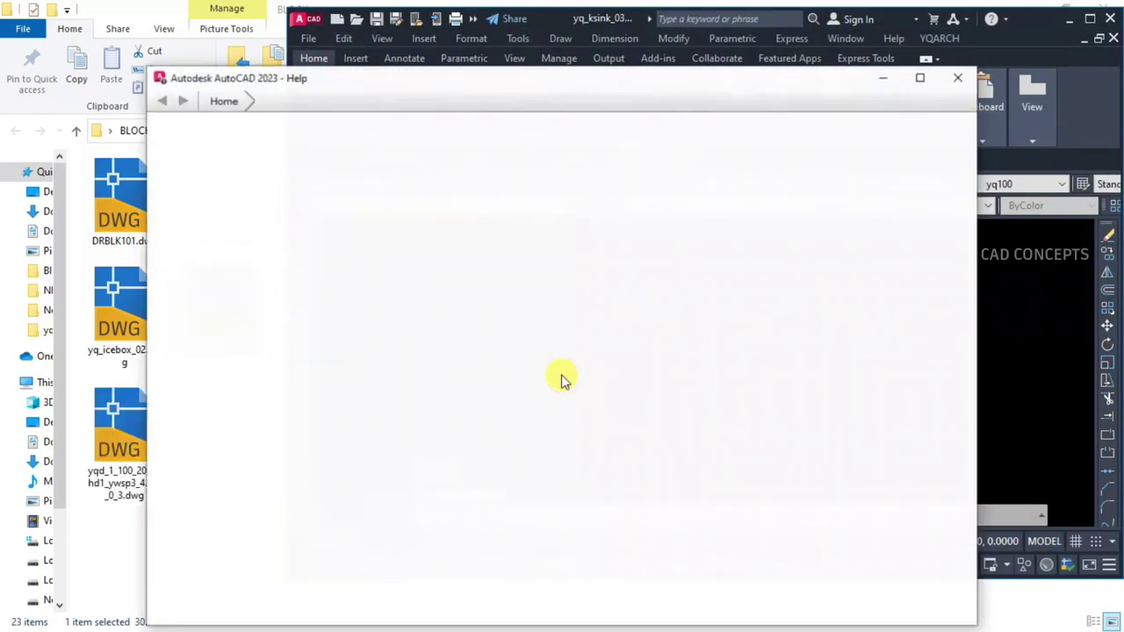
middle_click(632, 288)
middle_click(632, 288)
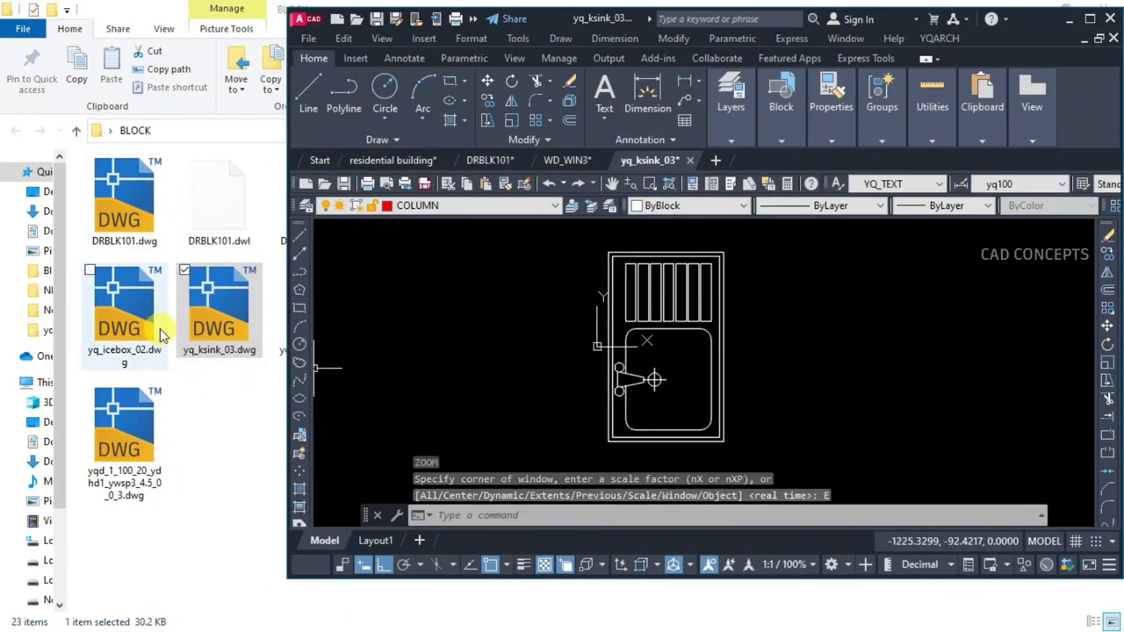
- Try to insert yq_icebox_02.dwg and yqd_1_100_20_ydhd1_ywsp3_4.5_0_0_3.dwg from the BLOCK folder into the sink drawing
left_click_drag(123, 303, 371, 377)
scroll(351, 369, "down", 5)
key("Escape")
left_click_drag(124, 439, 364, 409)
scroll(363, 409, "up", 5)
left_click(395, 383)
key("Return")
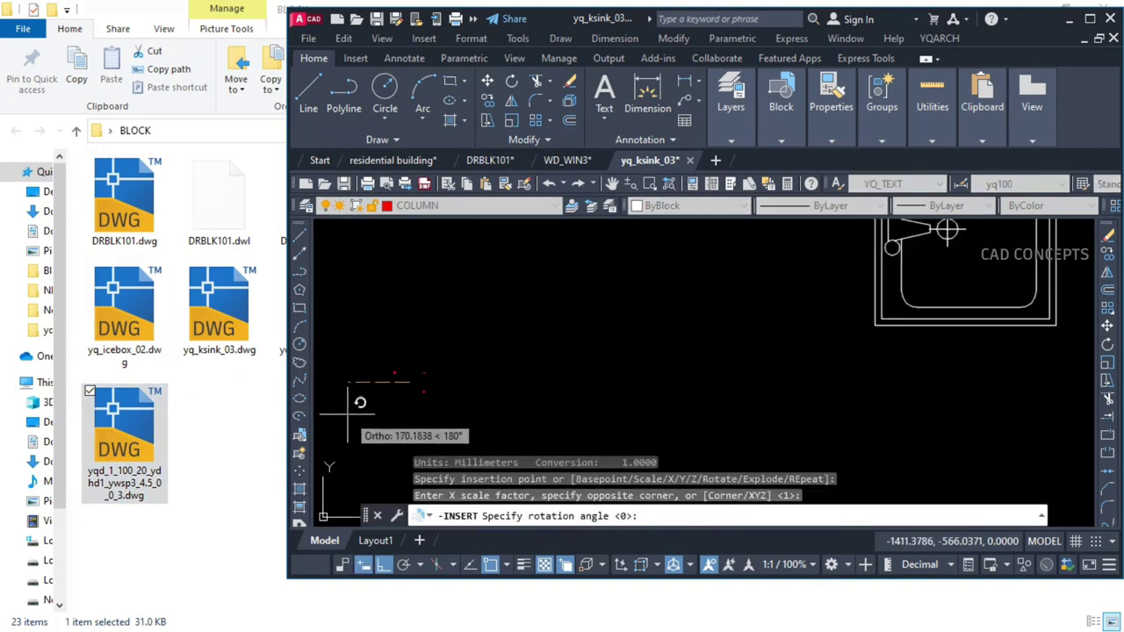
key("Escape")
scroll(346, 421, "down", 5)
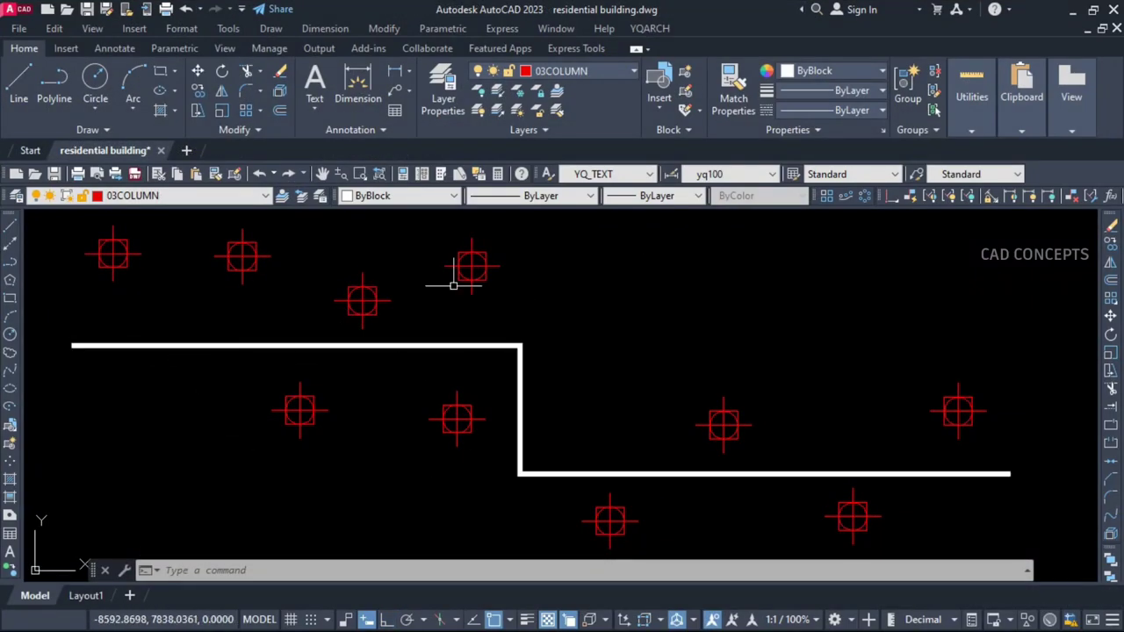
- With XXV, add vertices to the white polyline at the centres of the four columns above its upper run and the nearest column below its bend
type("X")
key("Return")
left_click(114, 345)
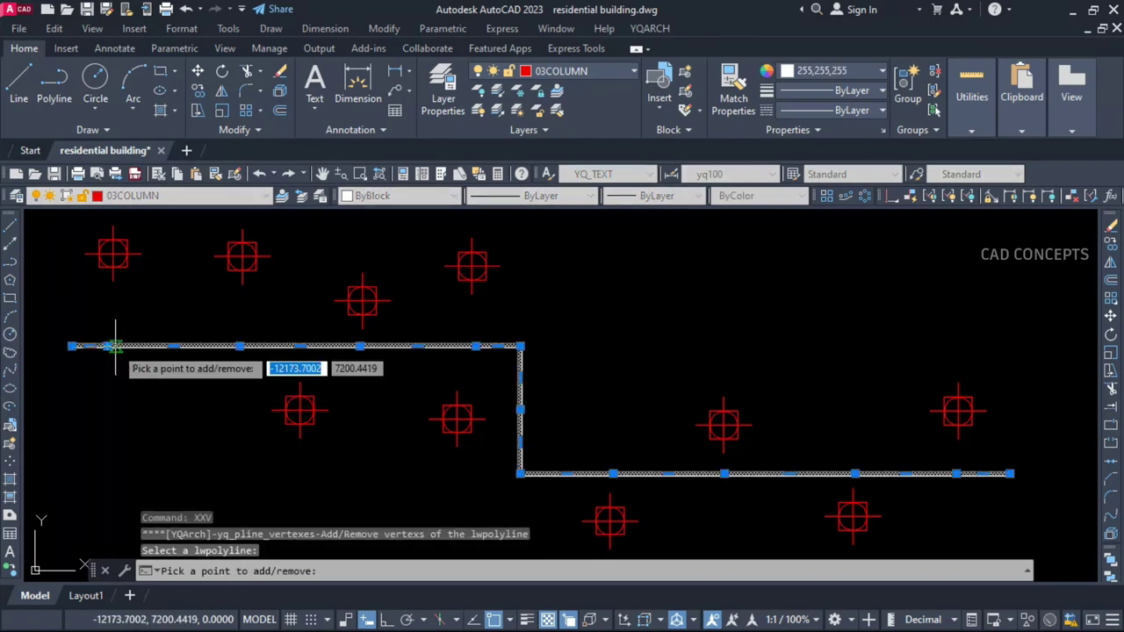
left_click(112, 254)
left_click(241, 253)
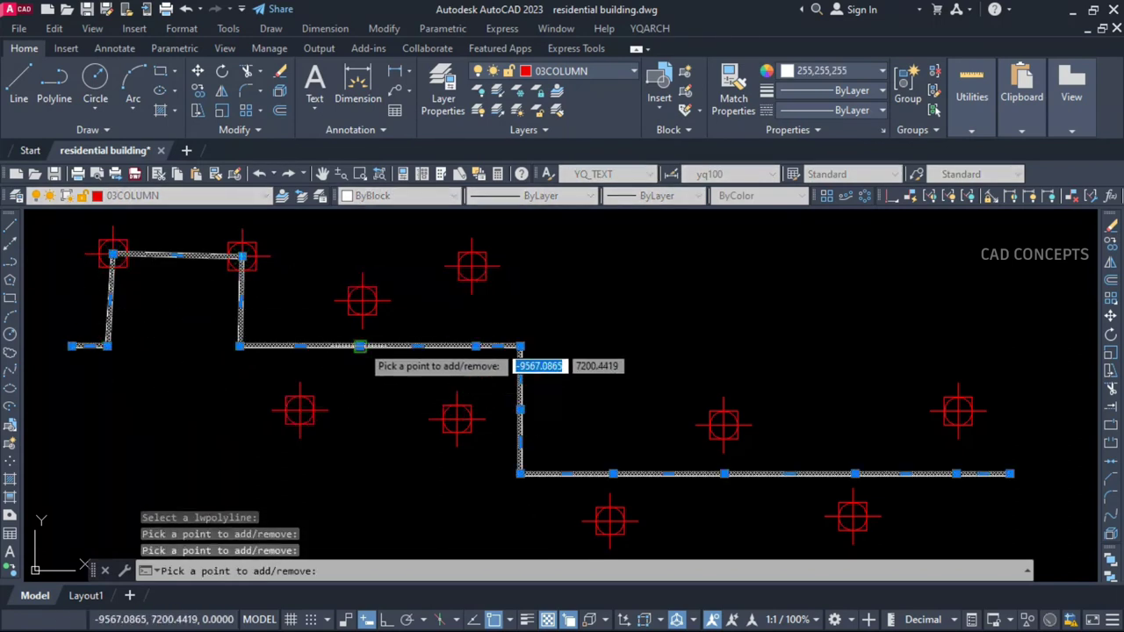
left_click(362, 301)
left_click(471, 265)
left_click(456, 418)
key("Escape")
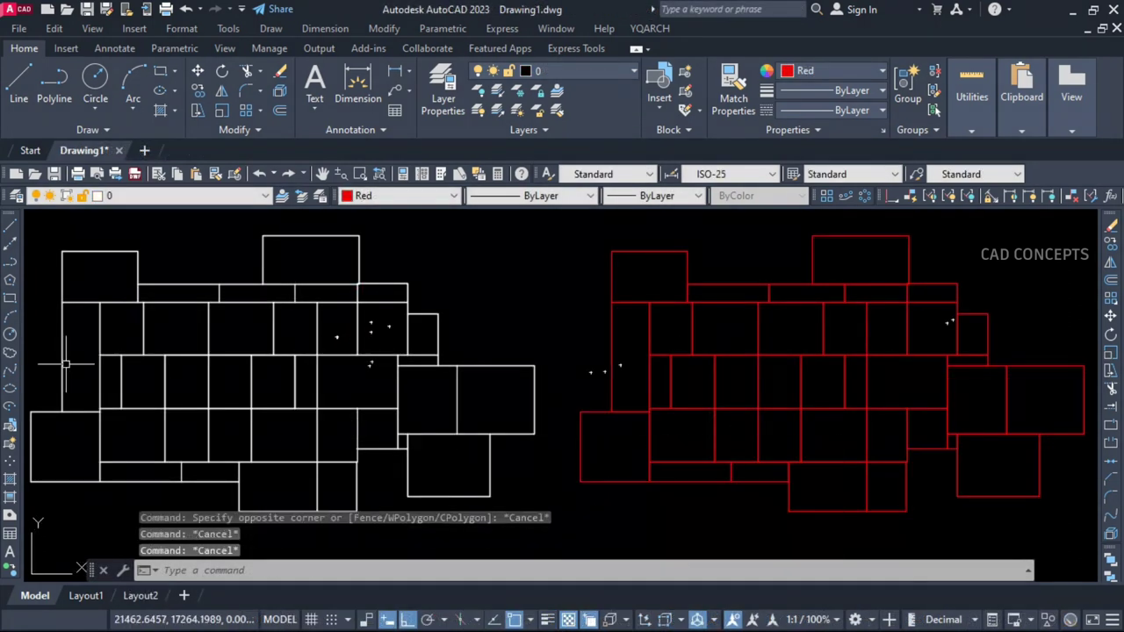
left_click(610, 337)
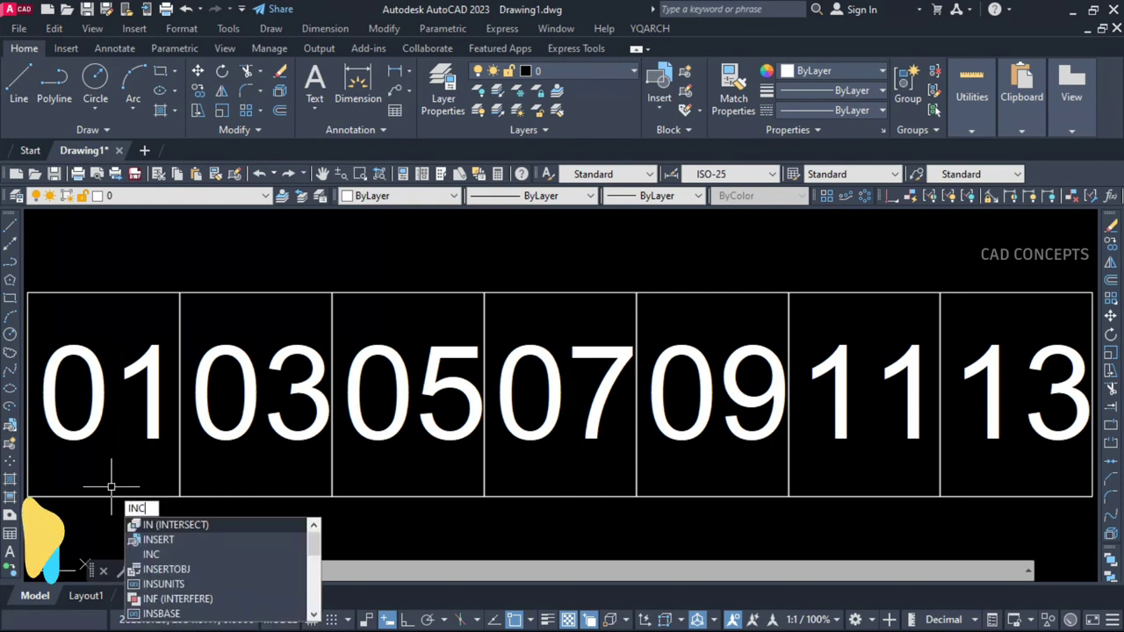
- Use the INC command to increase all seven numbers in the row by 2
type("C")
key("Return")
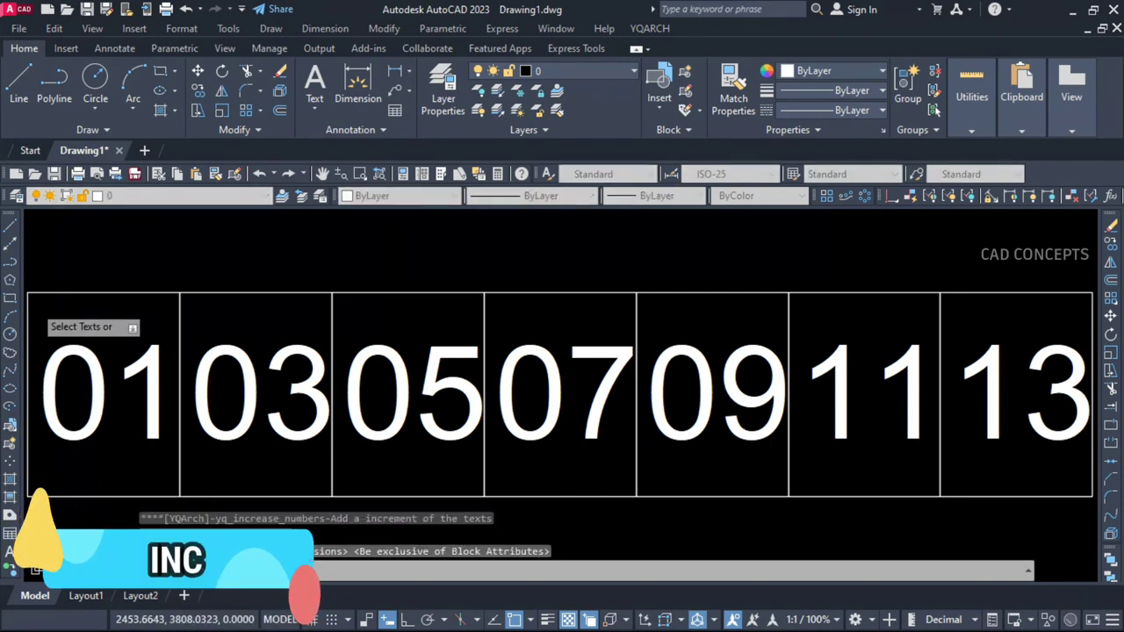
left_click(34, 305)
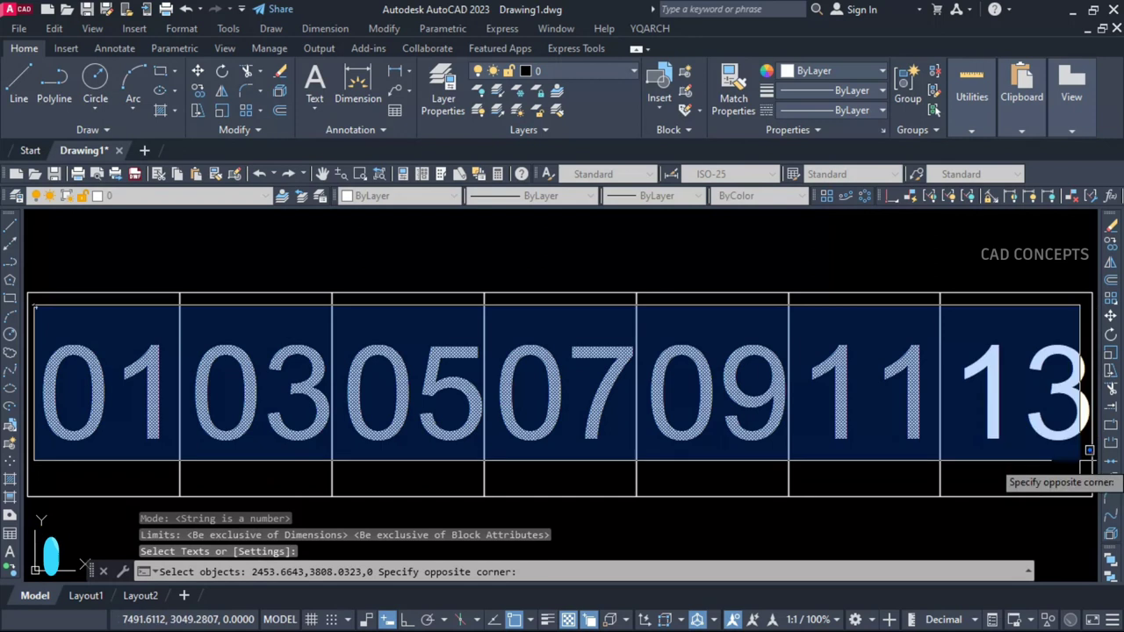
left_click(1088, 462)
key("Return")
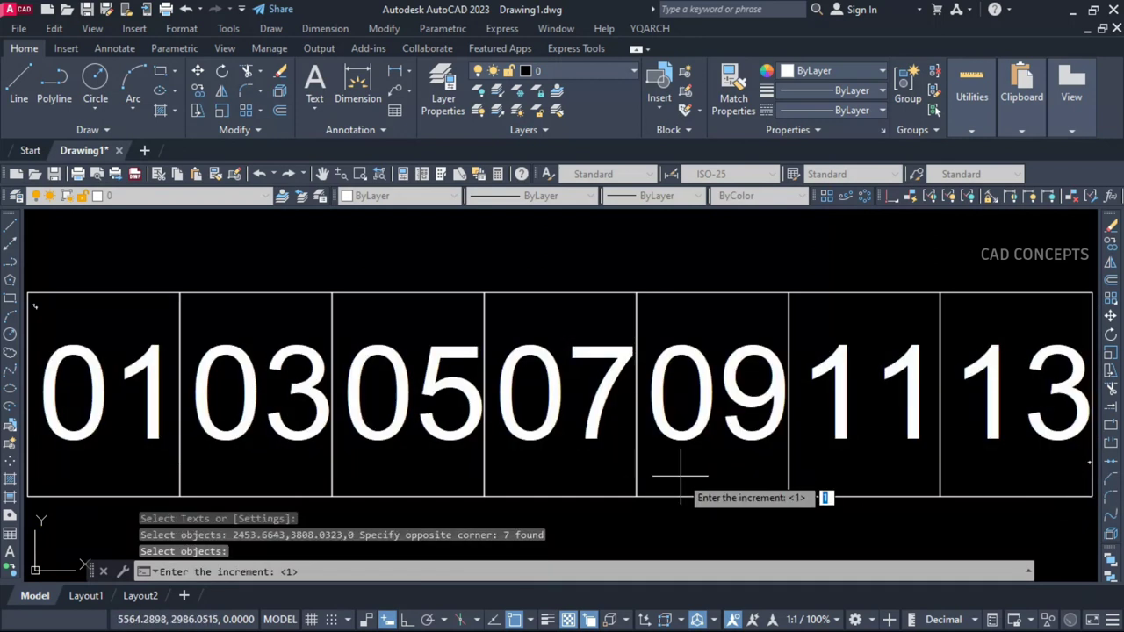
type("2")
key("Return")
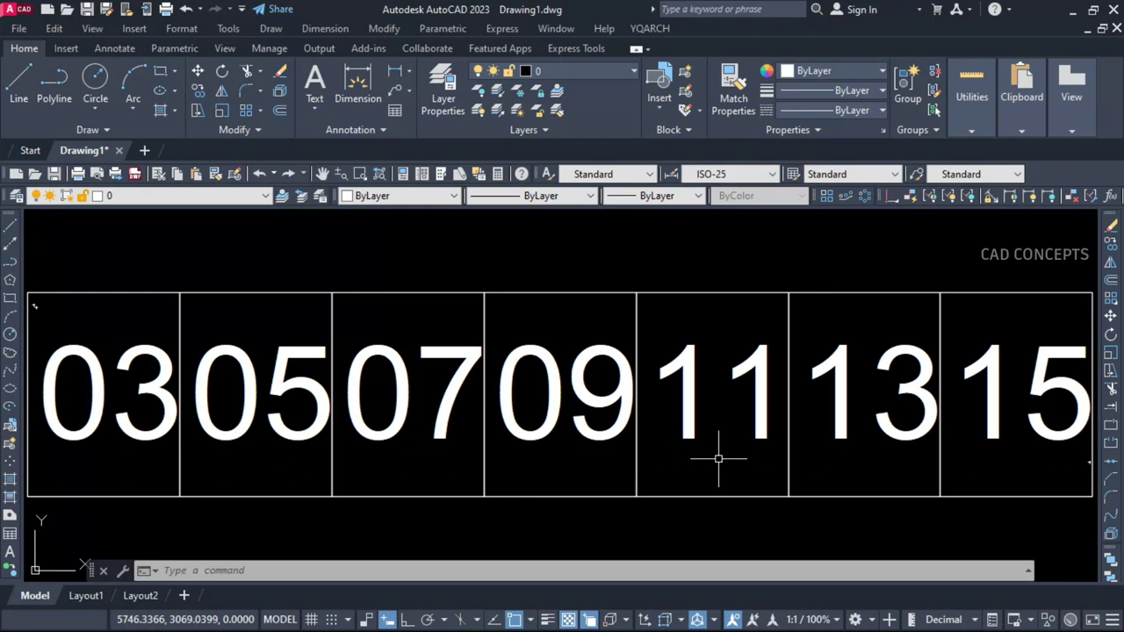
- Apply an increment of -2 to all seven numbers in the row
key("Return")
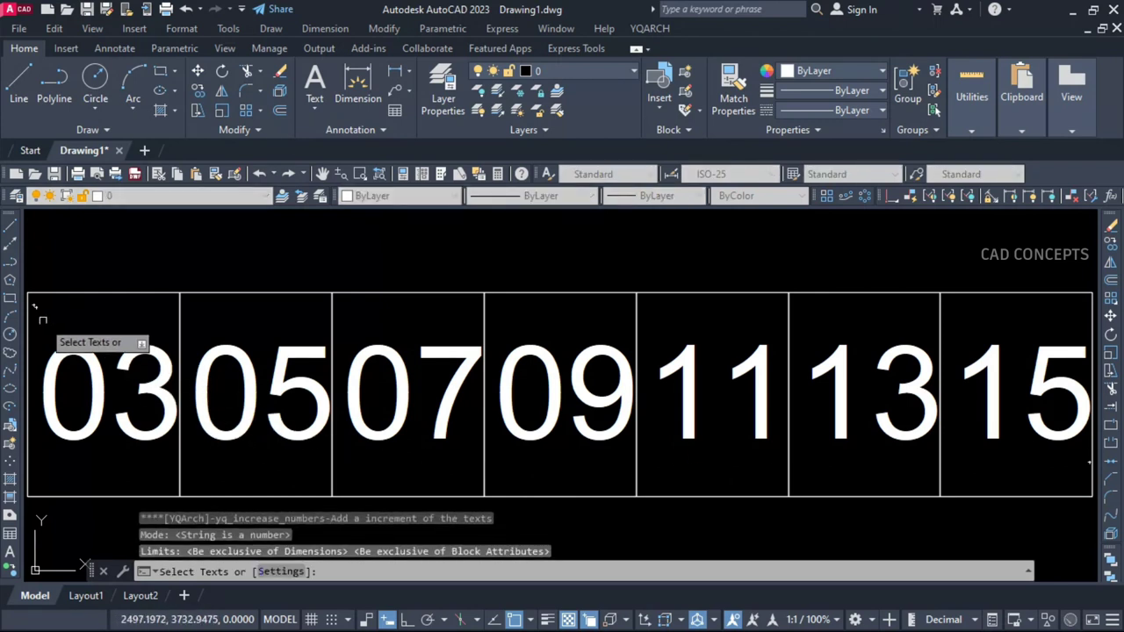
left_click(41, 322)
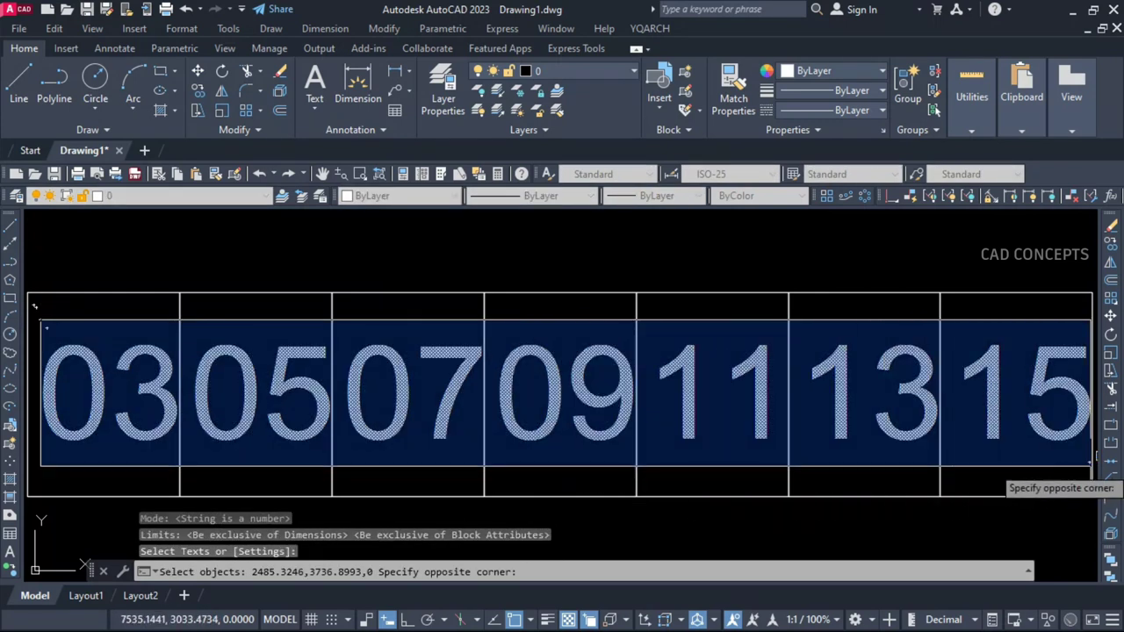
left_click(1098, 481)
key("Return")
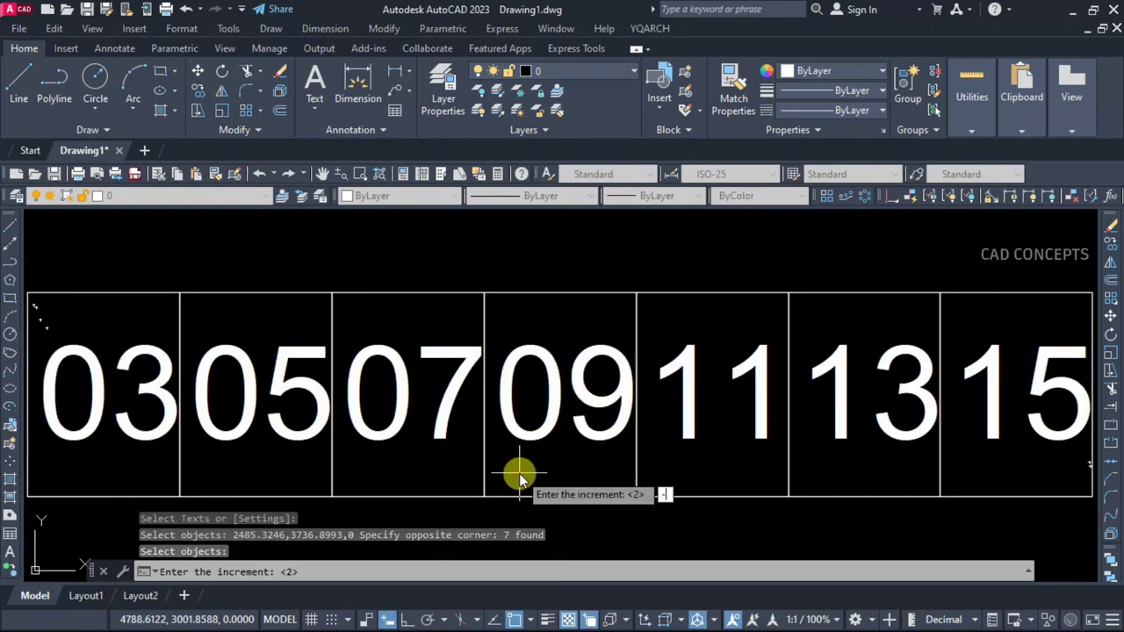
key("Return")
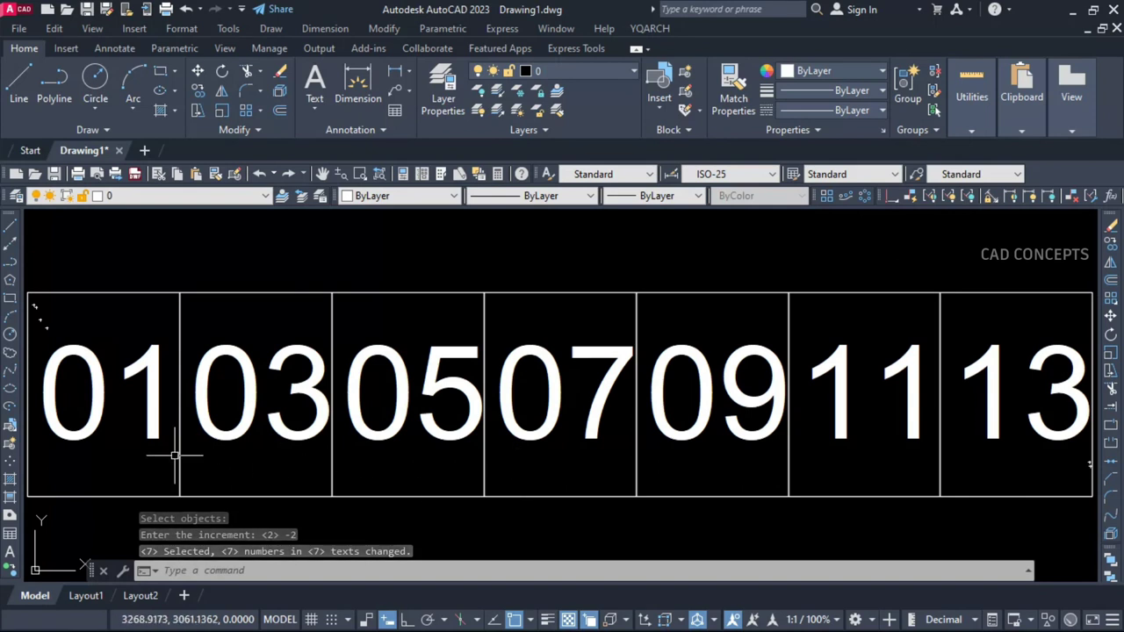
- Apply an increment of -1 to all seven numbers in the row
key("Return")
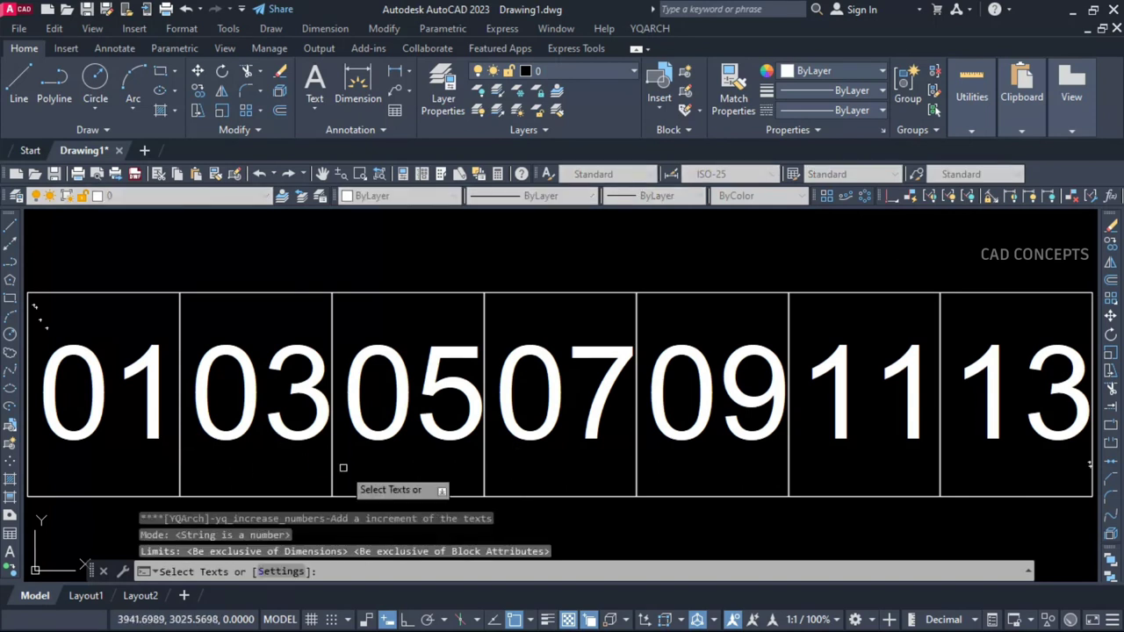
left_click(39, 330)
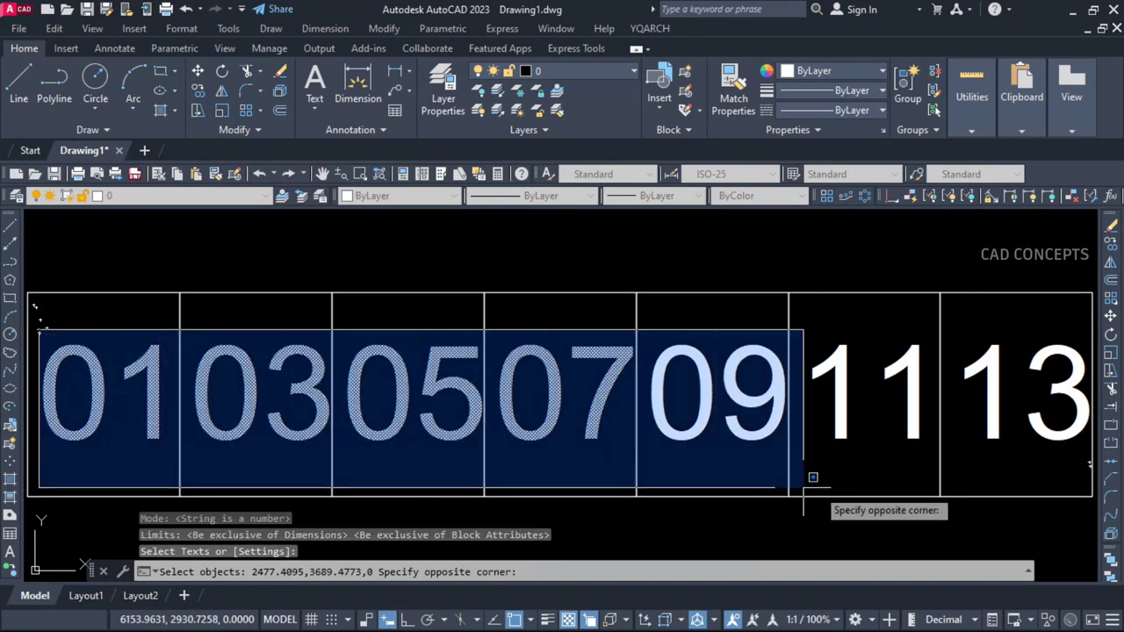
left_click(1091, 465)
key("Return")
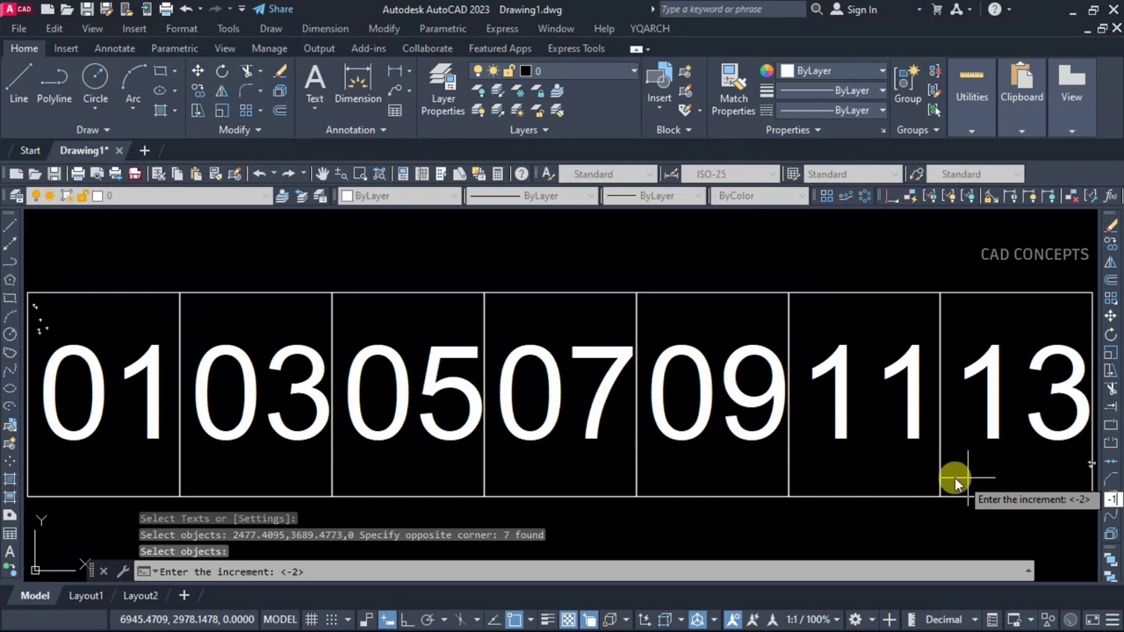
key("Return")
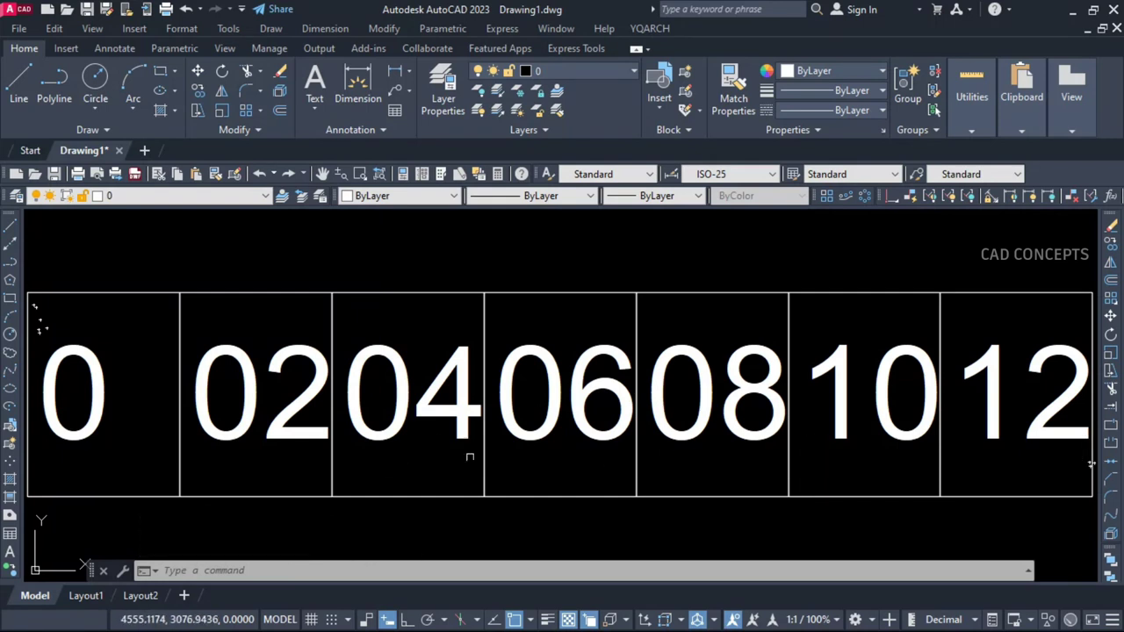
- Increase only the number in the first cell by 1
right_click(294, 463)
left_click(95, 420)
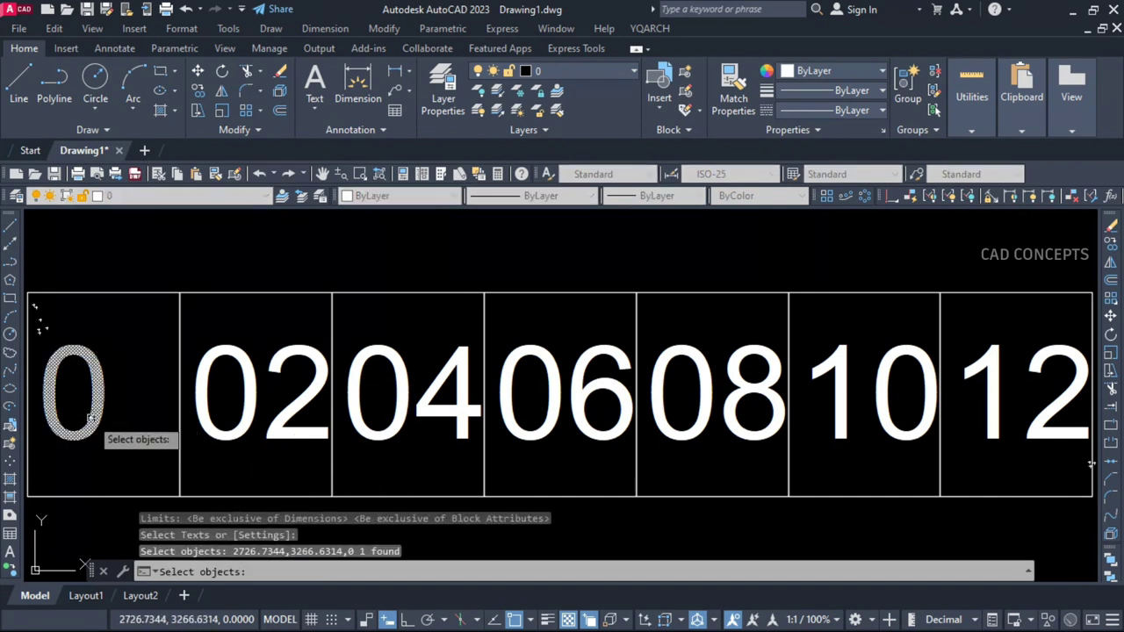
right_click(91, 420)
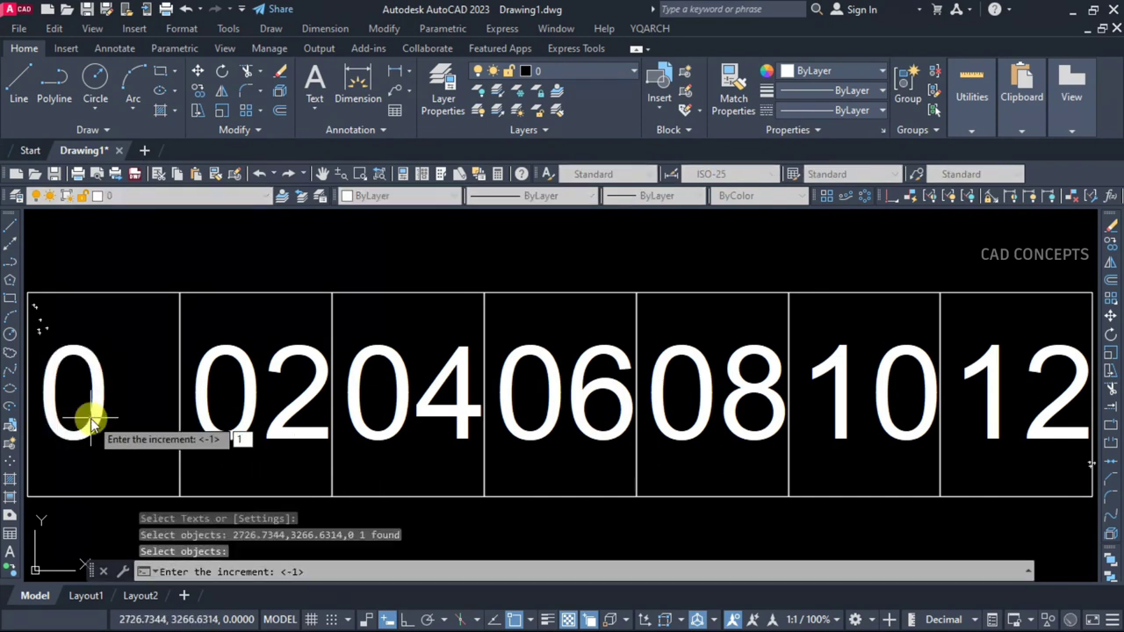
key("Return")
- Increase only the number in the second cell by 5
right_click(236, 447)
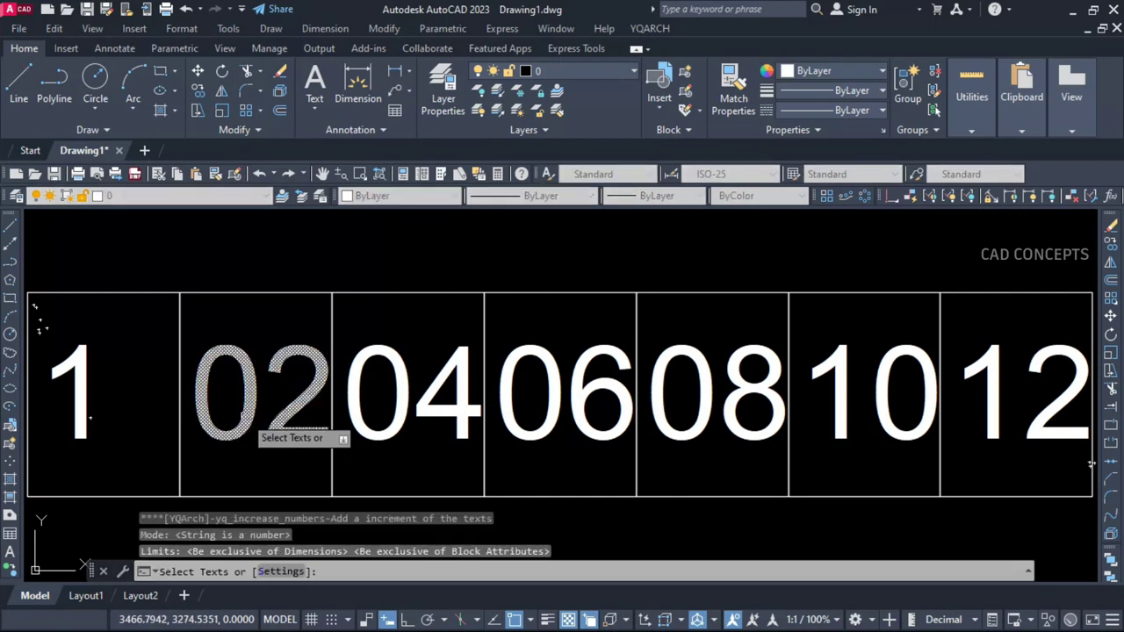
left_click(244, 411)
right_click(244, 410)
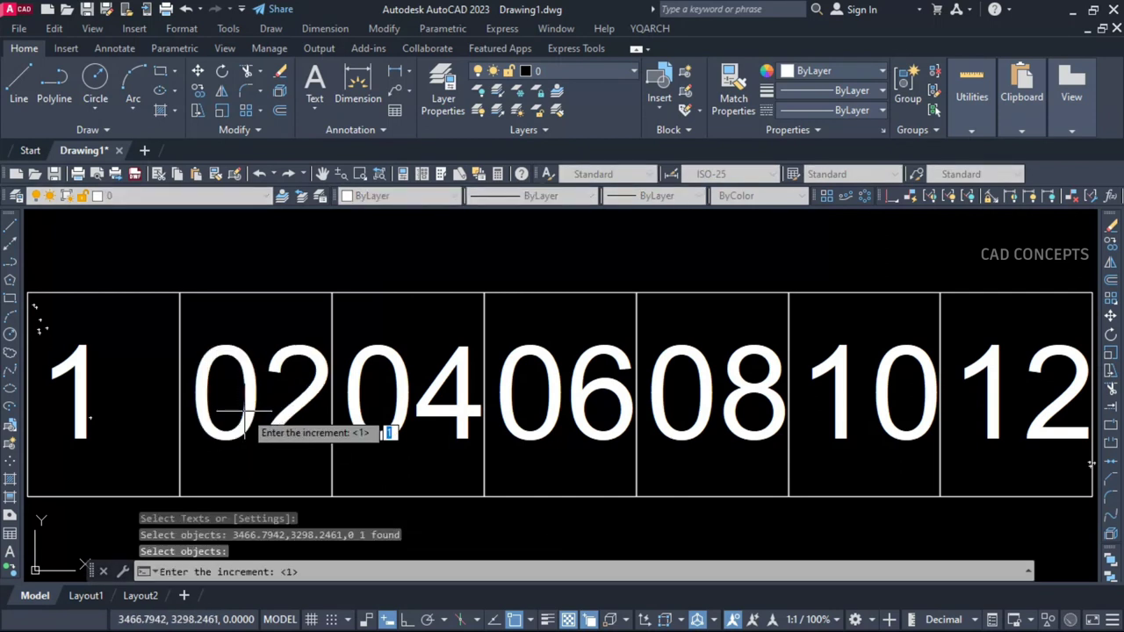
key("Return")
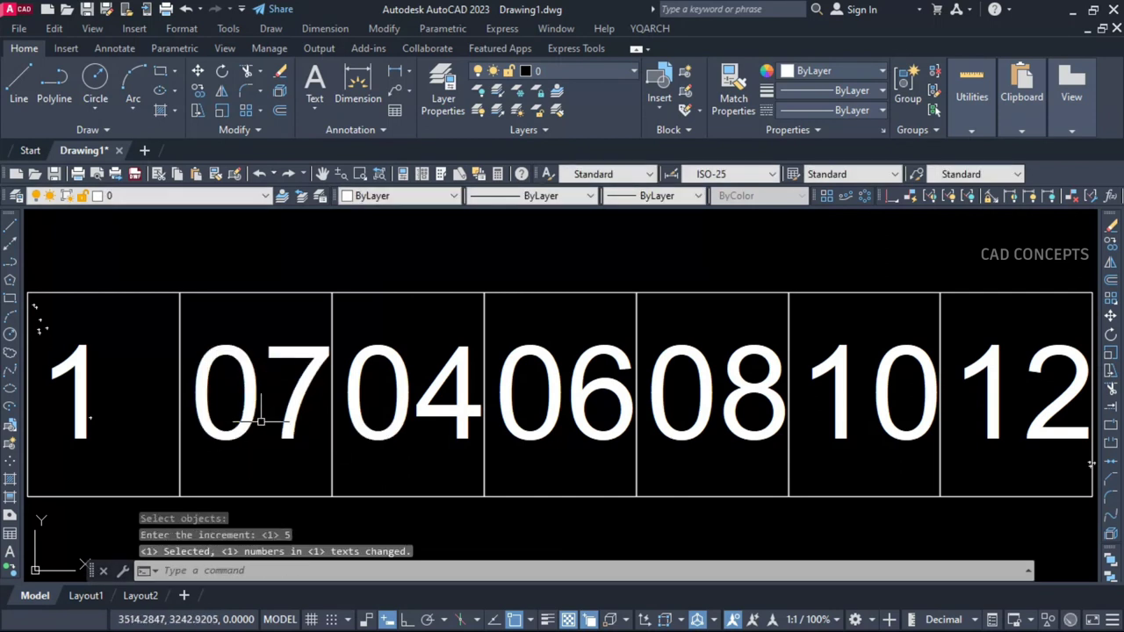
- Increase only the number in the third cell by 6
right_click(254, 422)
left_click(397, 408)
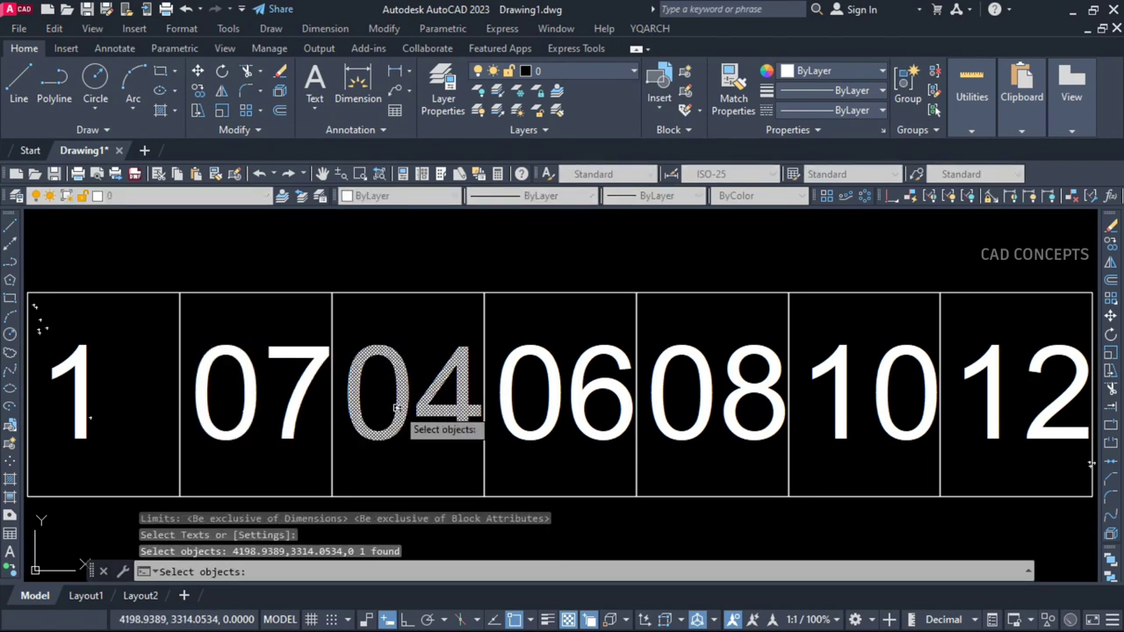
right_click(398, 408)
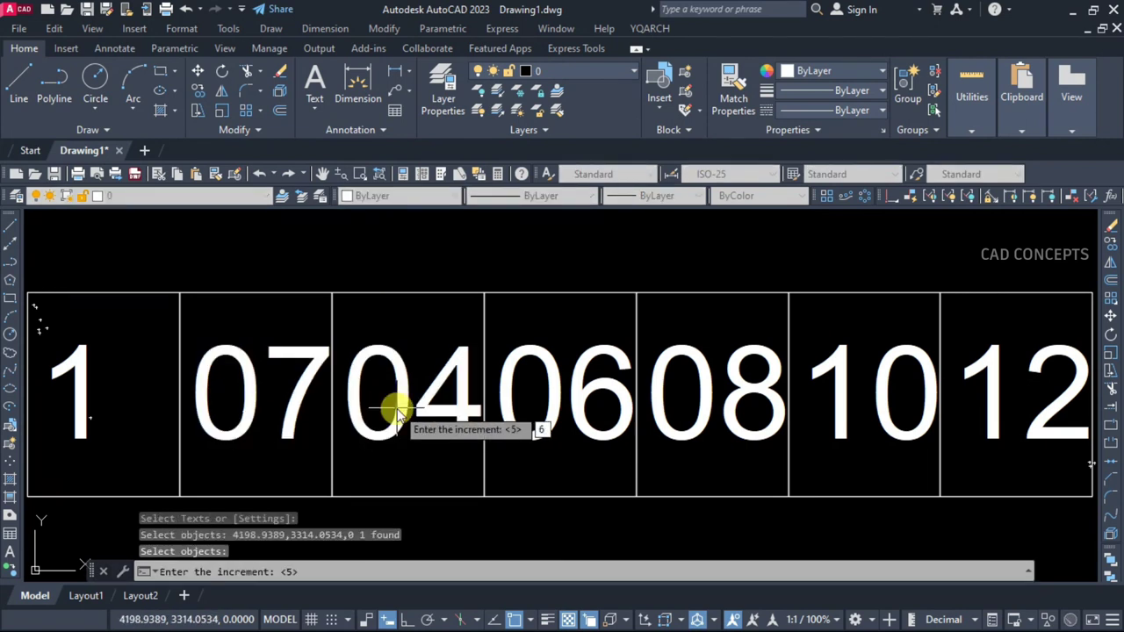
key("Return")
- Increase only the number in the fourth cell by 8
right_click(527, 423)
left_click(542, 428)
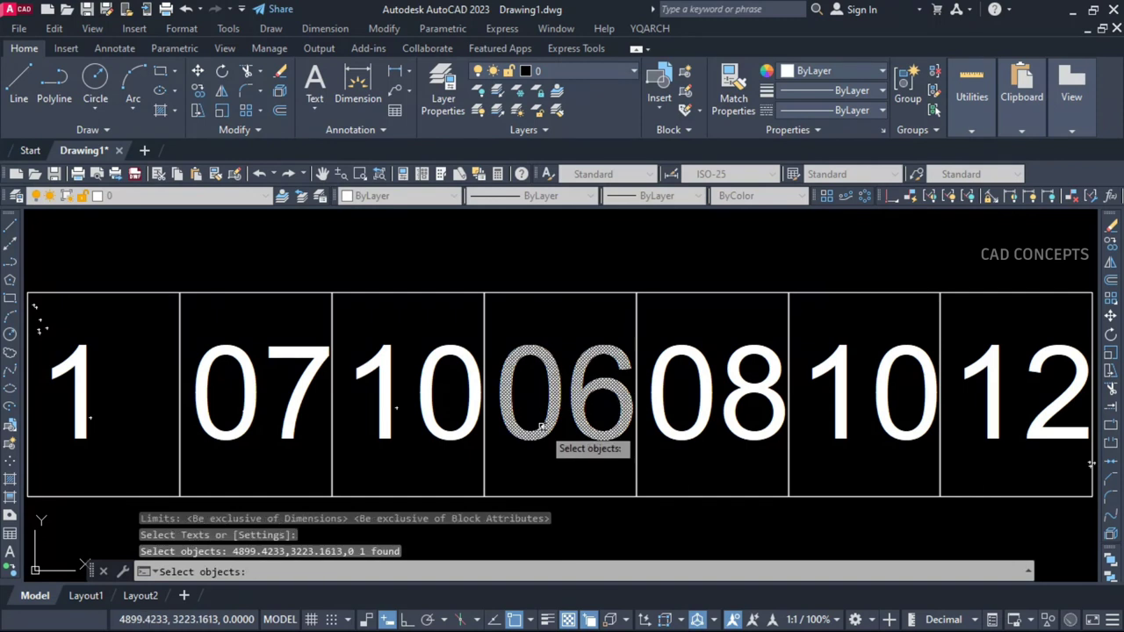
right_click(542, 428)
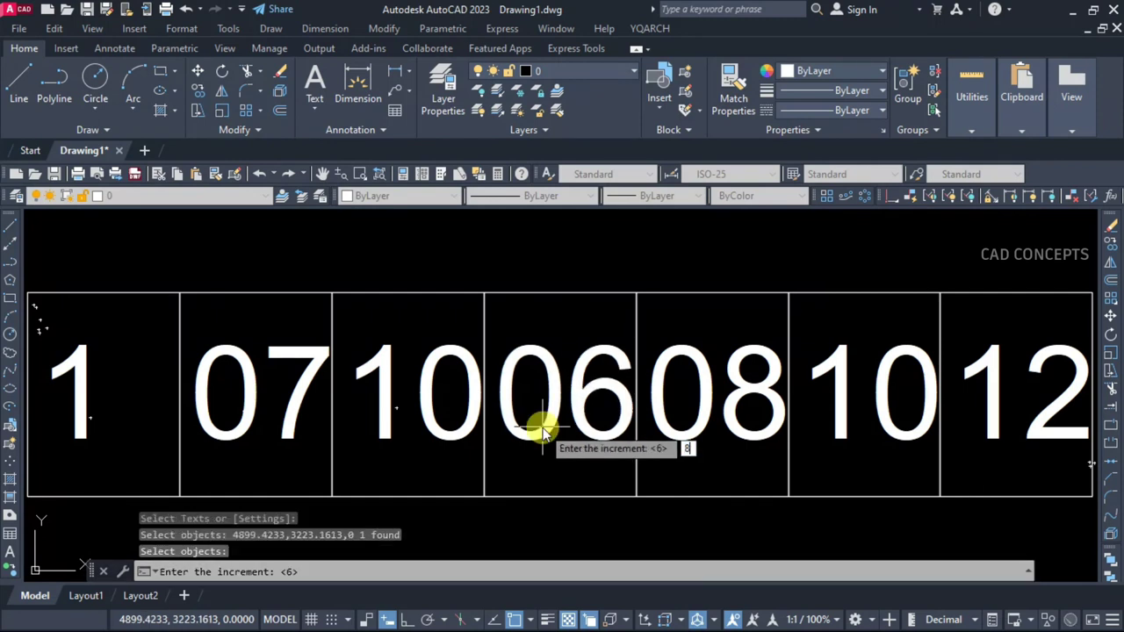
key("Return")
- Increase only the number in the fifth cell by 7
right_click(740, 419)
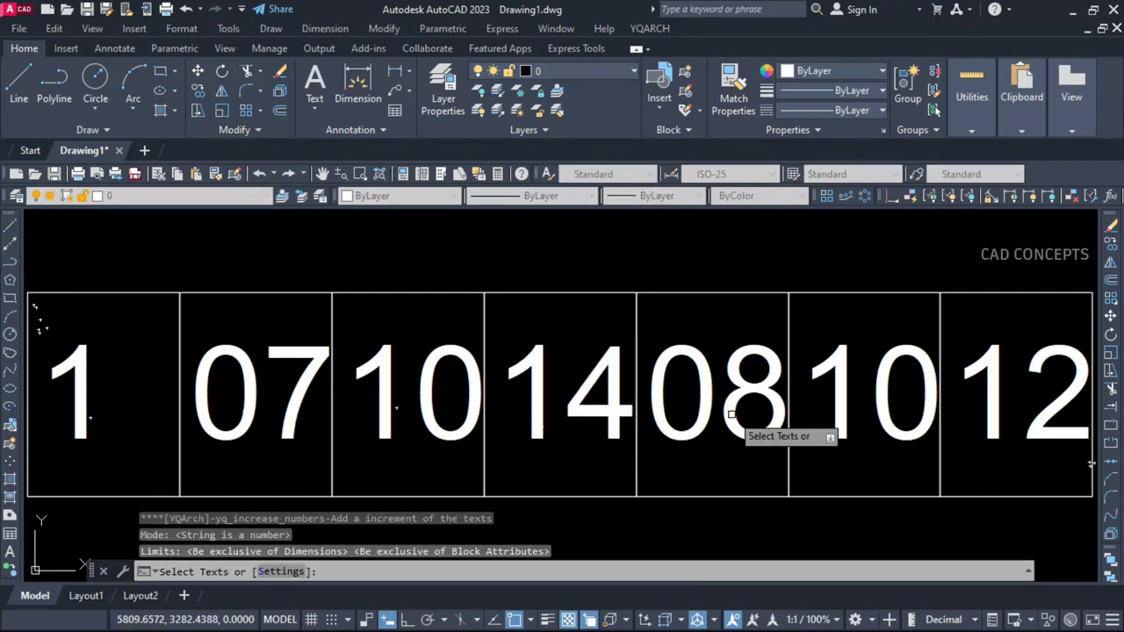
left_click(738, 412)
right_click(738, 413)
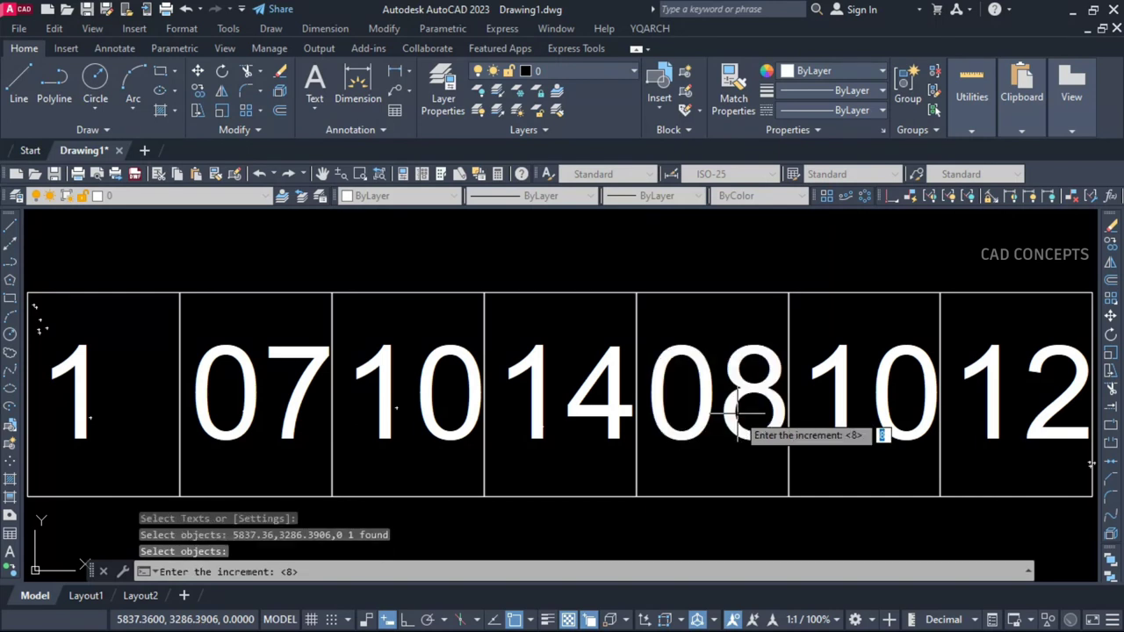
type("7")
key("Return")
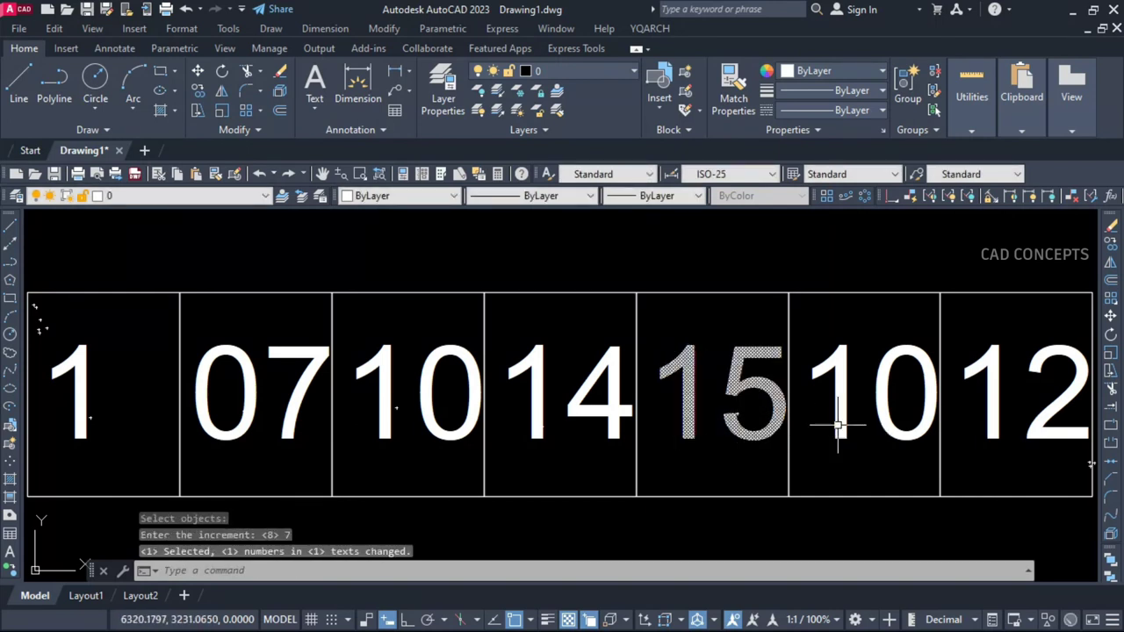
- Increase the number in the sixth cell by 4, and apply a separate increment to the number in the last cell
right_click(746, 417)
left_click(843, 418)
right_click(987, 406)
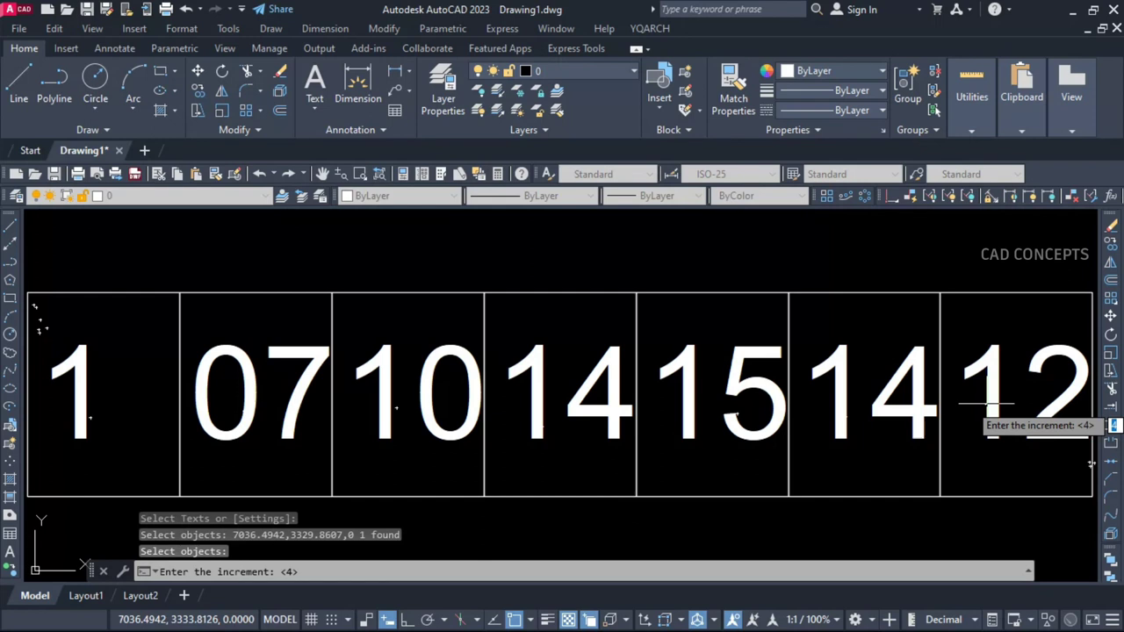
key("Return")
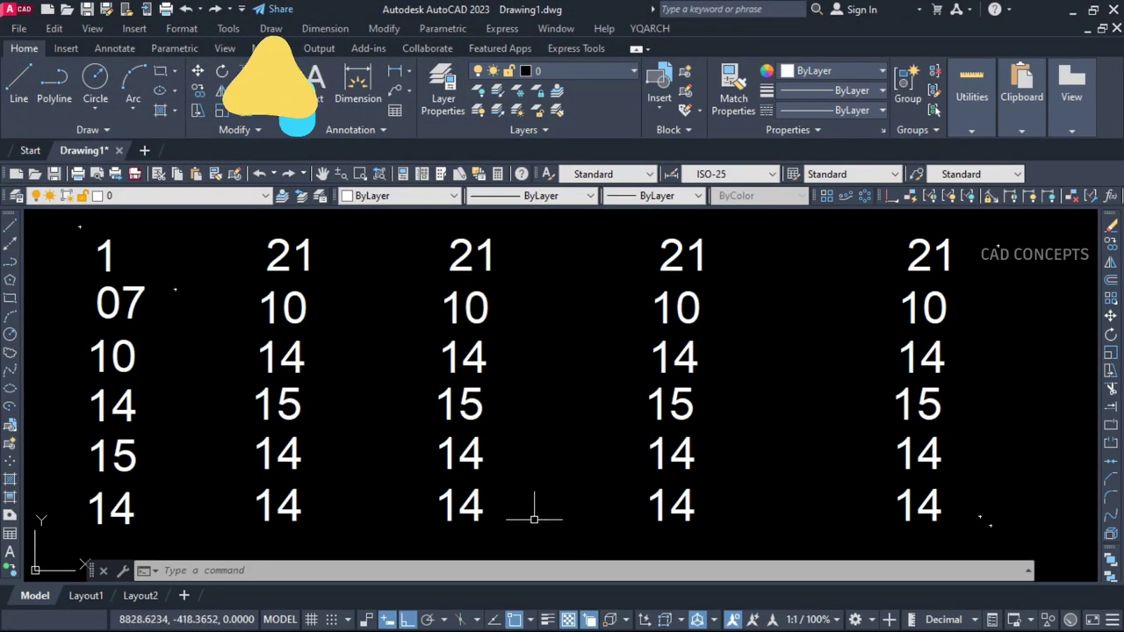
- Evaluate all numbers in the five columns as a batch with the JS command, using 2 decimal digits
left_click(104, 256)
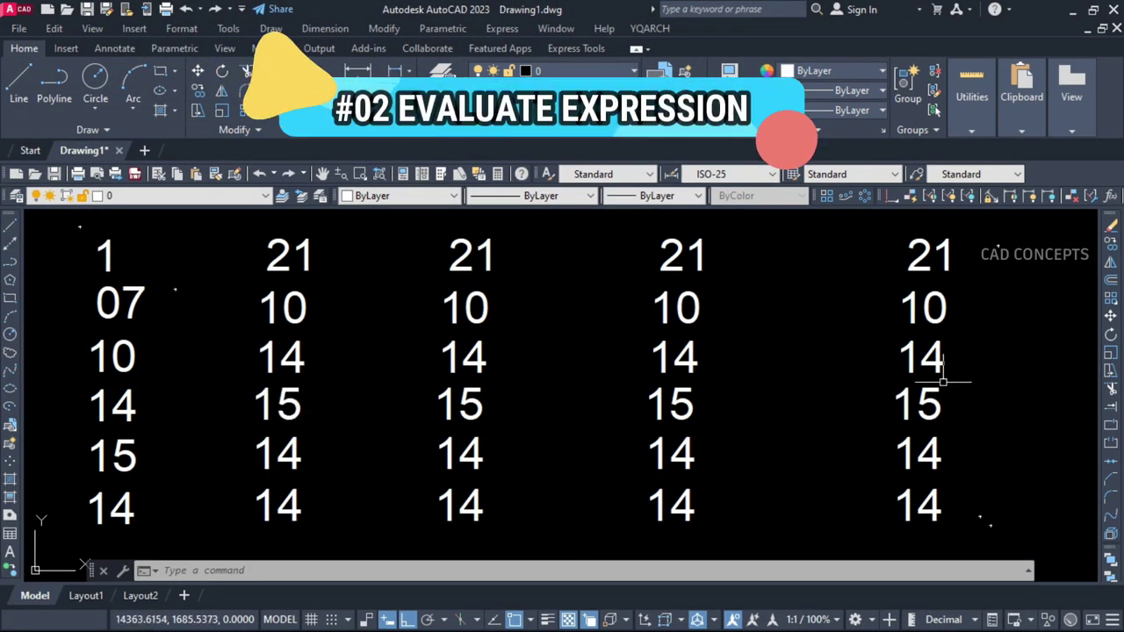
middle_click_drag(609, 454, 623, 457)
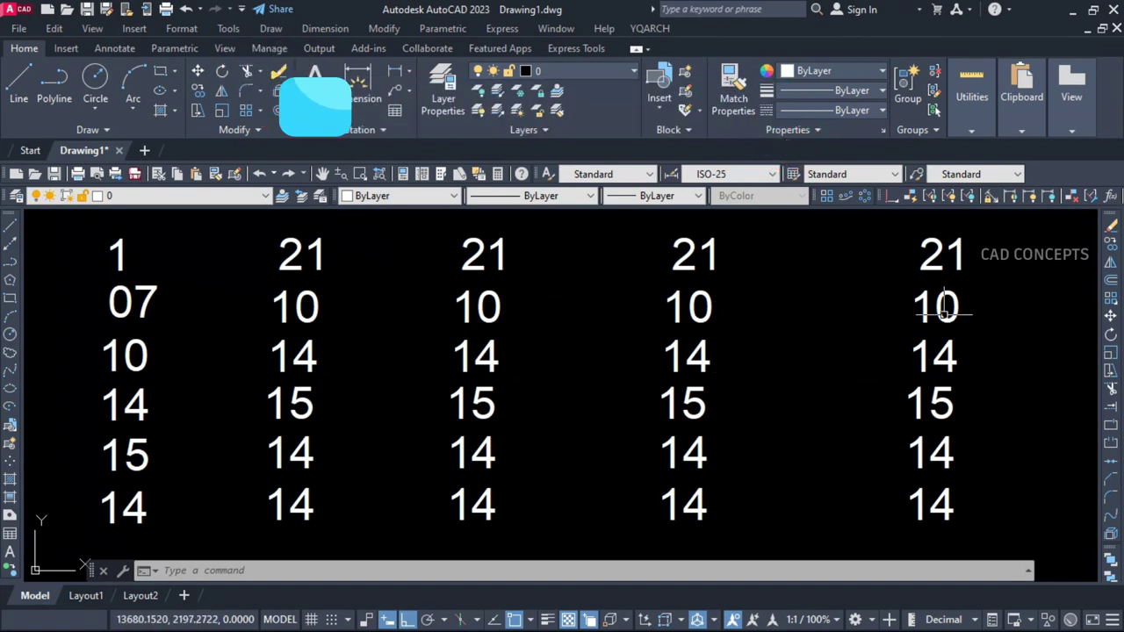
middle_click_drag(611, 392, 621, 397)
type("JS")
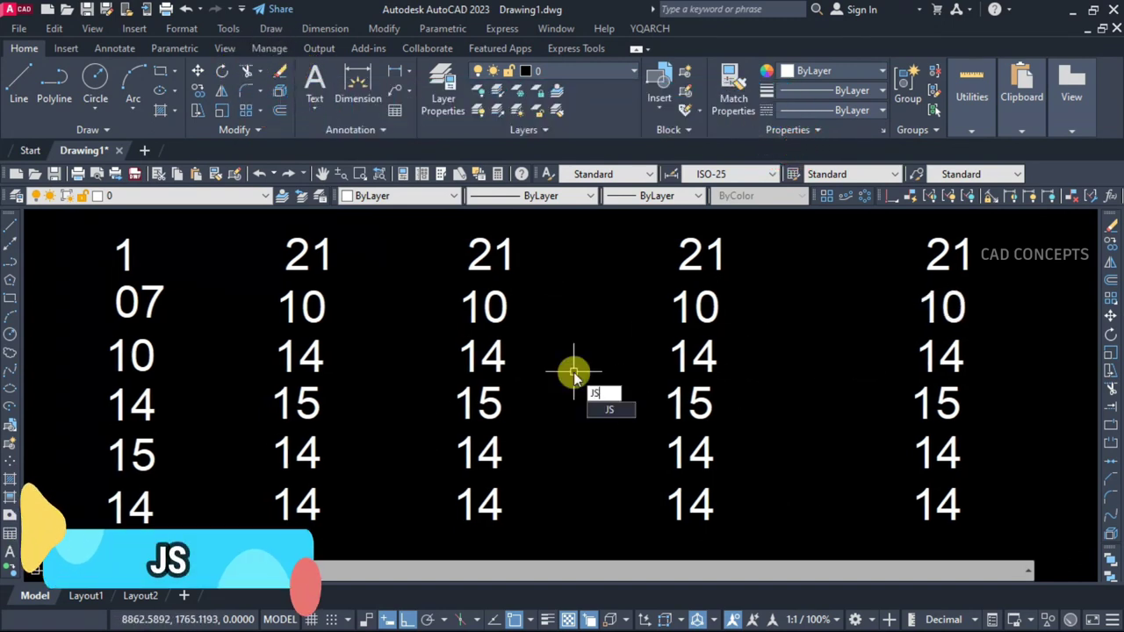
key("Return")
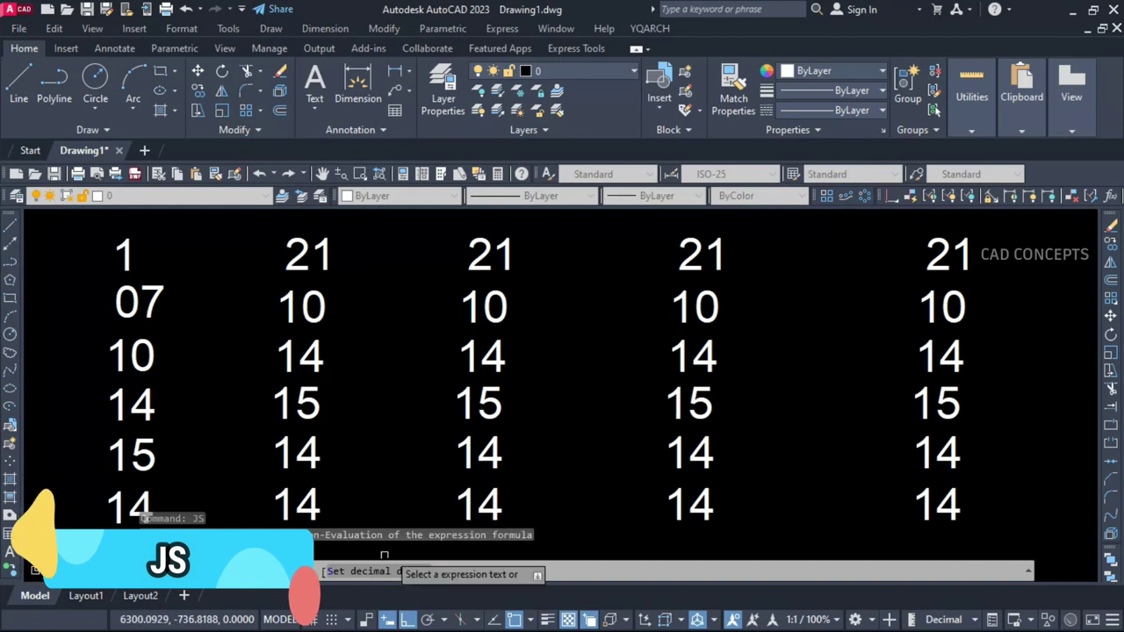
type("S")
key("Return")
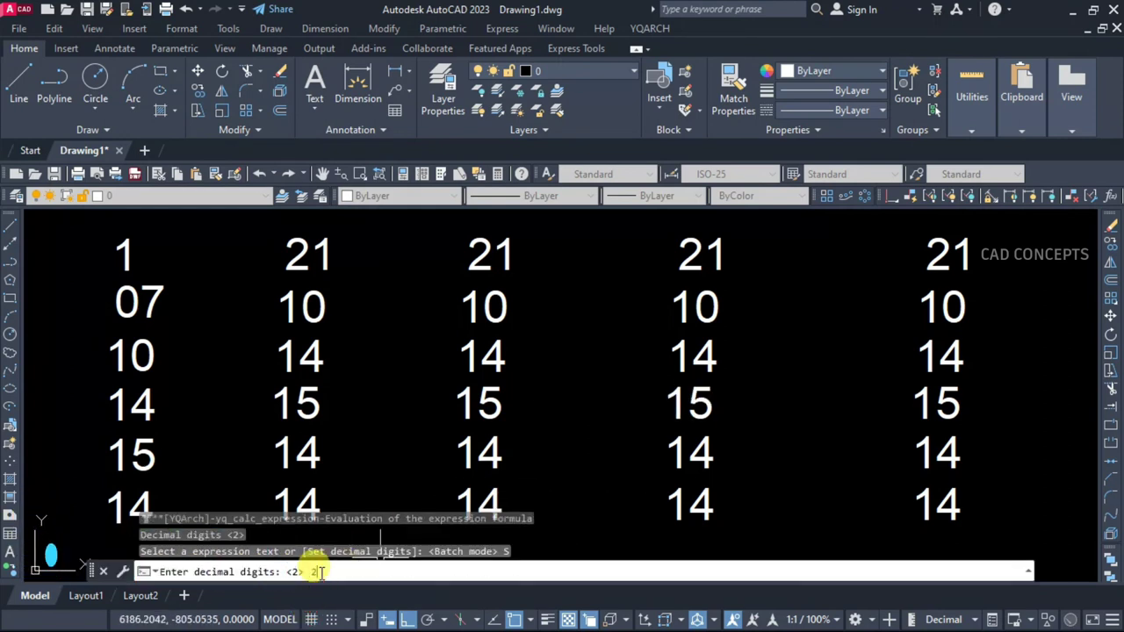
key("Return")
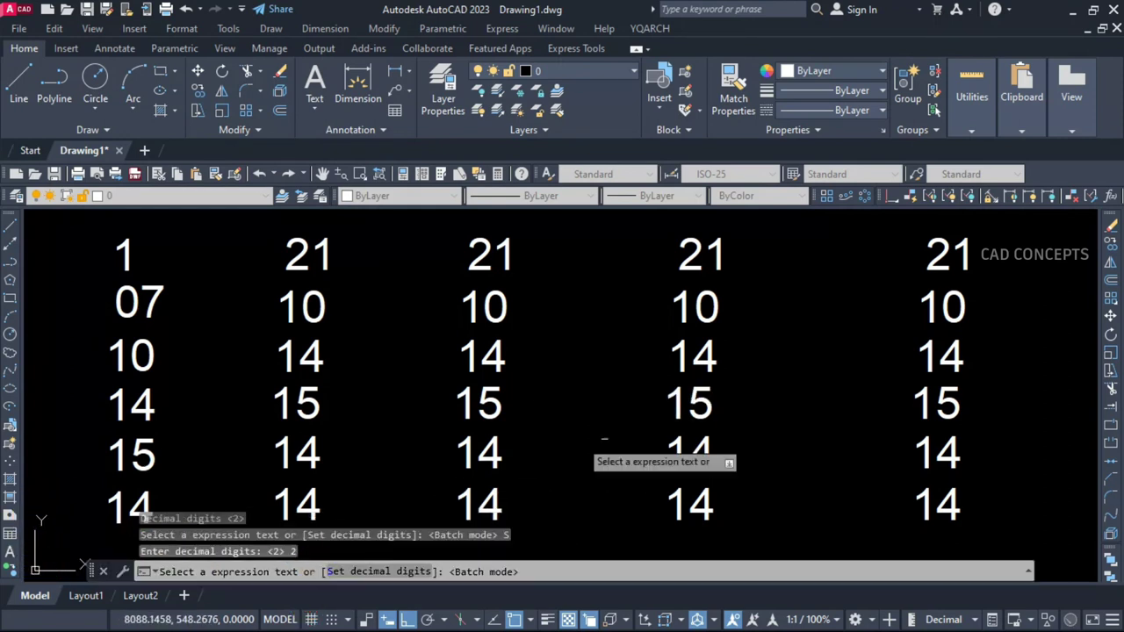
key("Return")
left_click(1016, 237)
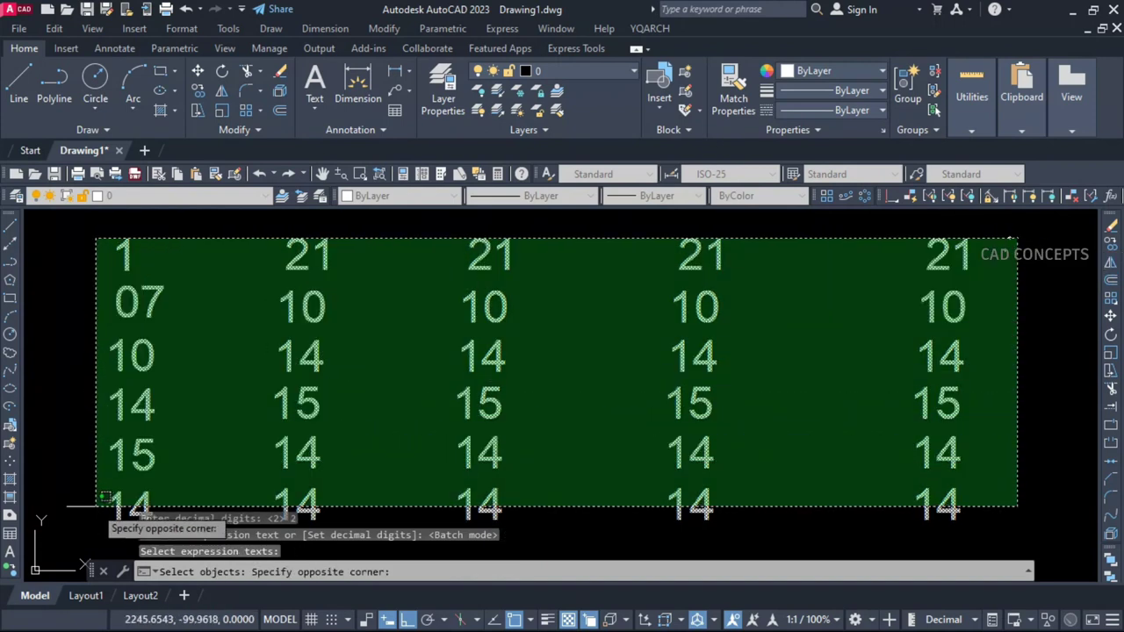
left_click(88, 536)
middle_click_drag(174, 473, 170, 460)
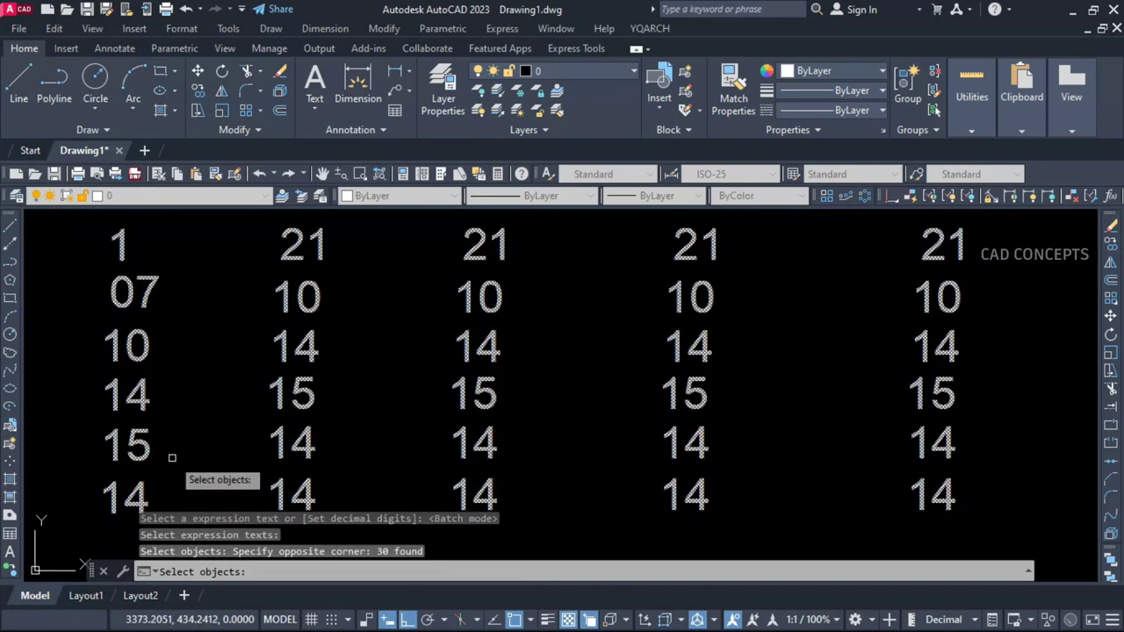
key("Return")
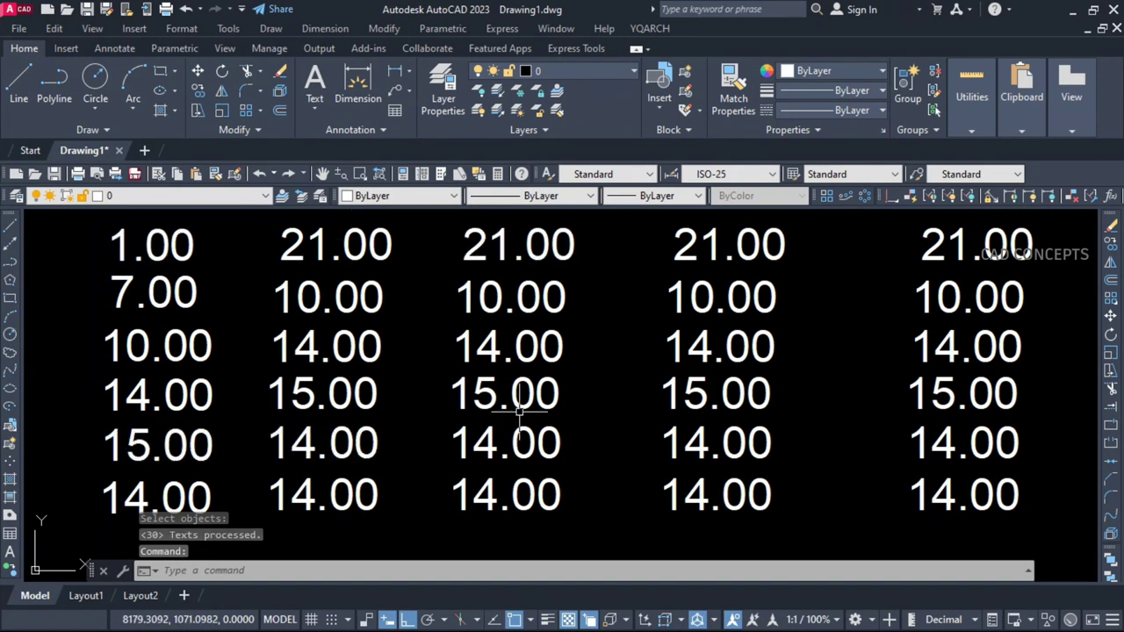
- Evaluate all the column numbers again in batch mode with the decimal digits set to 1
key("Return")
left_click(377, 572)
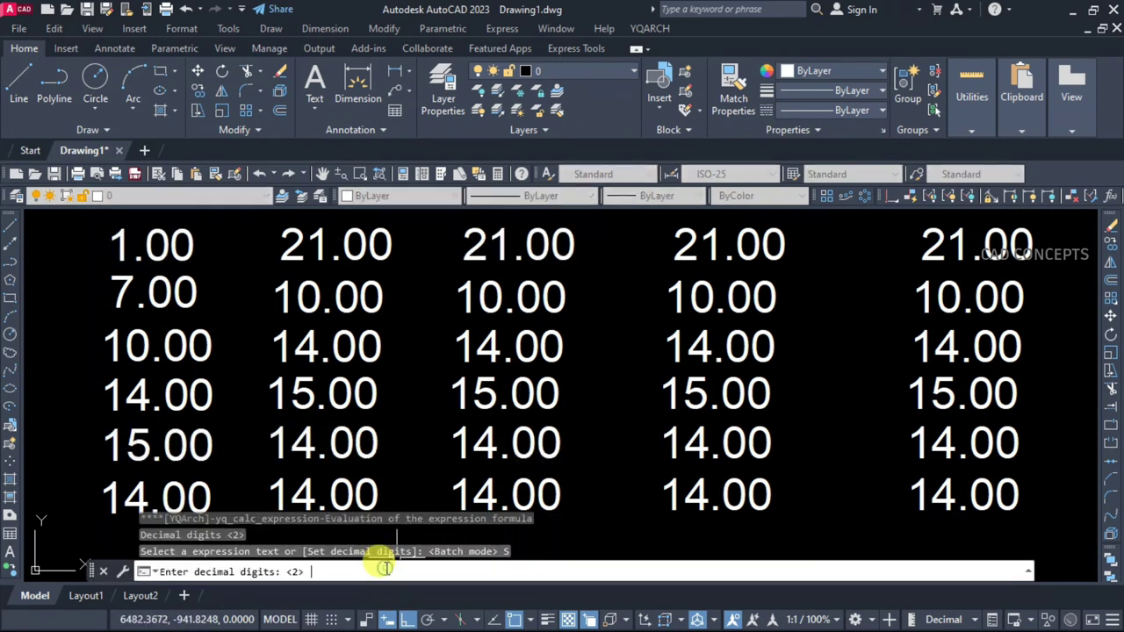
type("1")
key("Return")
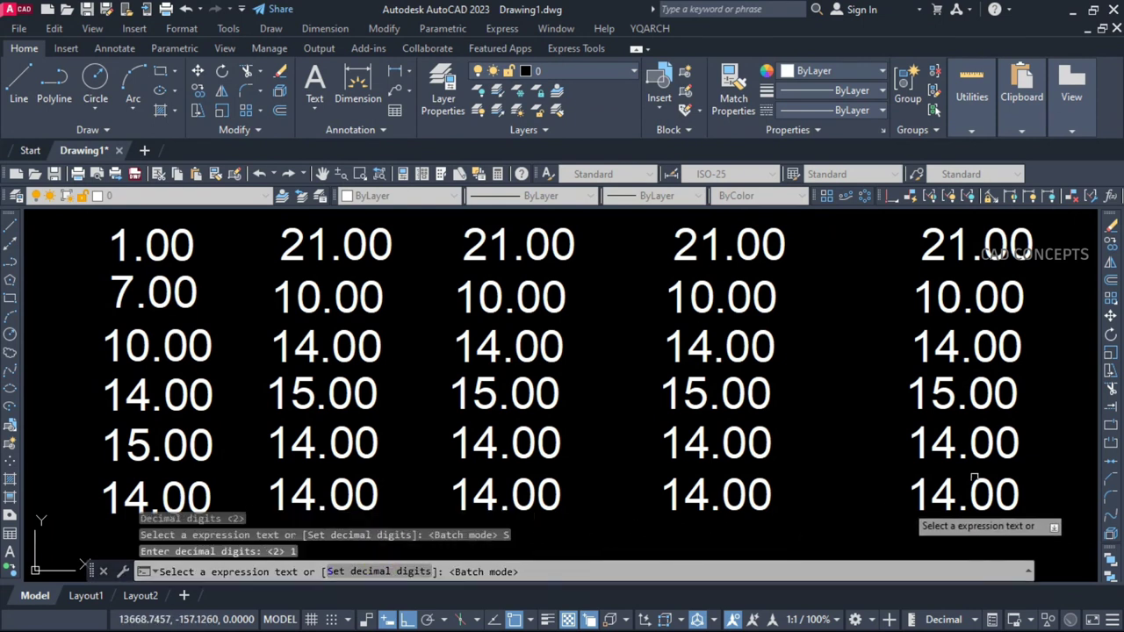
key("Return")
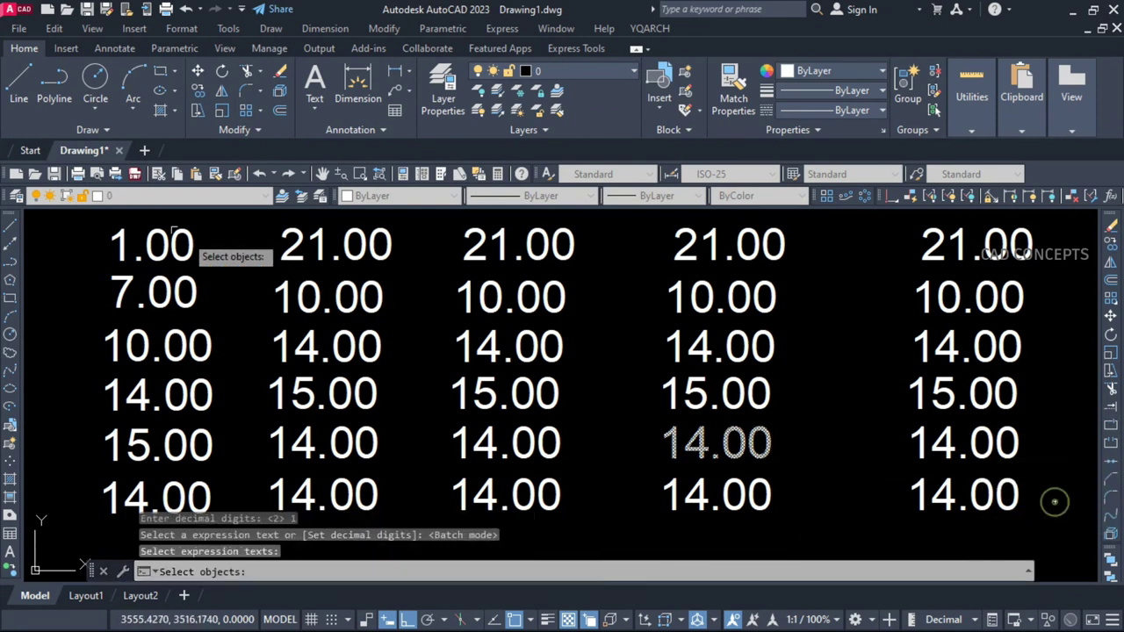
left_click(79, 216)
left_click(1094, 532)
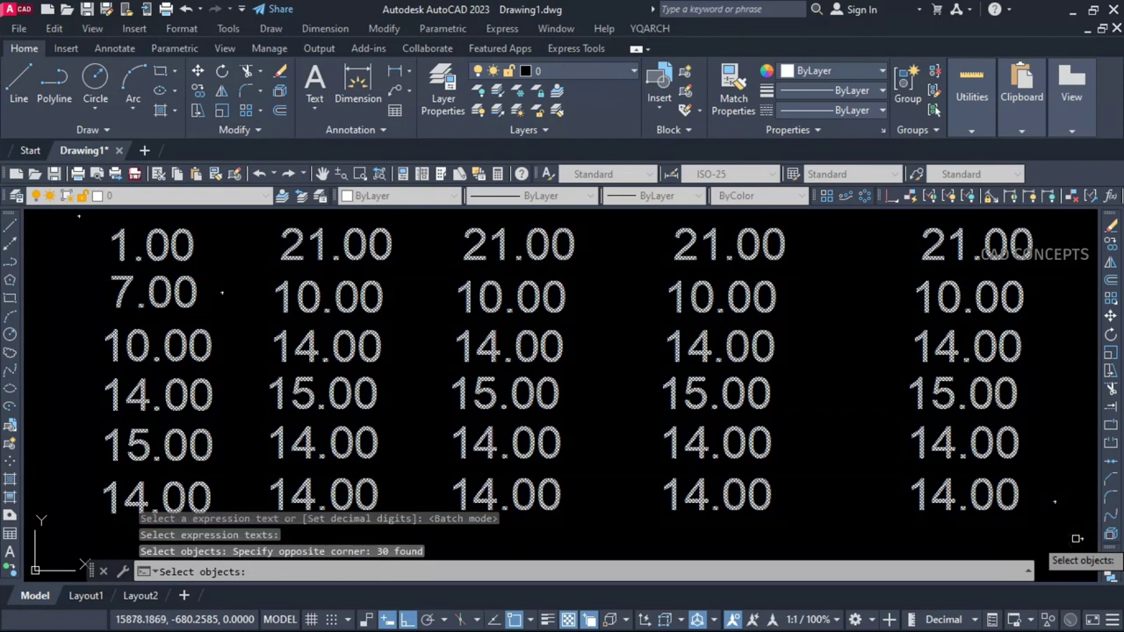
key("Return")
- Rerun the batch expression evaluation on every number in the columns with 3 decimal digits
key("Return")
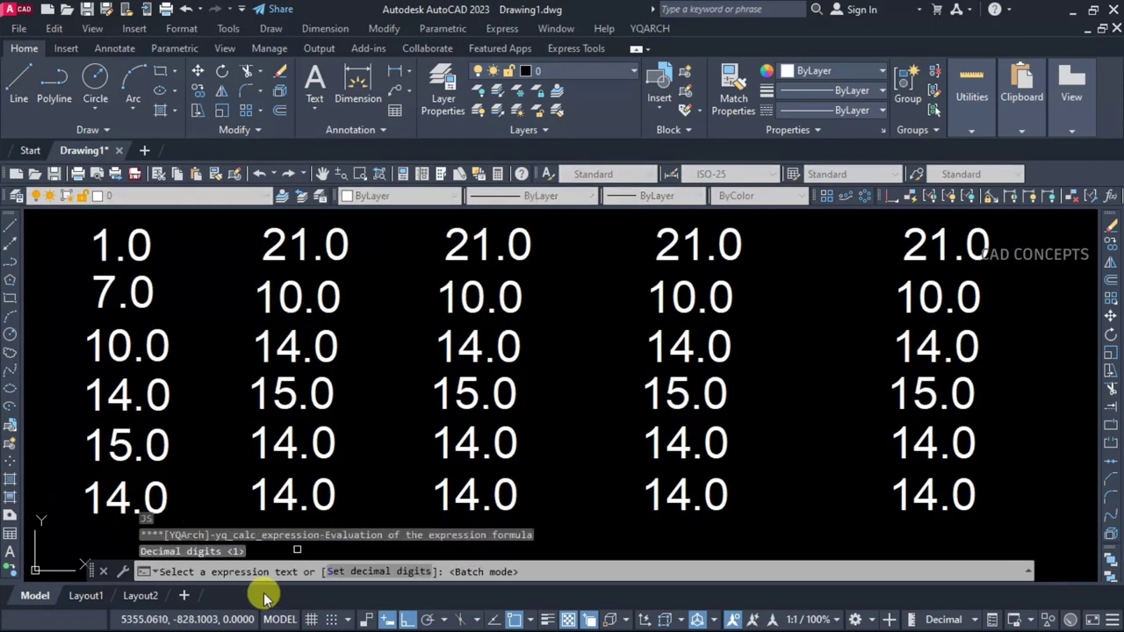
left_click(389, 569)
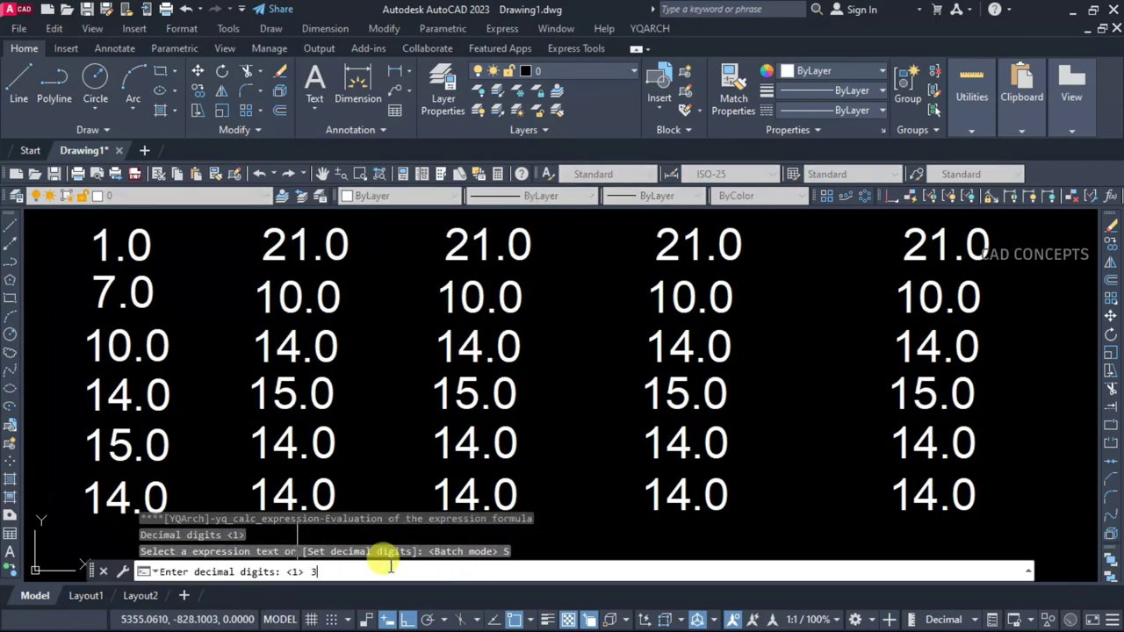
type("3")
key("Return")
key("Return")
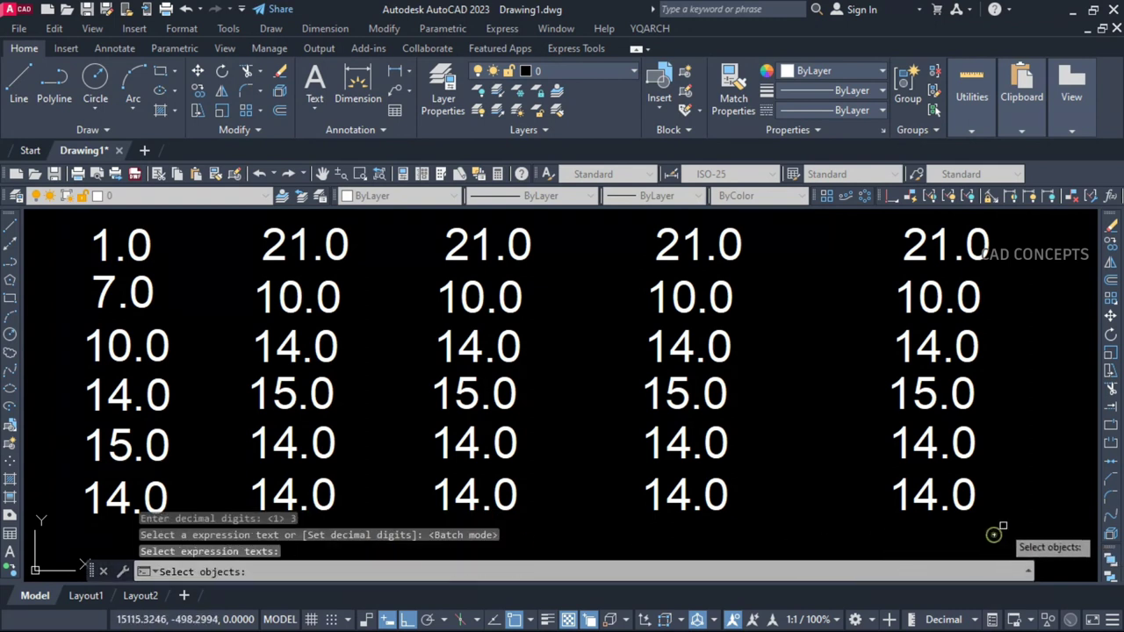
left_click(1004, 525)
left_click(64, 235)
key("Return")
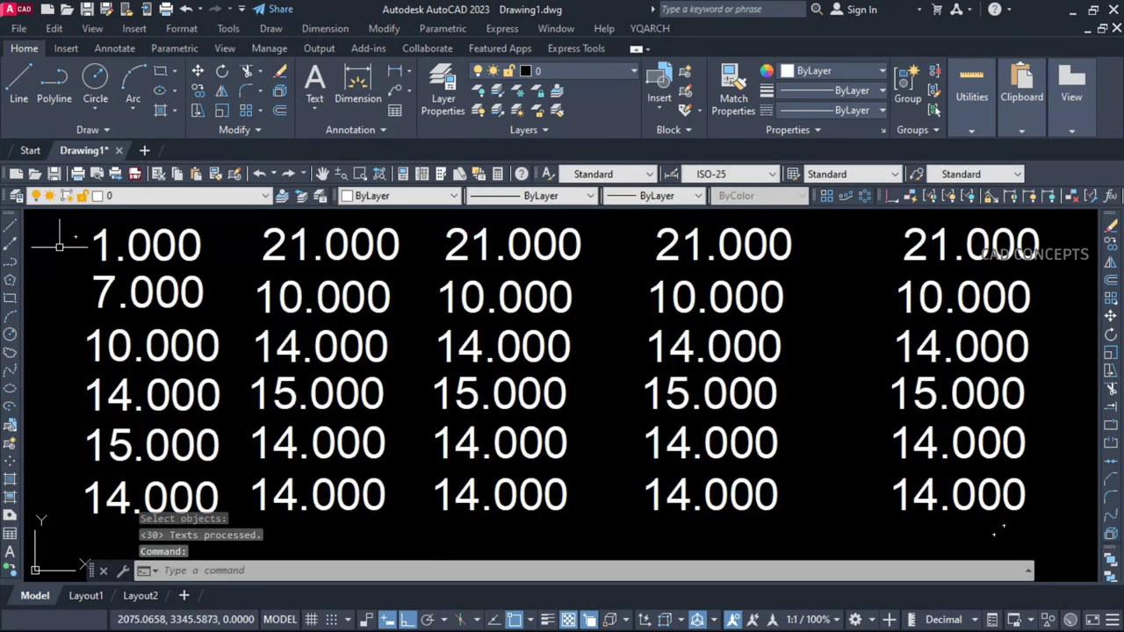
middle_click_drag(627, 377, 618, 382)
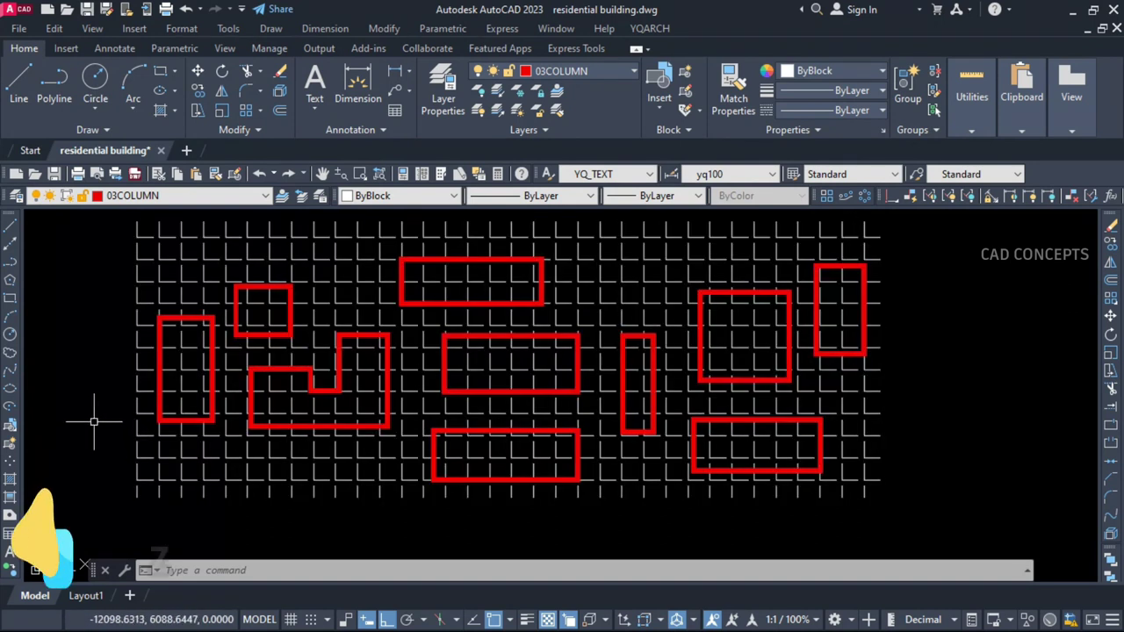
- Add wipeouts with the ZZ command to all ten red column outlines, excluding the background grid hatch from the selection
type("zz")
key("Return")
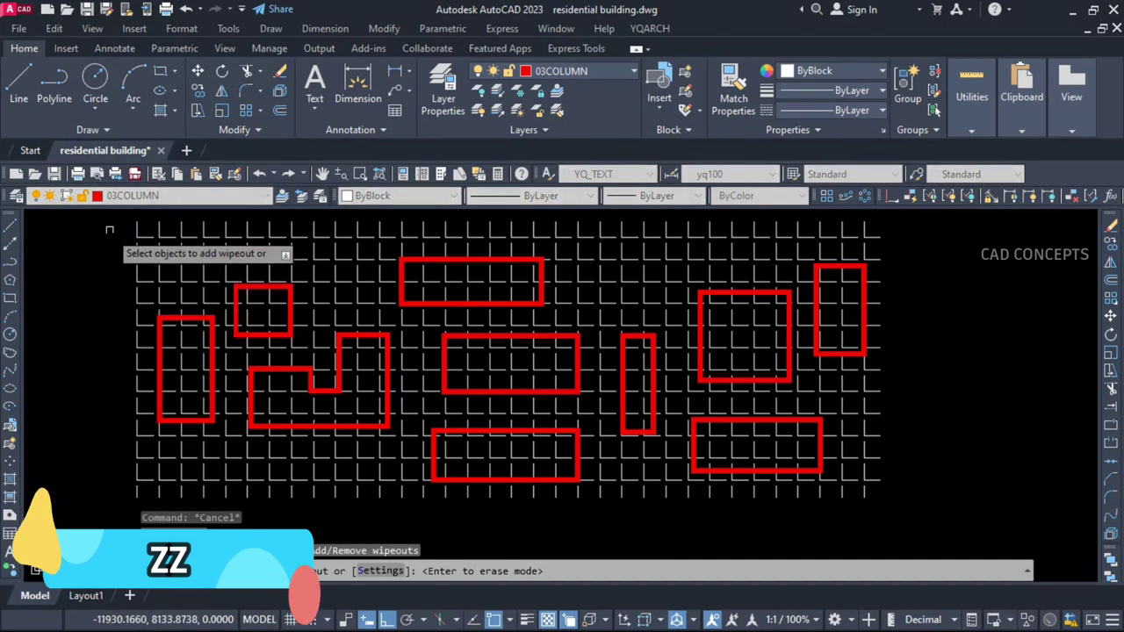
left_click(109, 215)
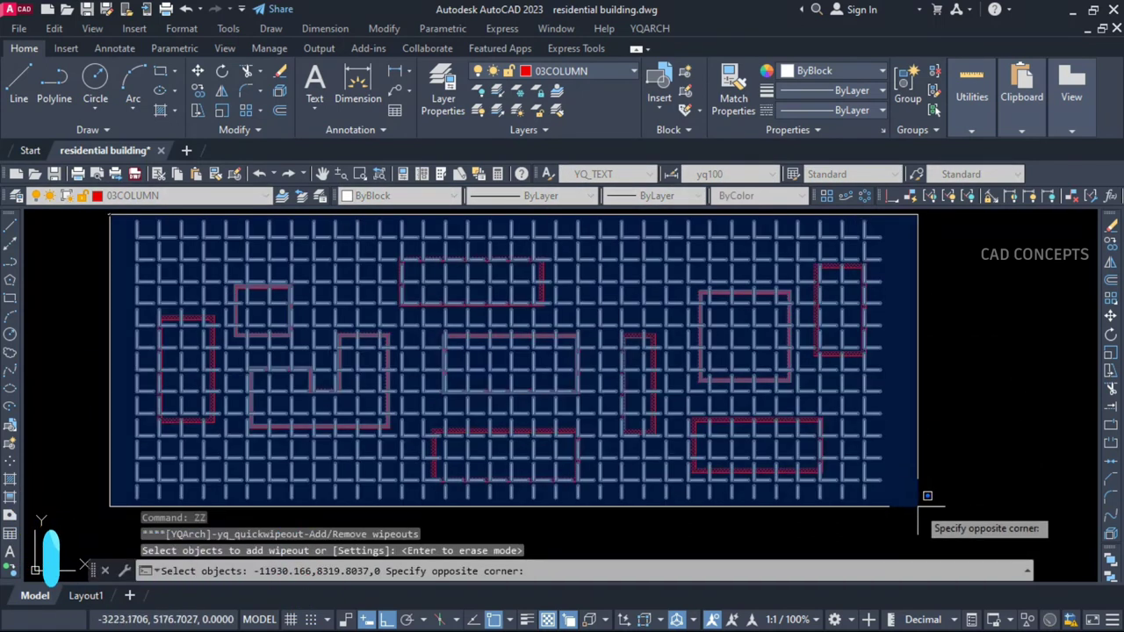
left_click(918, 506)
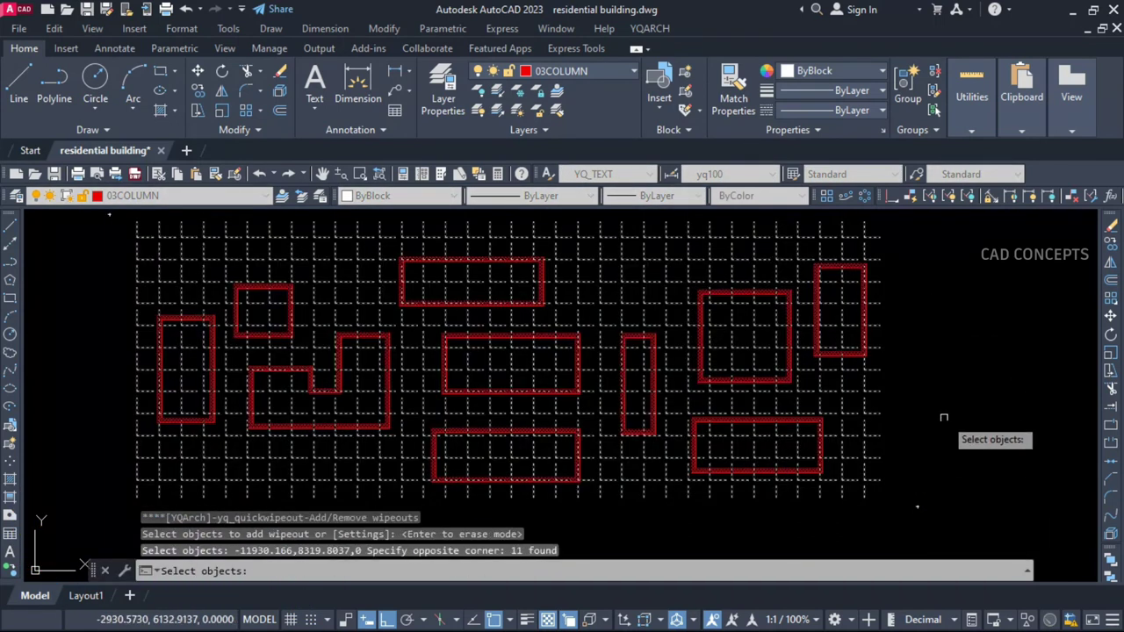
left_click(843, 434, "shift")
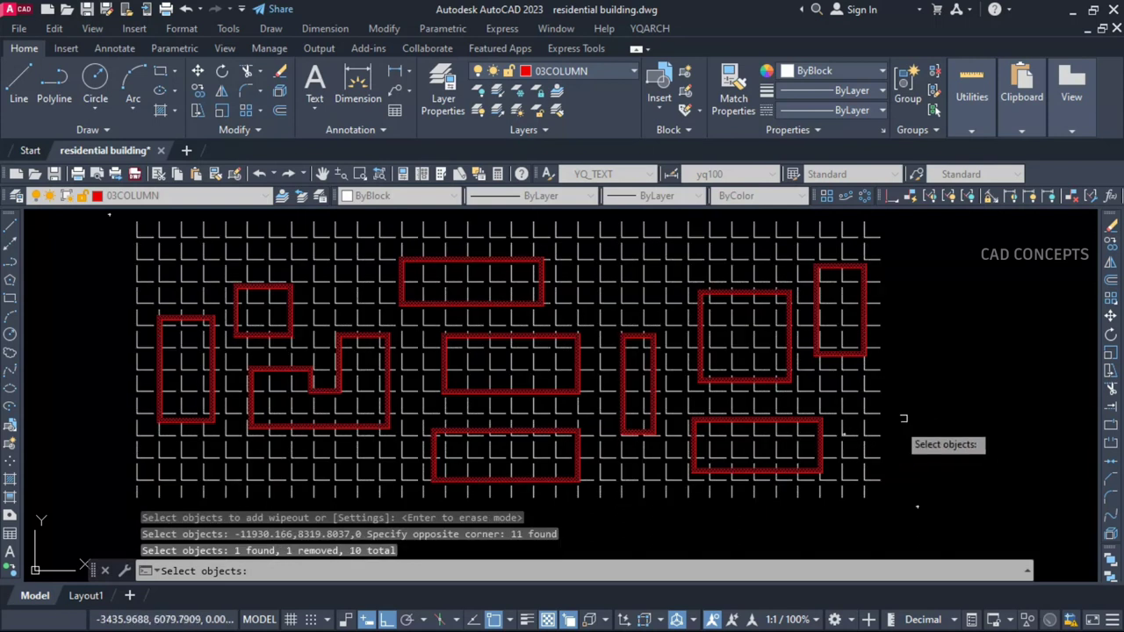
key("Return")
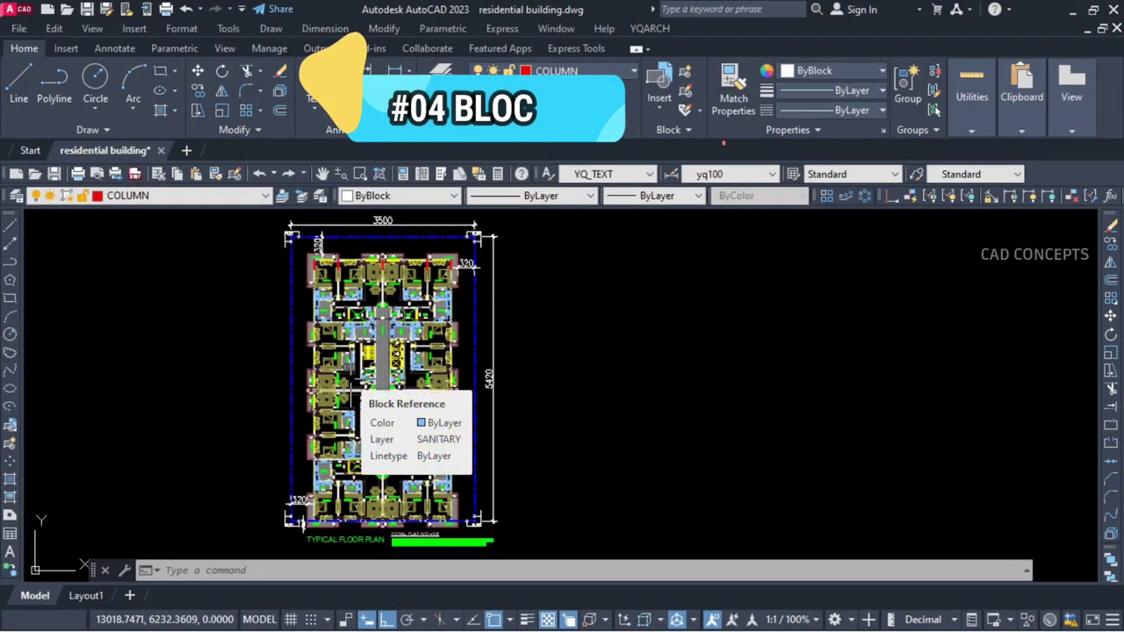
- Export all blocks of the residential floor plan as separate drawings into the desktop BLOCK folder with the BBW command
scroll(345, 376, "up", 6)
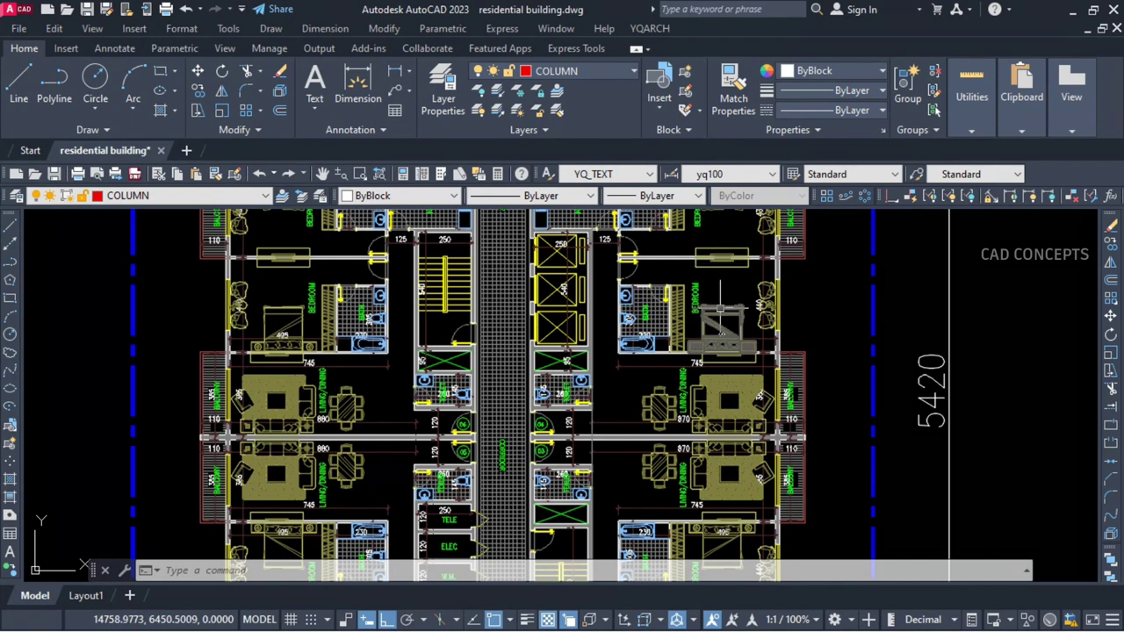
middle_click_drag(728, 474, 863, 250)
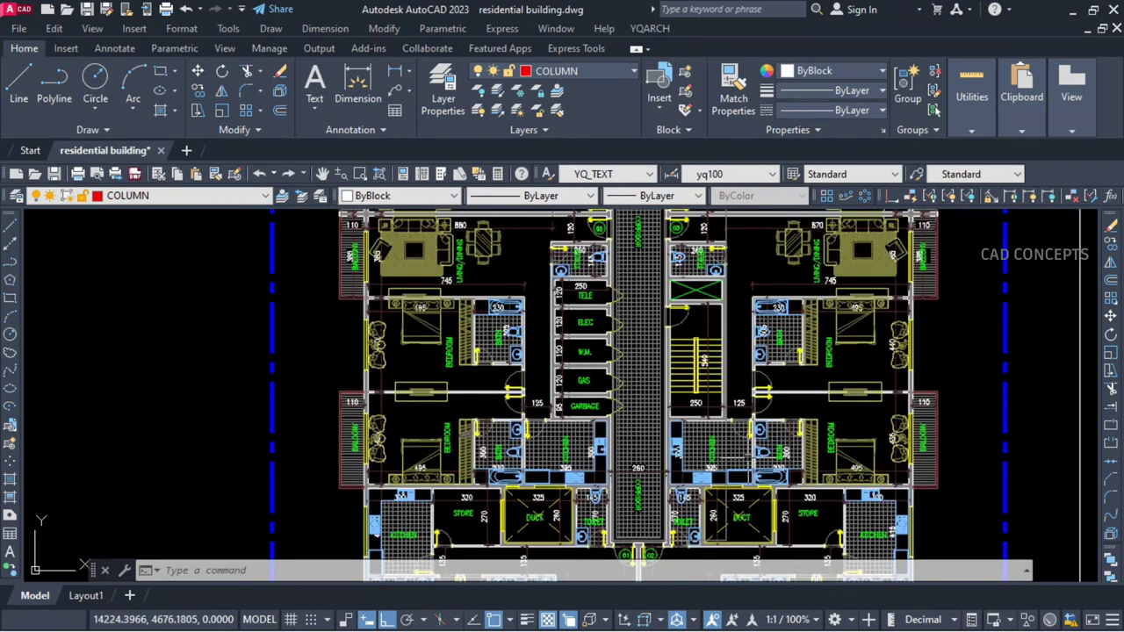
scroll(700, 453, "down", 6)
middle_click_drag(566, 452, 538, 453)
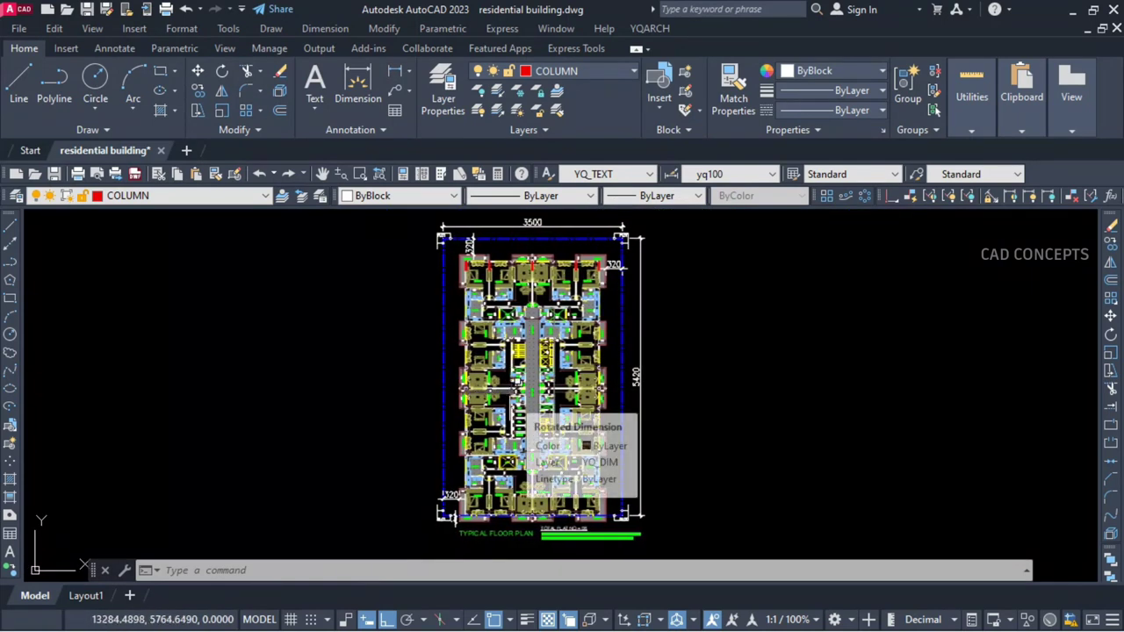
key("ctrl+a")
type("BBW")
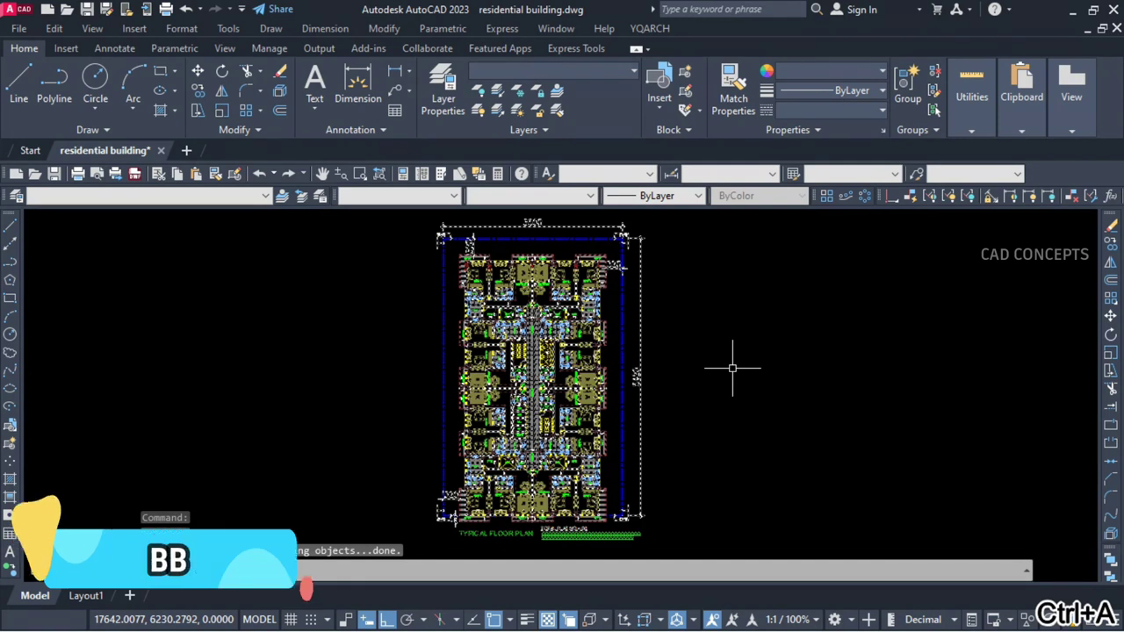
key("Return")
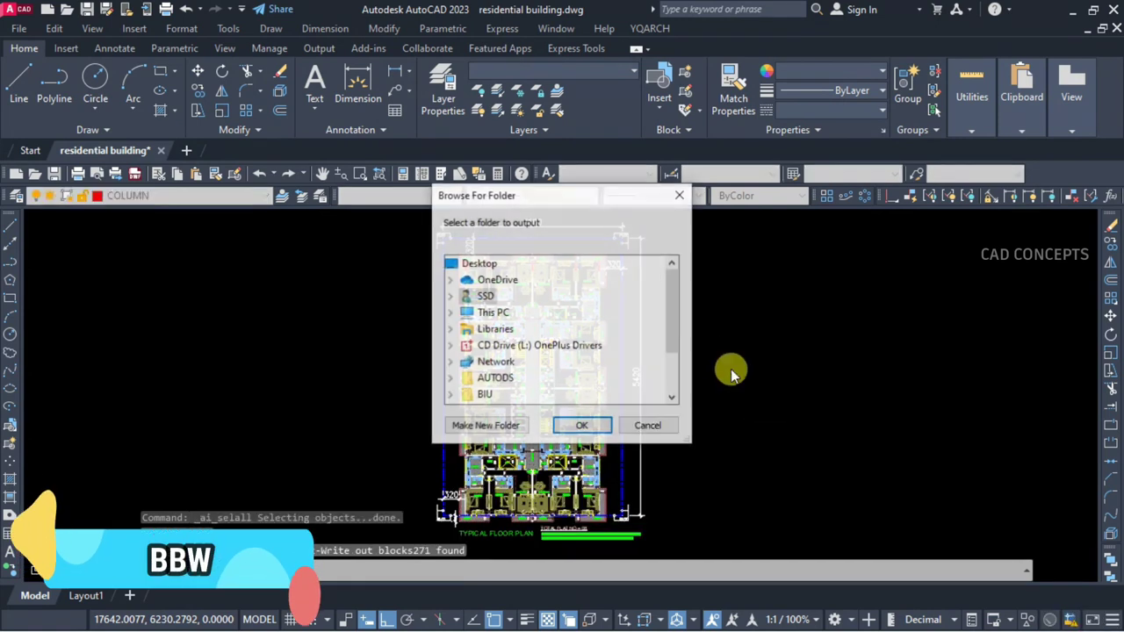
left_click(673, 398)
left_click(602, 397)
key("Return")
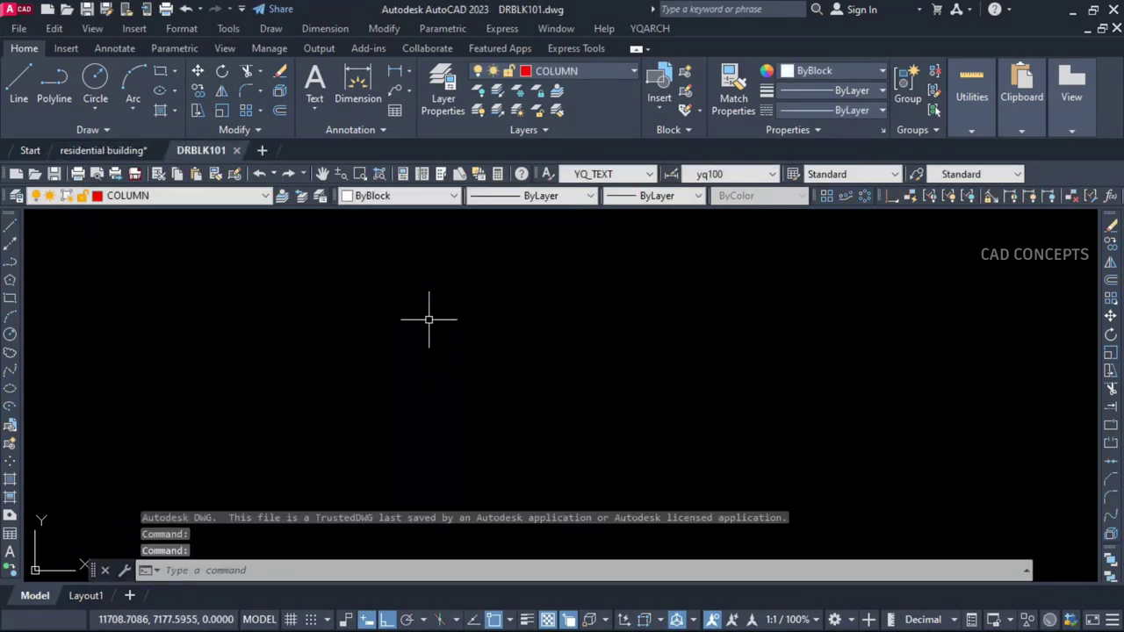
- Zoom to the extents of DRBLK101.dwg to inspect the exported door block
type("z")
key("Return")
type("e")
key("Return")
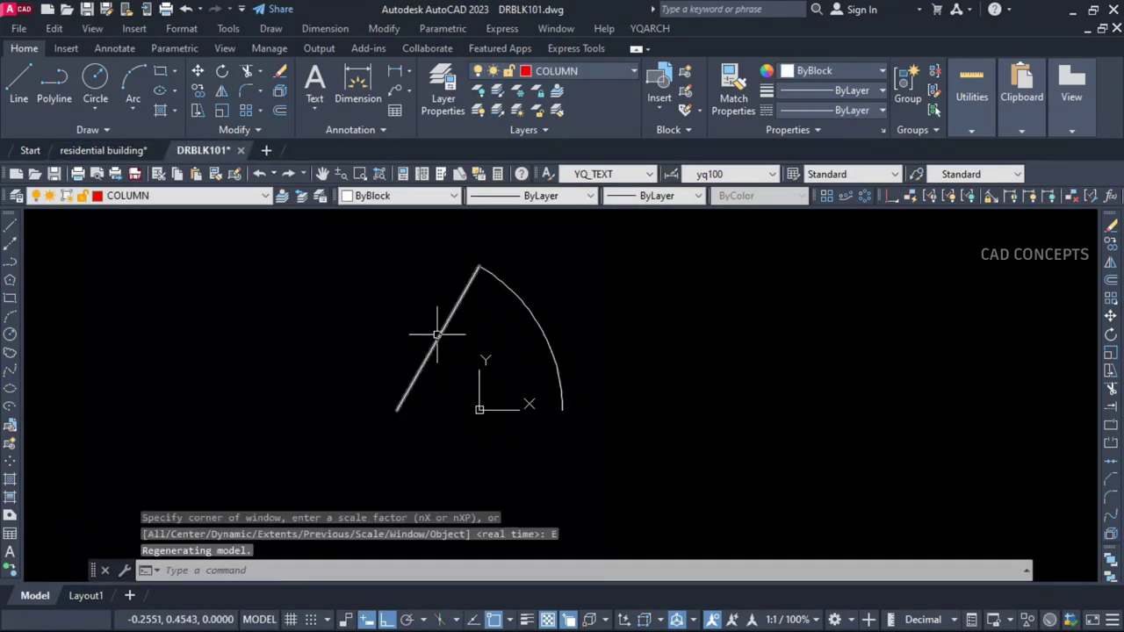
- Open WD_WIN3.dwg from the BLOCK folder and zoom to its extents
left_click(1069, 18)
left_click(437, 215)
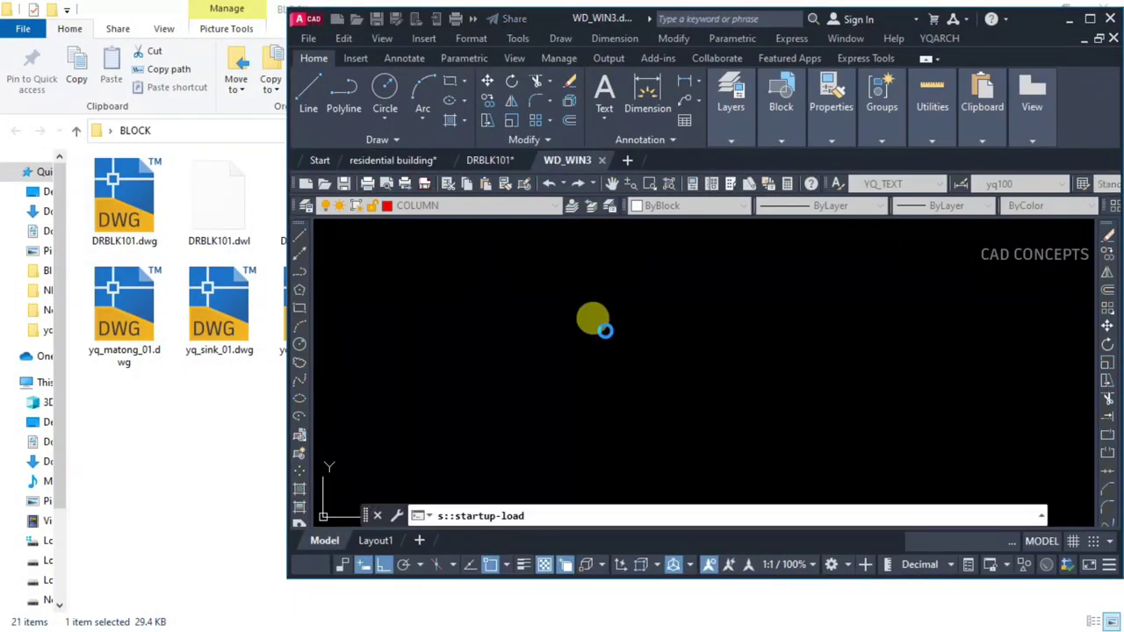
type("z")
key("Return")
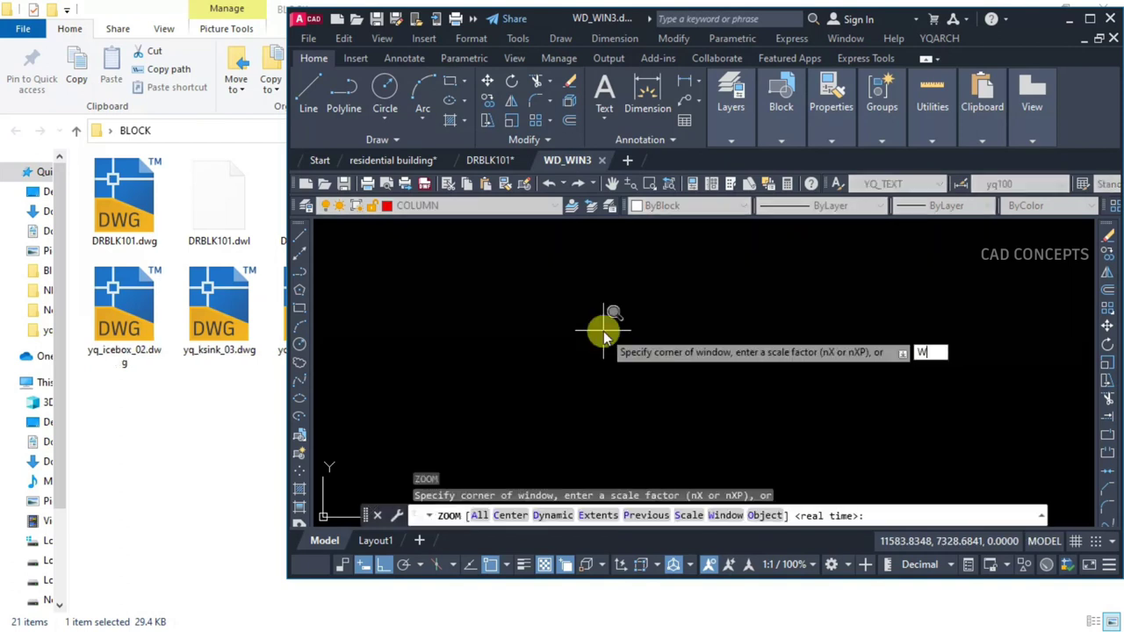
type("e")
key("Return")
- Open yq_ksink_03.dwg from the BLOCK folder and zoom to the extents of the kitchen sink
double_click(219, 307)
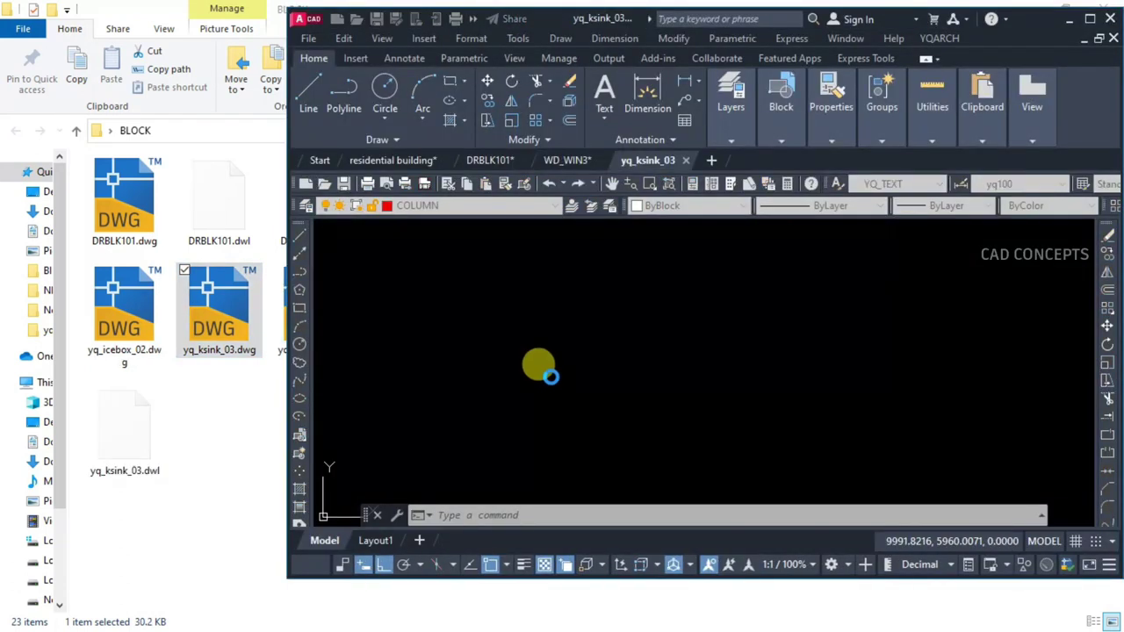
key("F1")
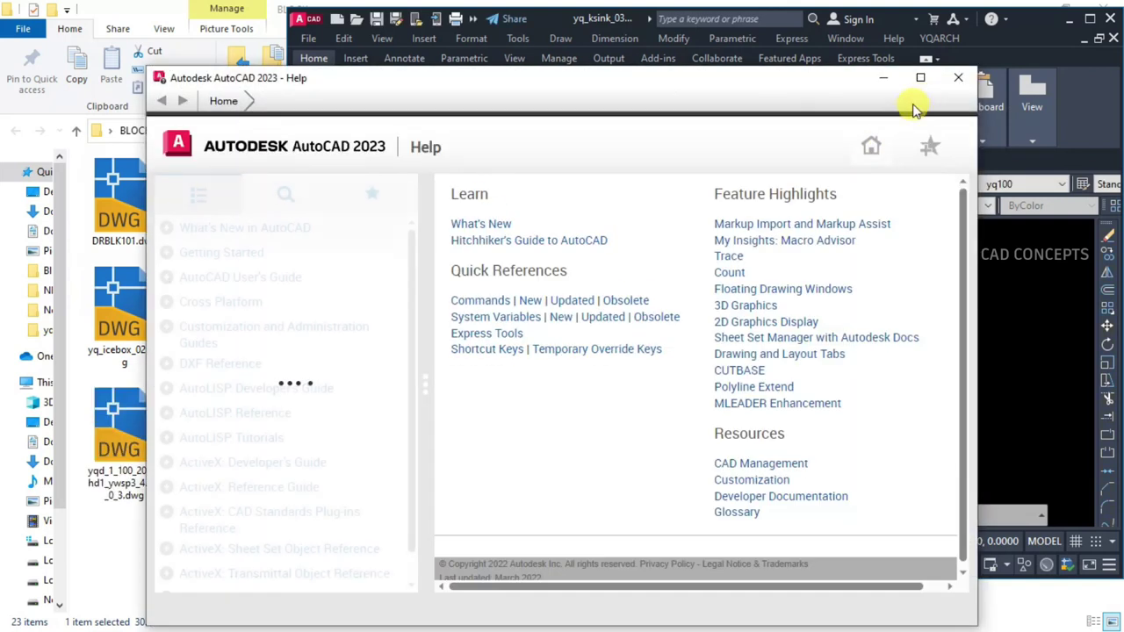
left_click(958, 77)
type("z")
key("Return")
key("Return")
type("e")
key("Return")
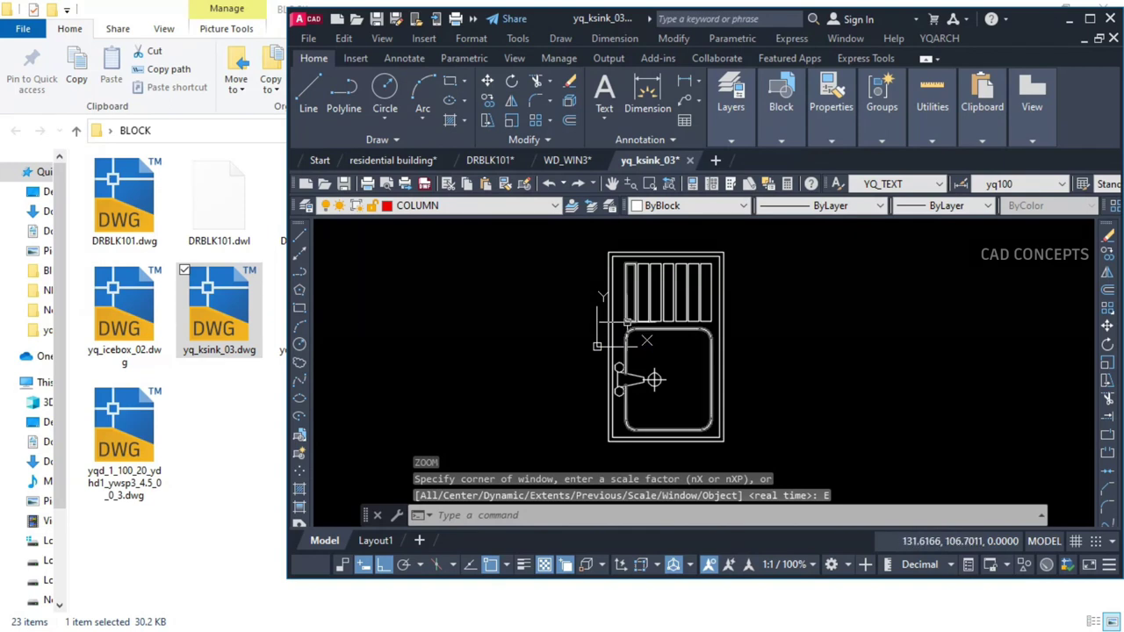
- Try to insert yq_icebox_02.dwg and the yqd_1_100 drawing from the BLOCK folder into the kitchen sink drawing
left_click_drag(124, 303, 342, 368)
scroll(378, 359, "down", 3)
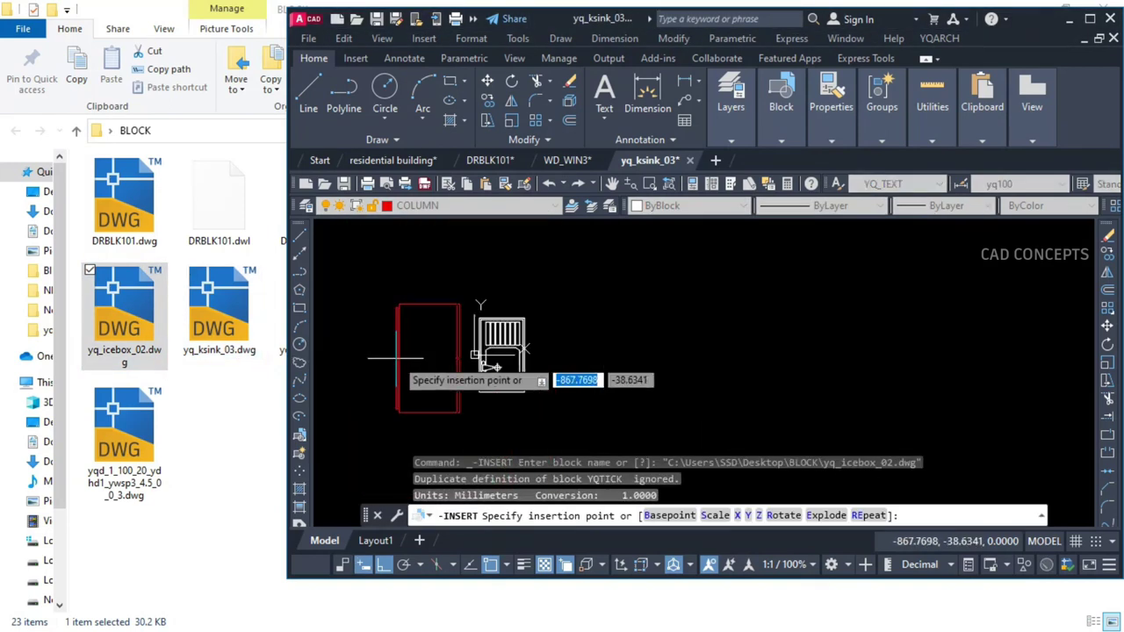
key("Escape")
left_click_drag(123, 439, 361, 406)
key("Return")
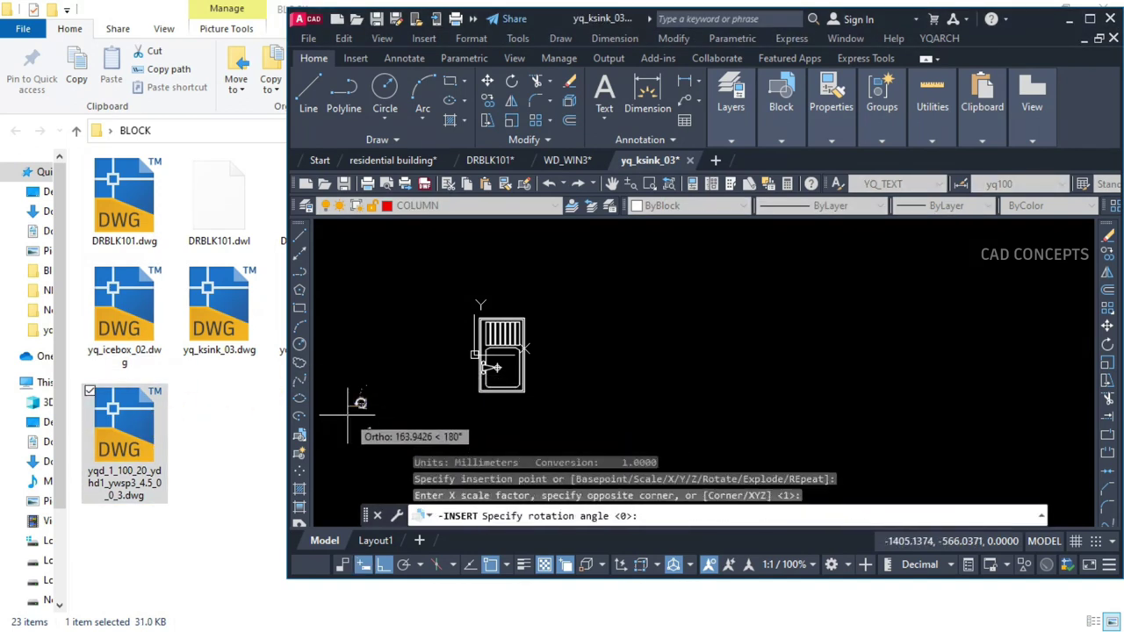
key("Escape")
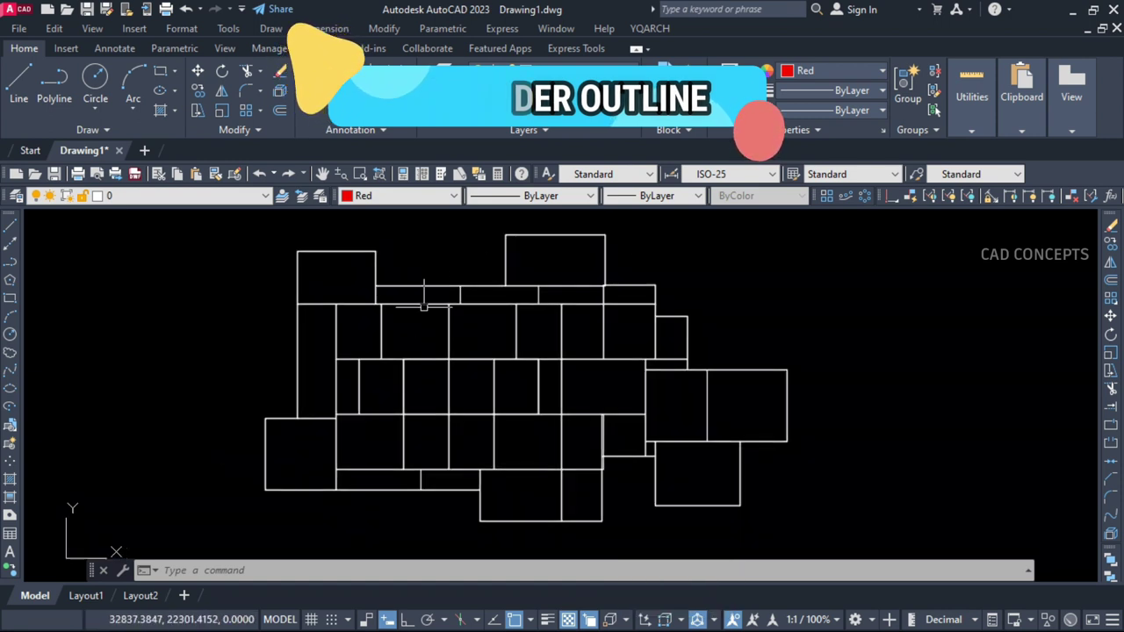
- Examine the individual outer edges around the perimeter of the adjoining rectangles
left_click(409, 261)
left_click(369, 274)
key("Escape")
key("Escape")
left_click(283, 419)
left_click(283, 449)
key("Escape")
left_click(265, 448)
key("Escape")
left_click(472, 497)
key("Escape")
left_click(660, 482)
left_click(638, 488)
key("Escape")
left_click(762, 460)
left_click(764, 428)
key("Escape")
left_click(755, 352)
left_click(740, 404)
key("Escape")
left_click(717, 344)
left_click(641, 336)
key("Escape")
left_click(630, 286)
key("Escape")
left_click(605, 261)
key("Escape")
left_click(554, 235)
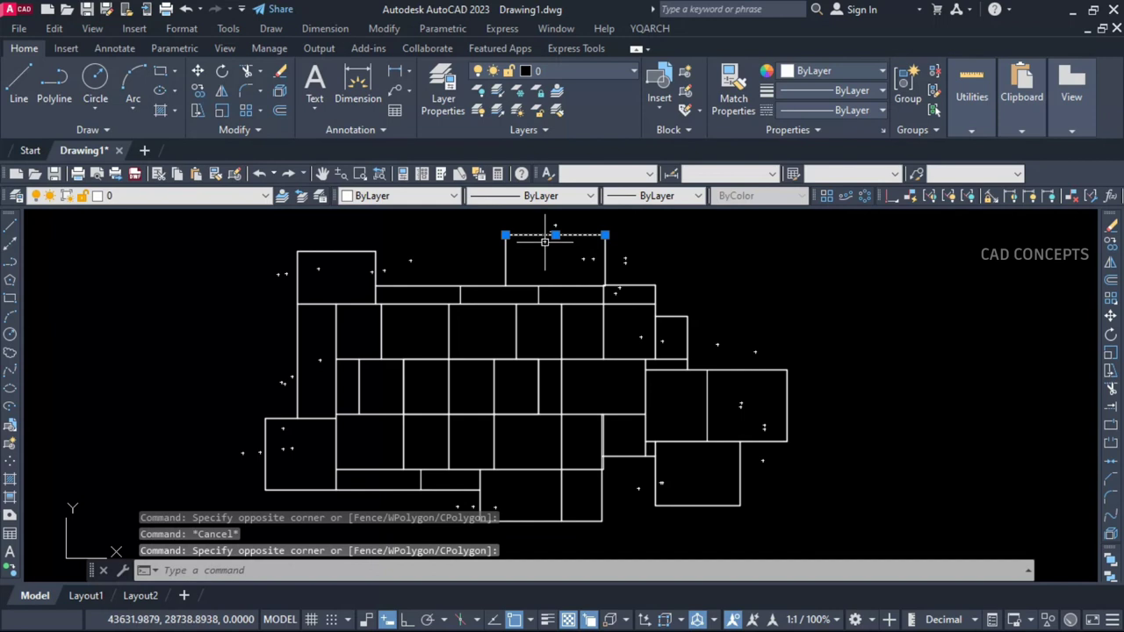
key("Escape")
- Generate a red borderline around the whole group of adjoining rectangles with the LK outline command
middle_click_drag(563, 287, 565, 288)
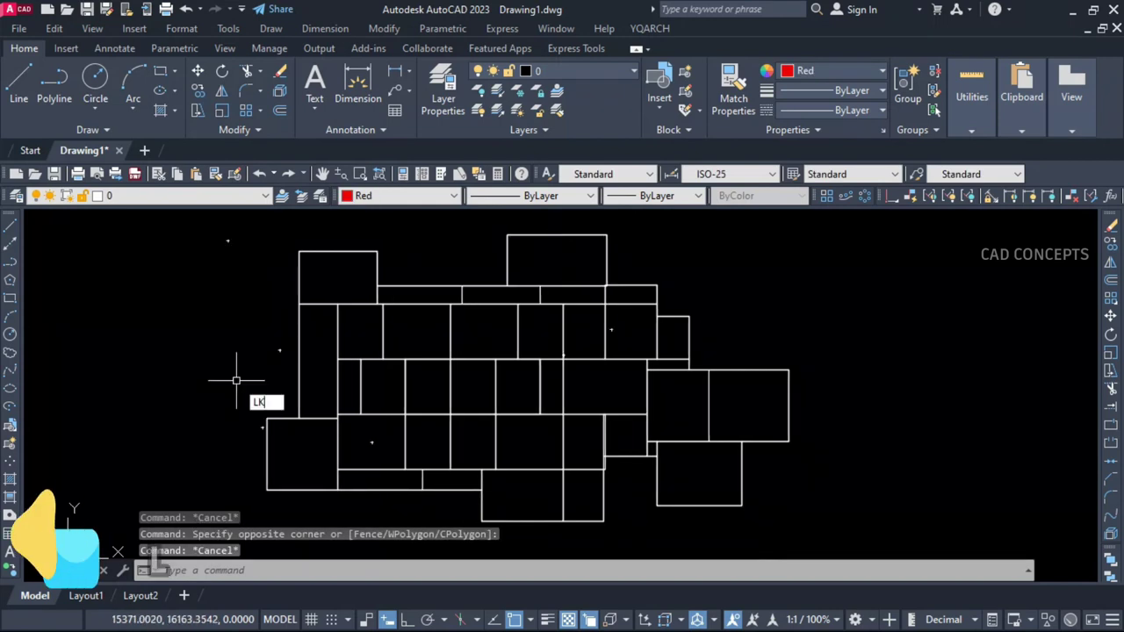
key("Return")
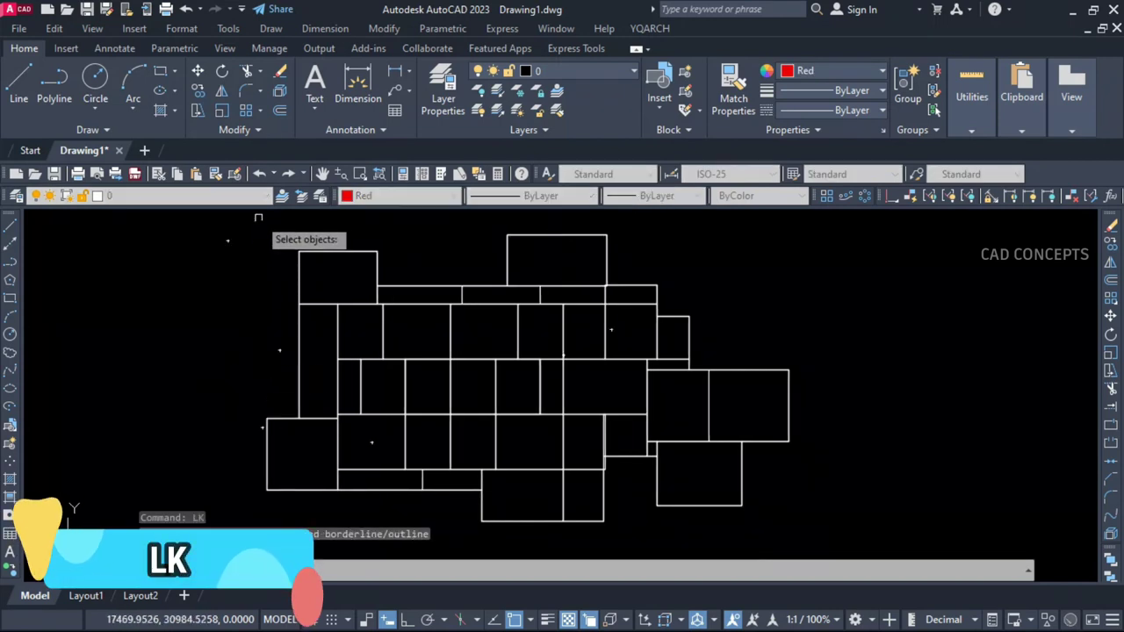
left_click(259, 218)
left_click(816, 529)
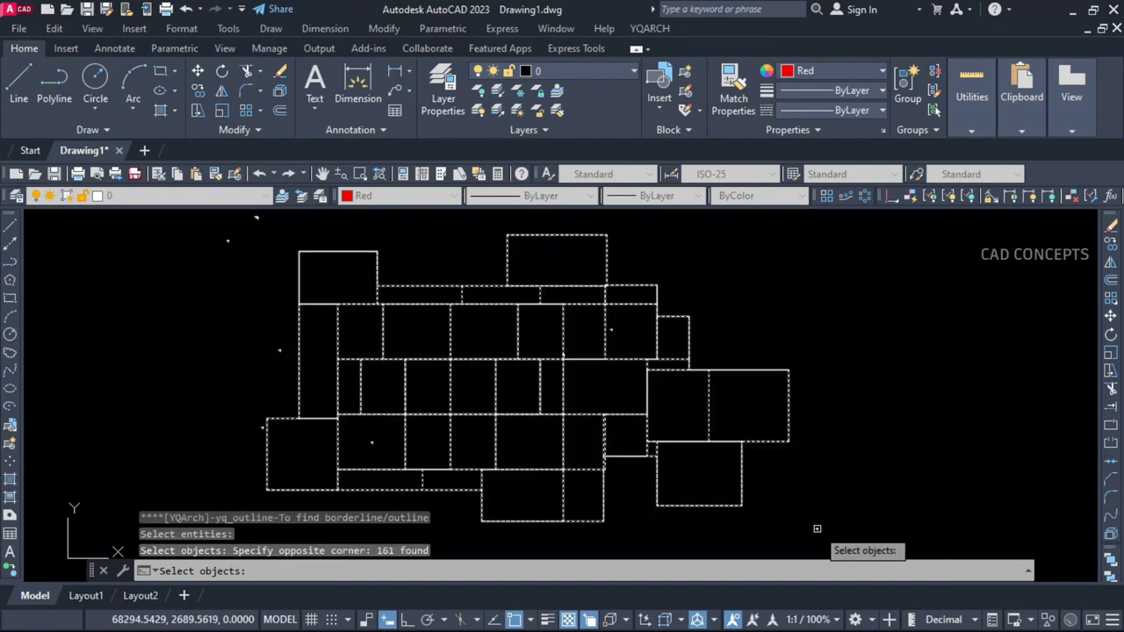
key("Return")
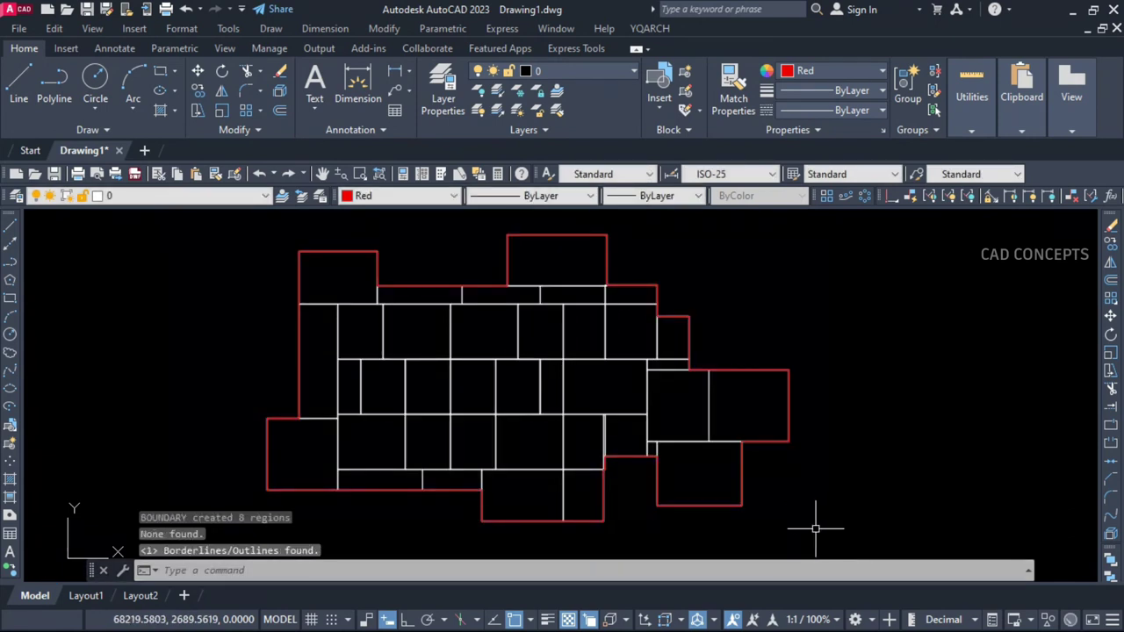
- Move the red outline polyline horizontally about 49000 units to the right of the rectangles with Ortho on
middle_click_drag(809, 528, 591, 528)
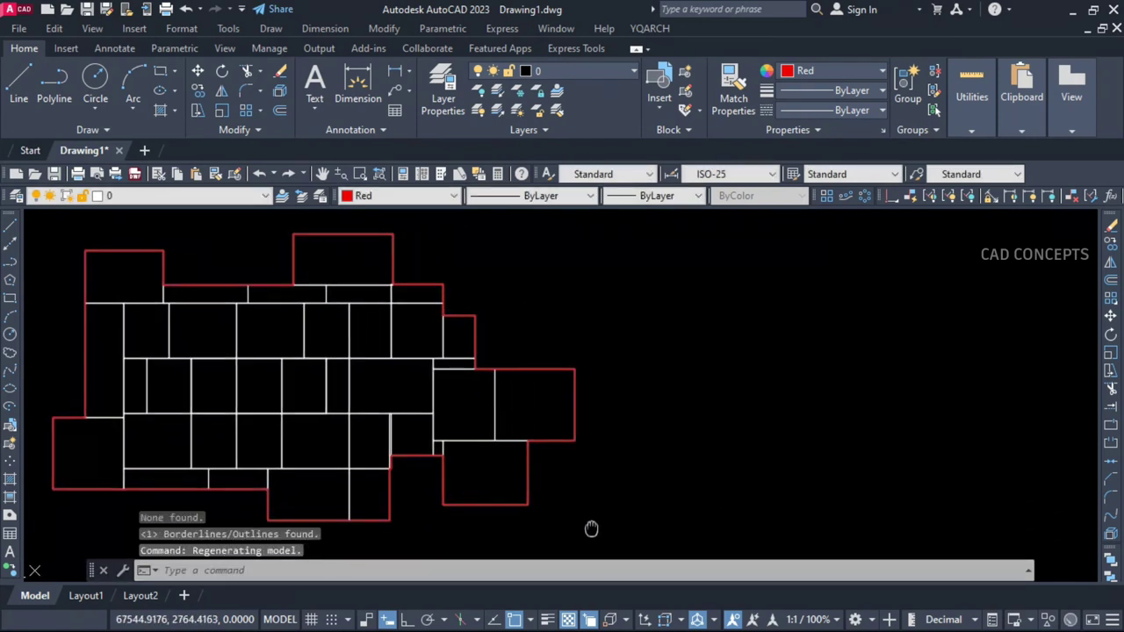
left_click(527, 439)
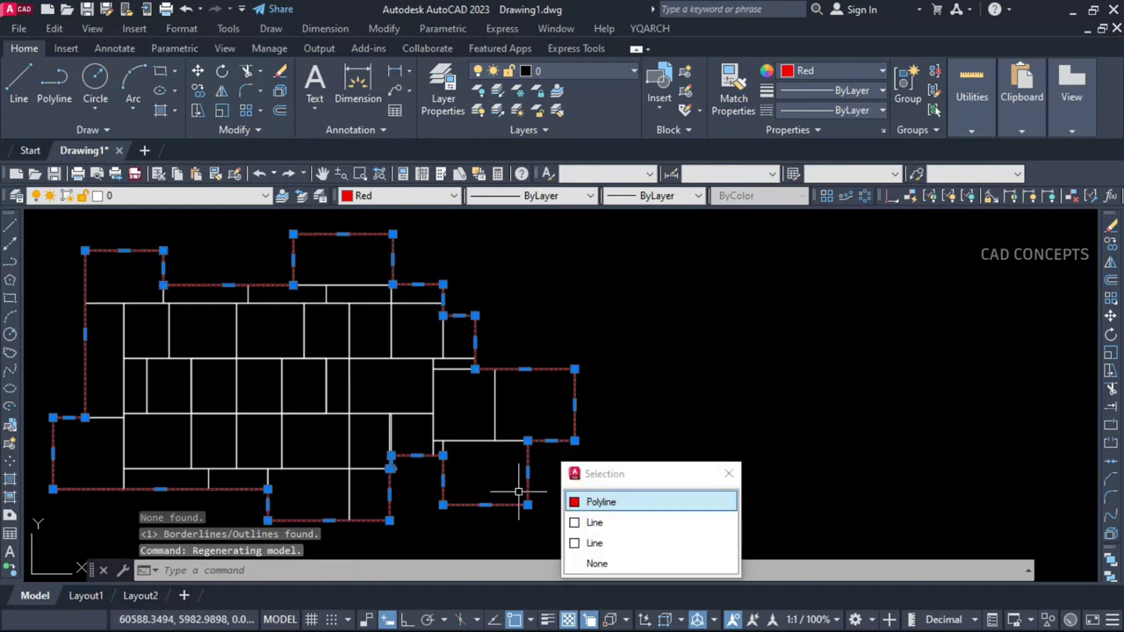
key("Return")
left_click(489, 478)
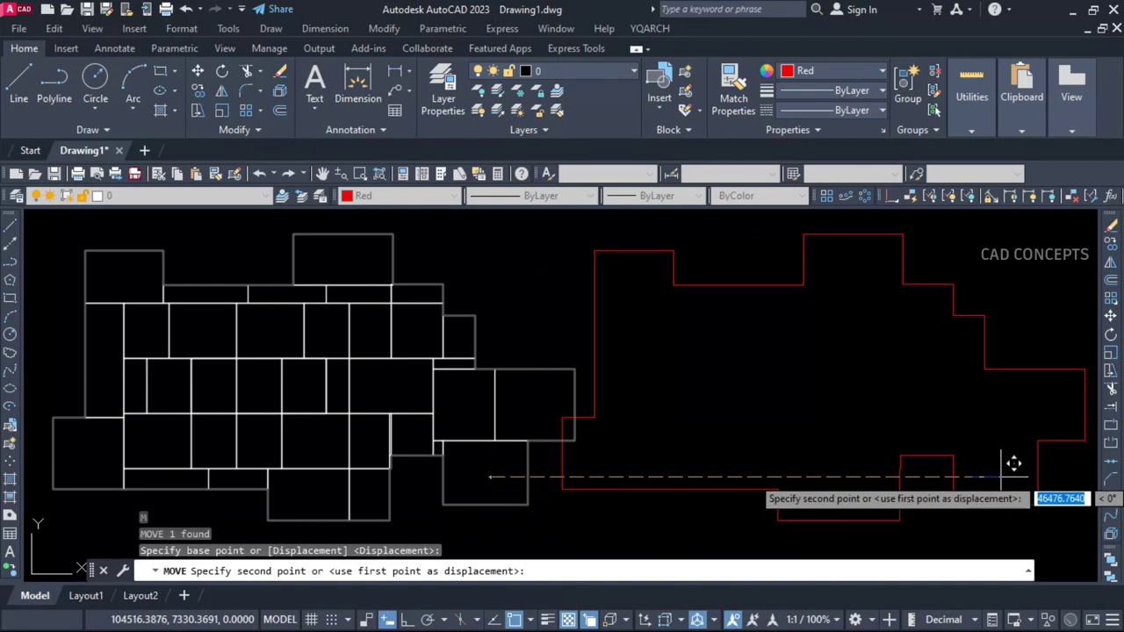
scroll(1027, 472, "down", 3)
key("F8")
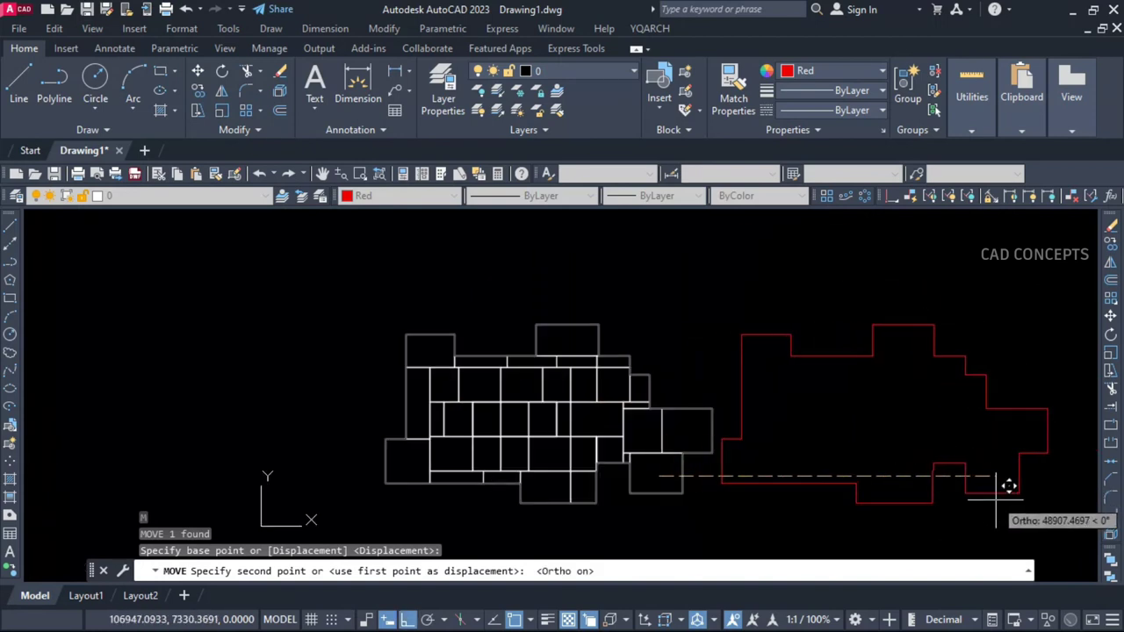
left_click(1001, 501)
key("Escape")
- Select the moved red outline to check whether it is one continuous polyline
scroll(672, 415, "up", 2)
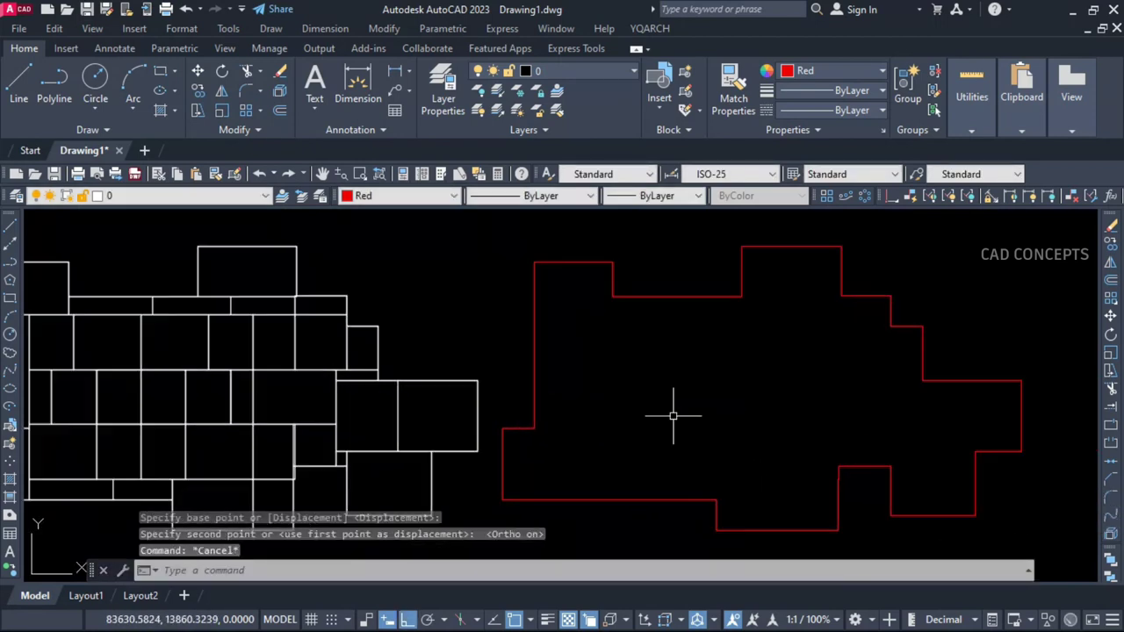
middle_click_drag(673, 415, 744, 411)
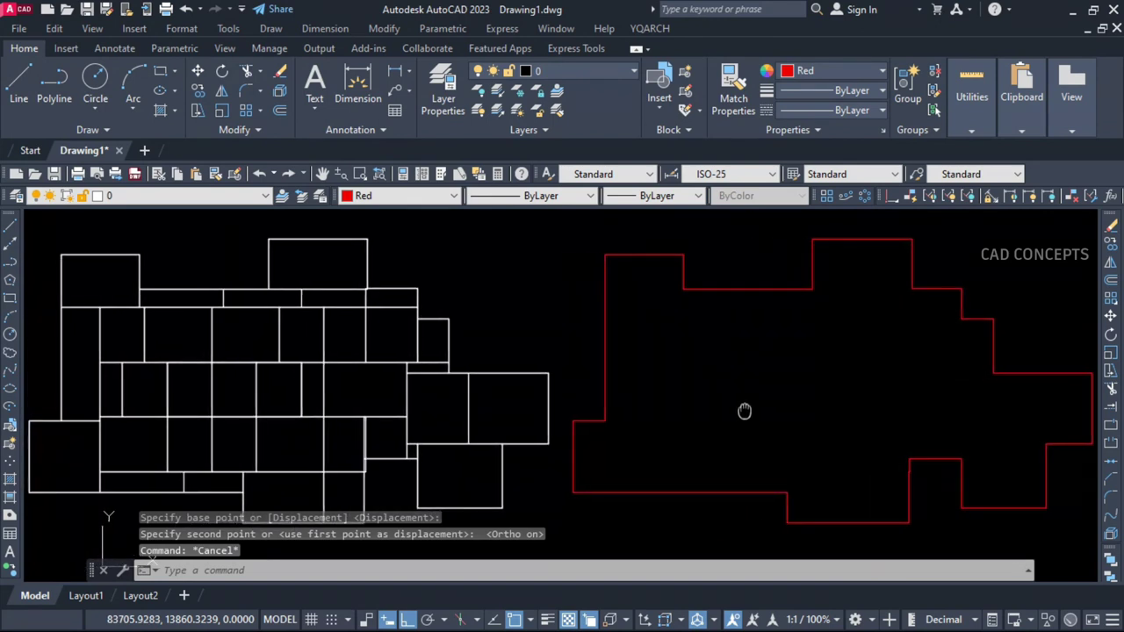
left_click(602, 415)
key("Escape")
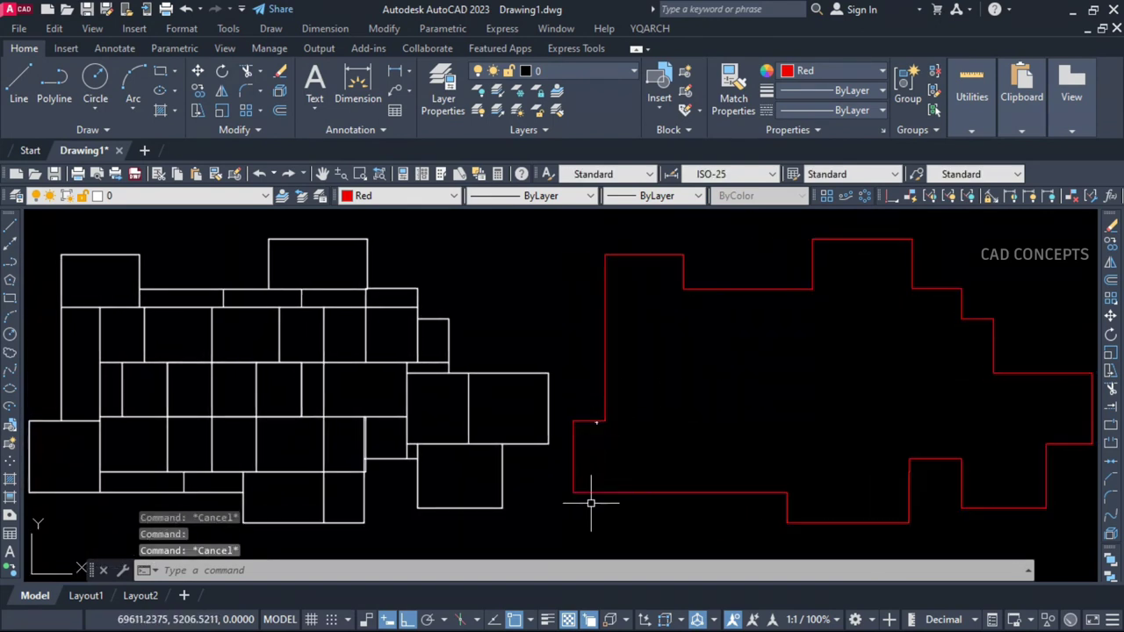
left_click(608, 492)
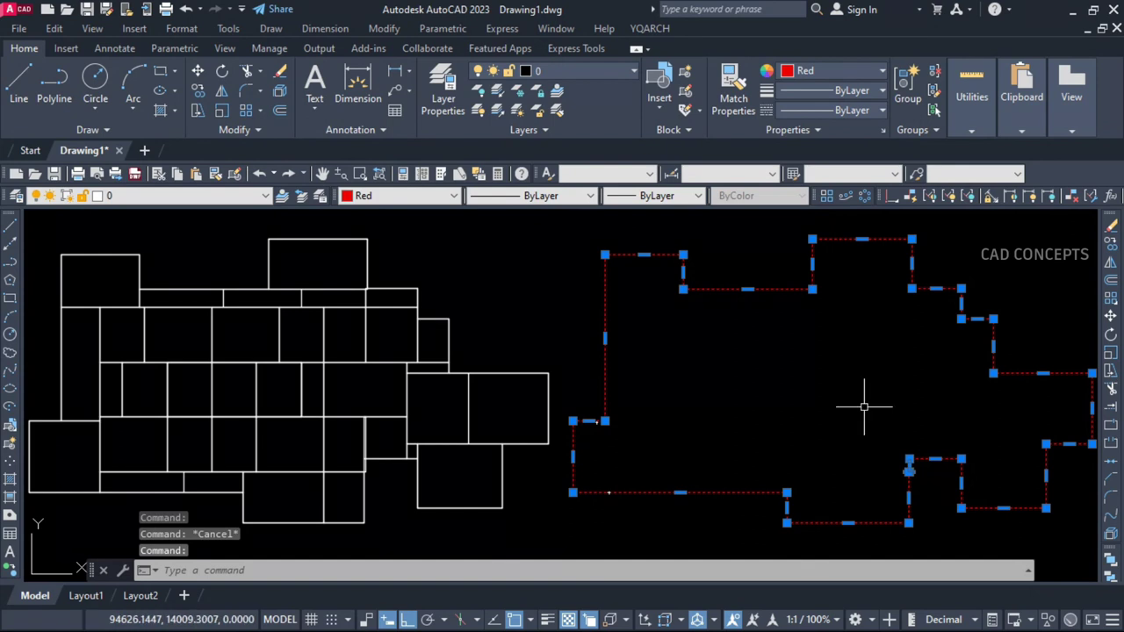
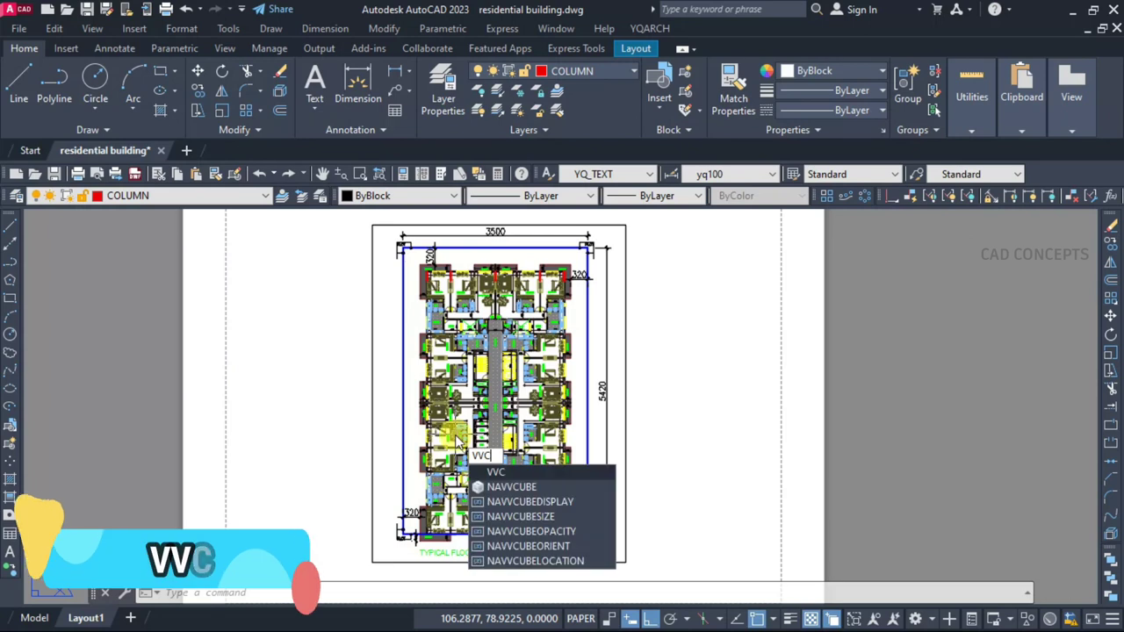
- Freeze the DOORWIN., FFURNITURE, OPENING and SANITARY layers in the floor plan viewport with the VVC Viewport Layer Manager
left_click(625, 399)
key("Return")
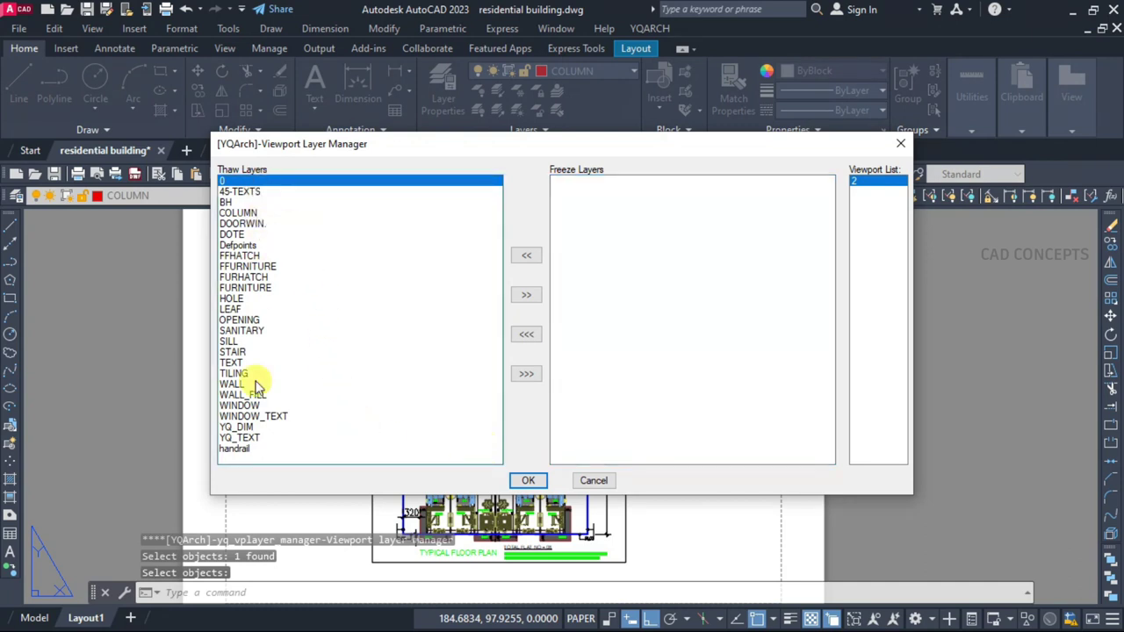
left_click(248, 224)
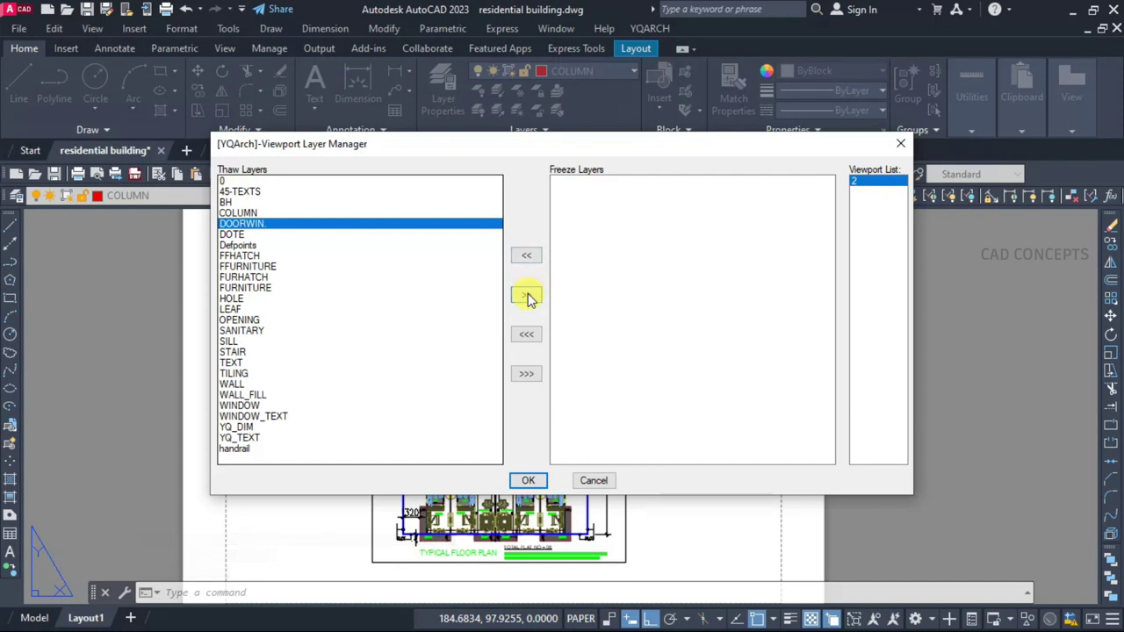
left_click(527, 295)
left_click(250, 255)
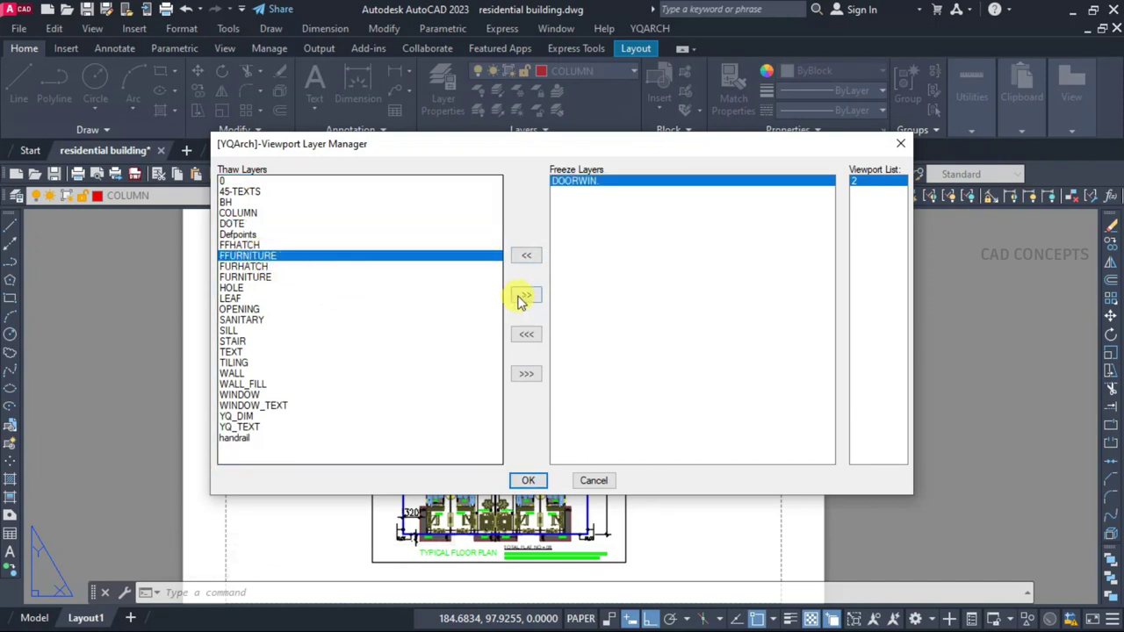
left_click(526, 295)
left_click(248, 299)
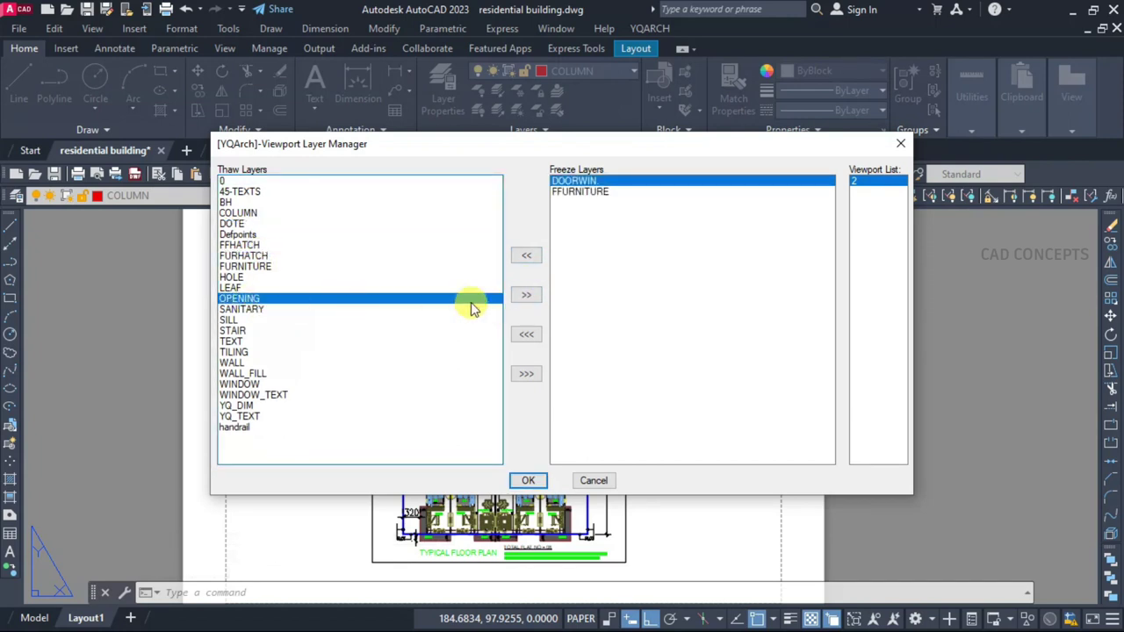
left_click(527, 295)
left_click(236, 301)
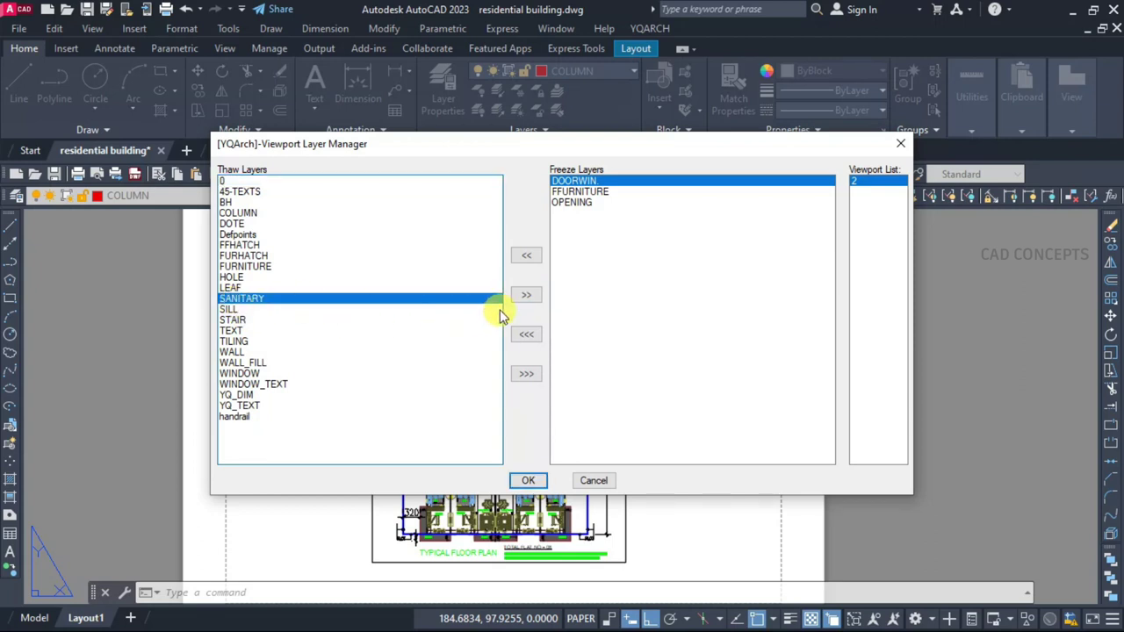
left_click(525, 295)
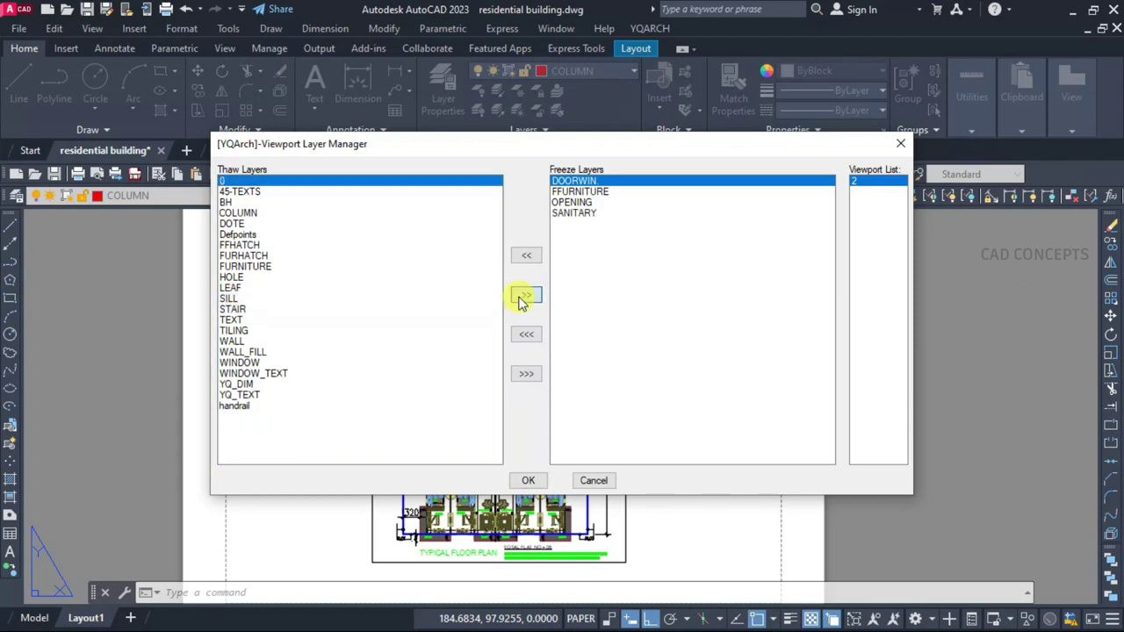
left_click(527, 481)
- Run VVC on the viewport again and thaw the DOORWIN., FFURNITURE, OPENING and SANITARY layers
scroll(291, 454, "up", 5)
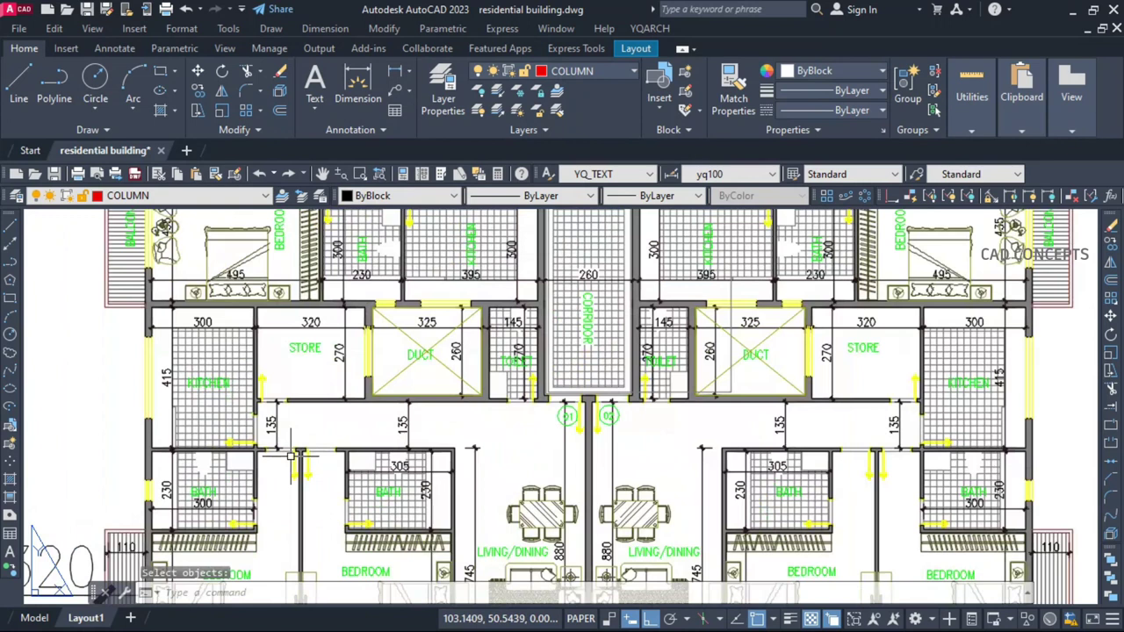
scroll(426, 326, "down", 3)
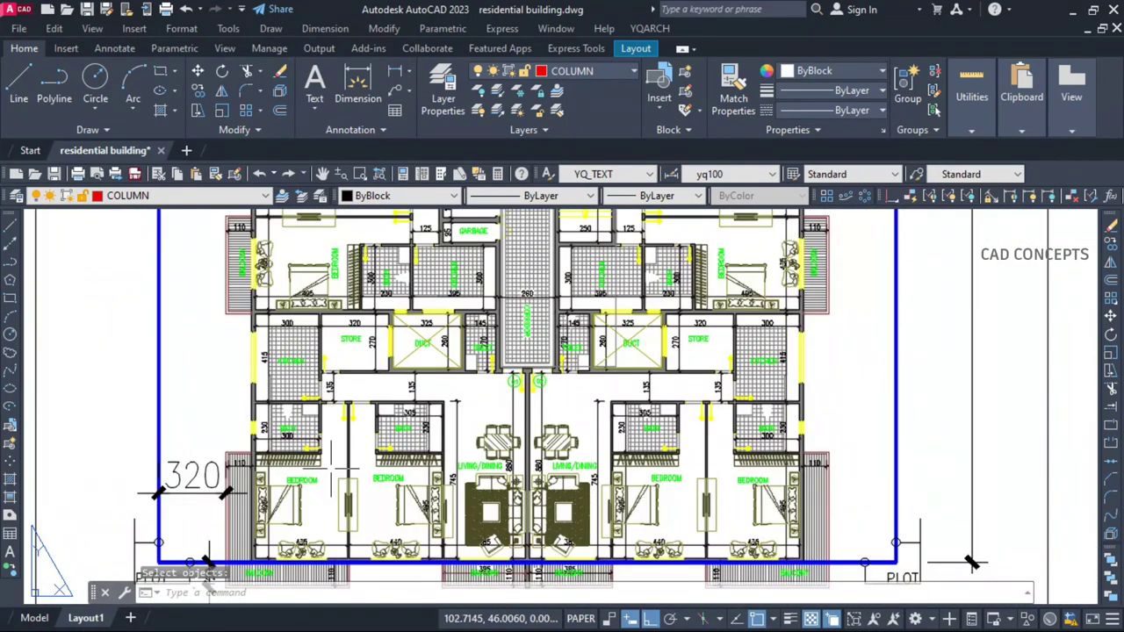
scroll(478, 342, "up", 5)
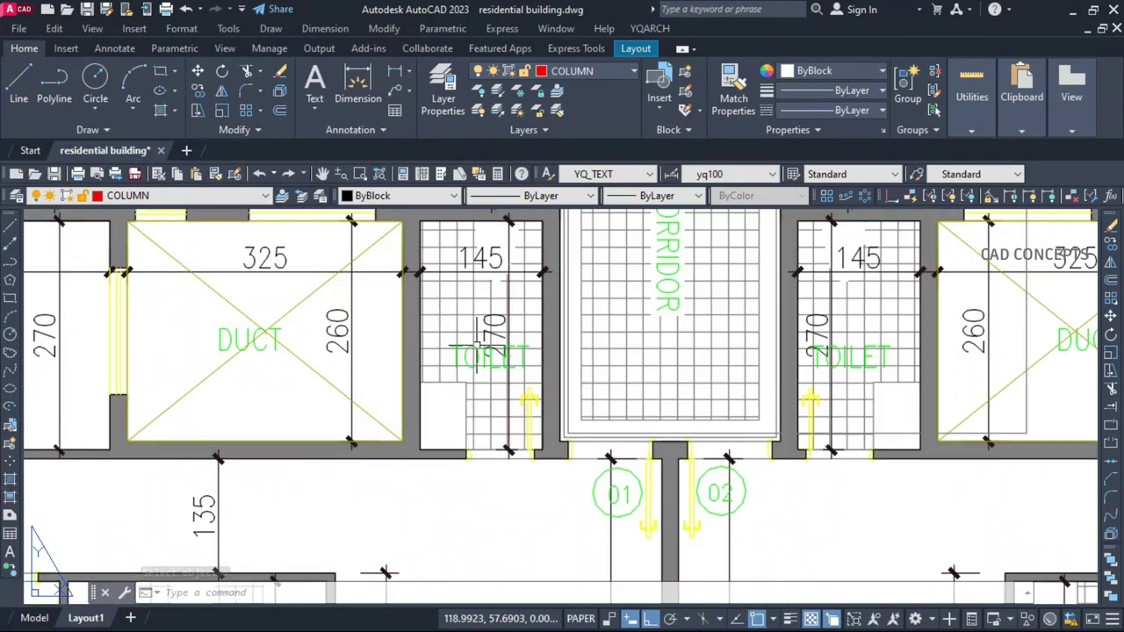
scroll(455, 396, "down", 4)
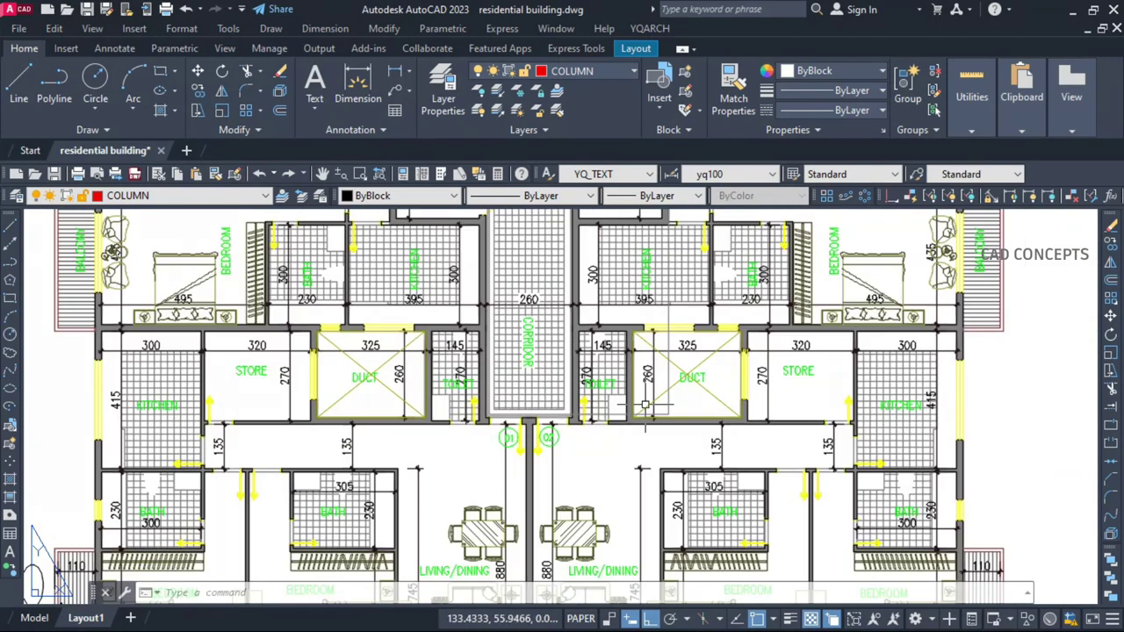
scroll(645, 406, "down", 6)
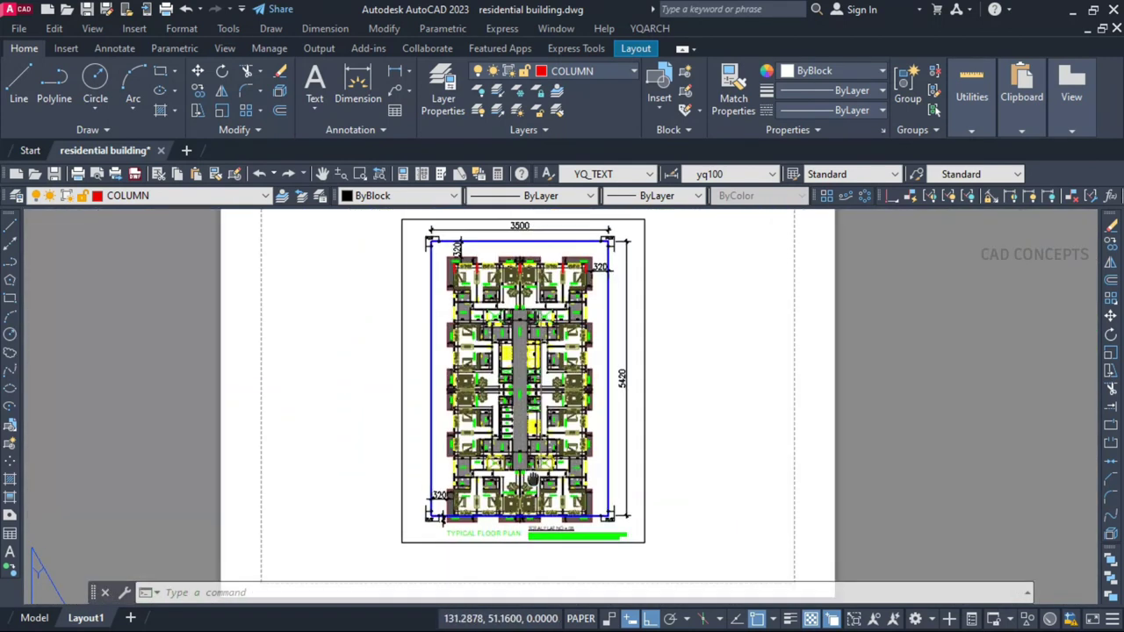
type("VVC")
key("Return")
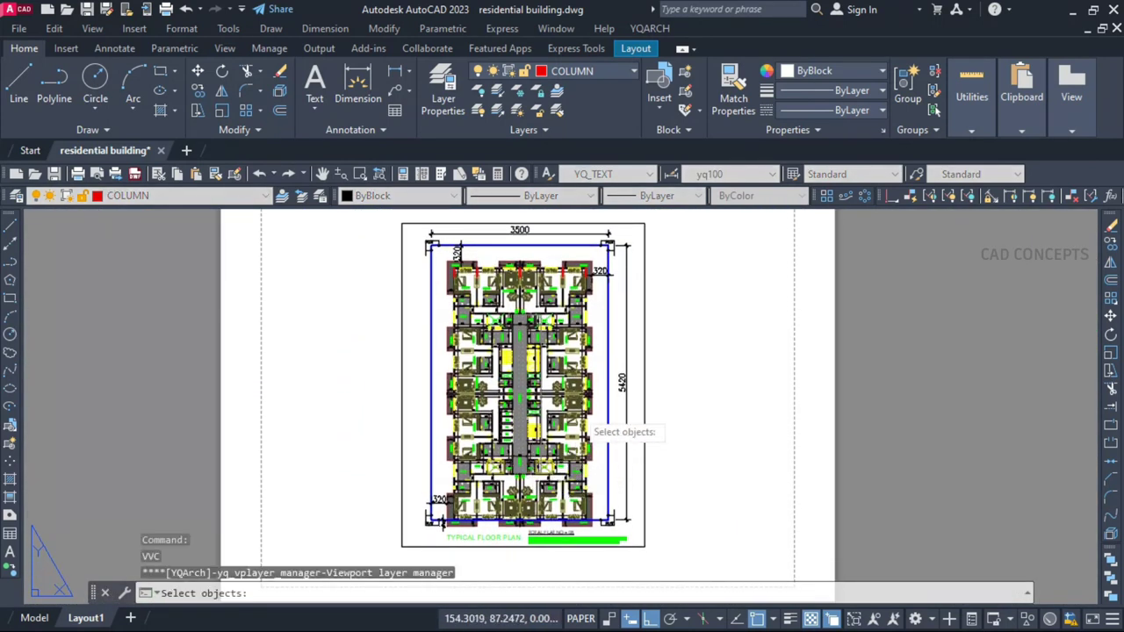
left_click(626, 366)
key("Return")
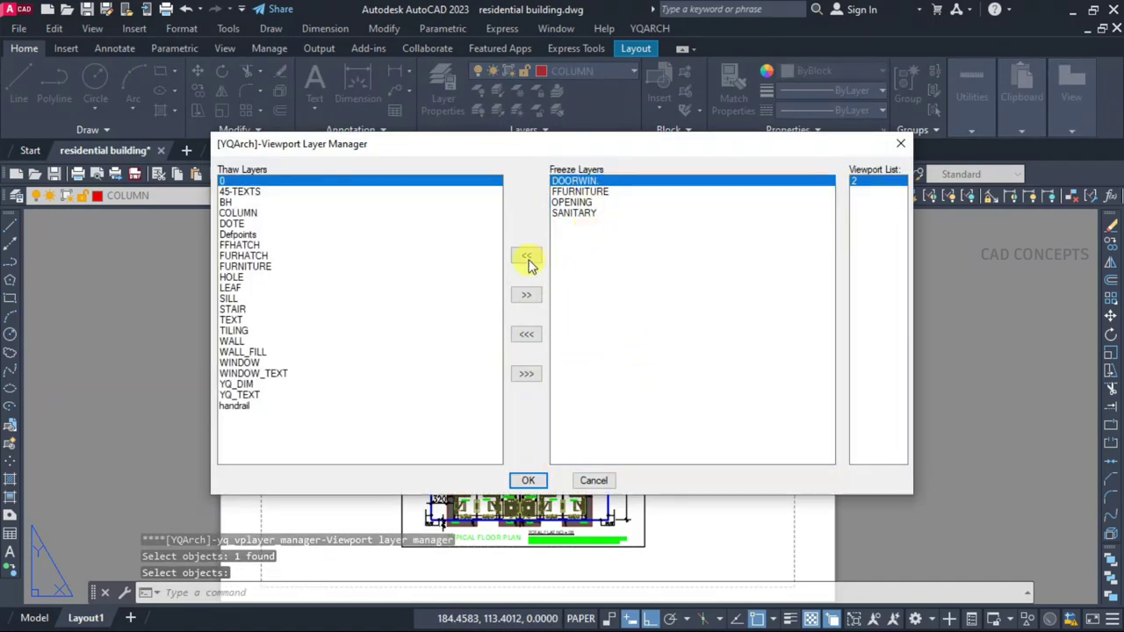
left_click(527, 260)
left_click(527, 260)
left_click(528, 259)
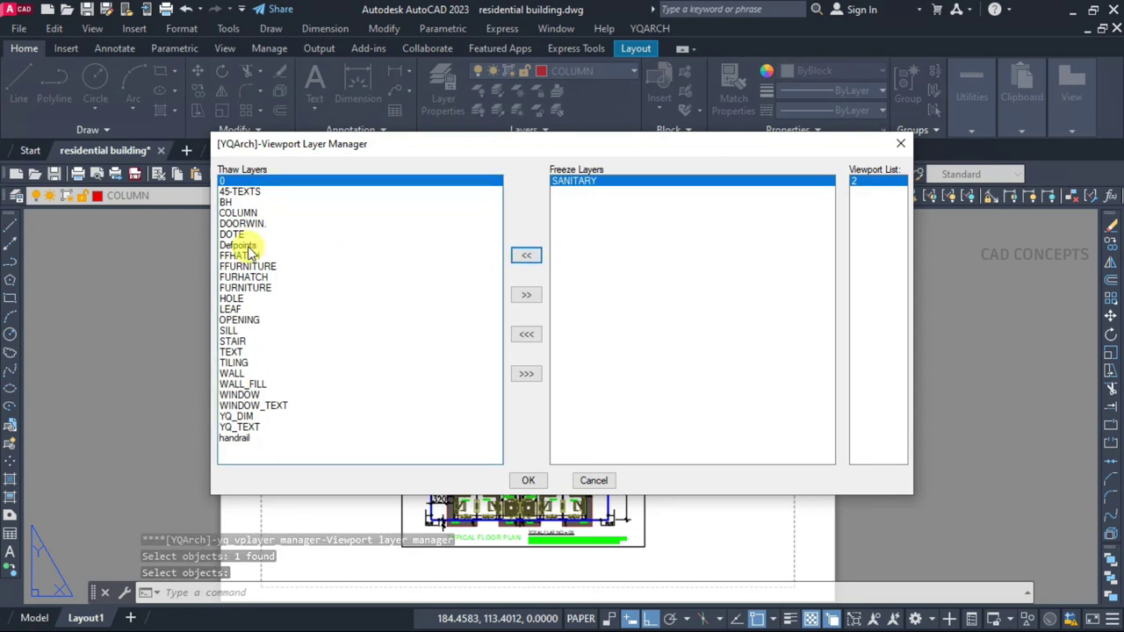
left_click(520, 254)
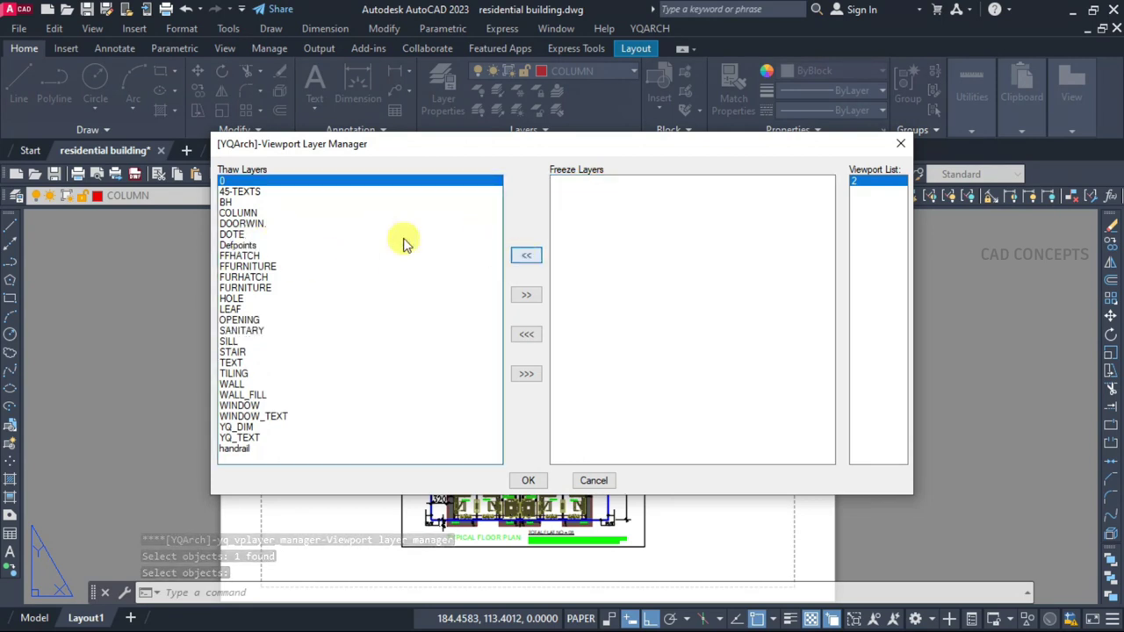
- Freeze the first ten listed layers, 0 through FURHATCH, in the viewport and apply the change
double_click(525, 296)
double_click(525, 296)
left_click(525, 296)
double_click(525, 296)
double_click(525, 296)
left_click(525, 296)
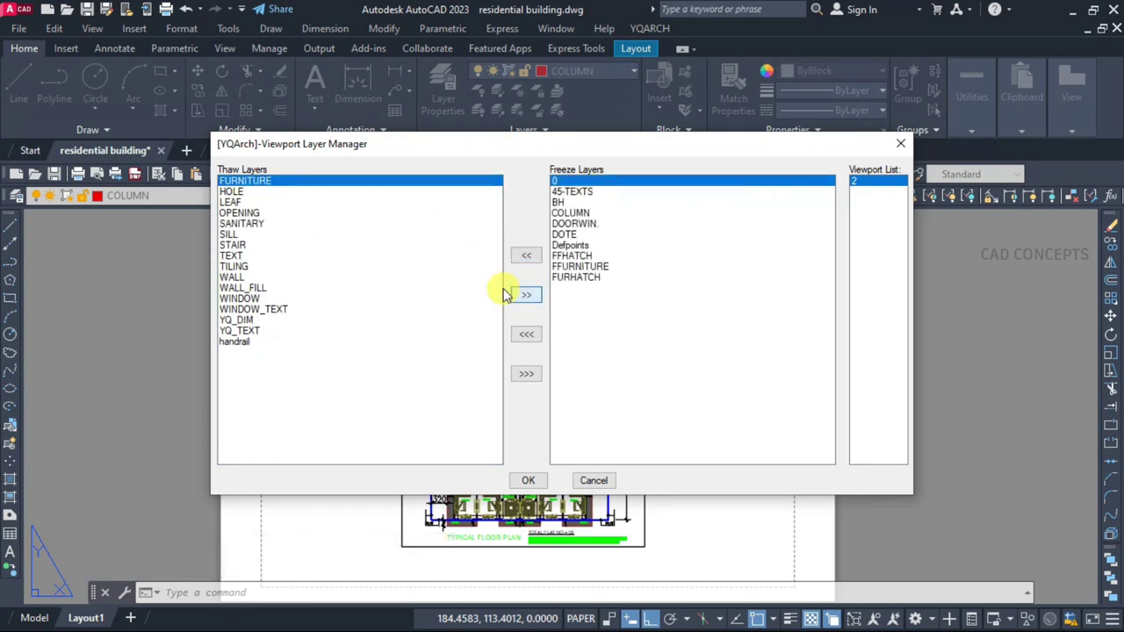
left_click(529, 481)
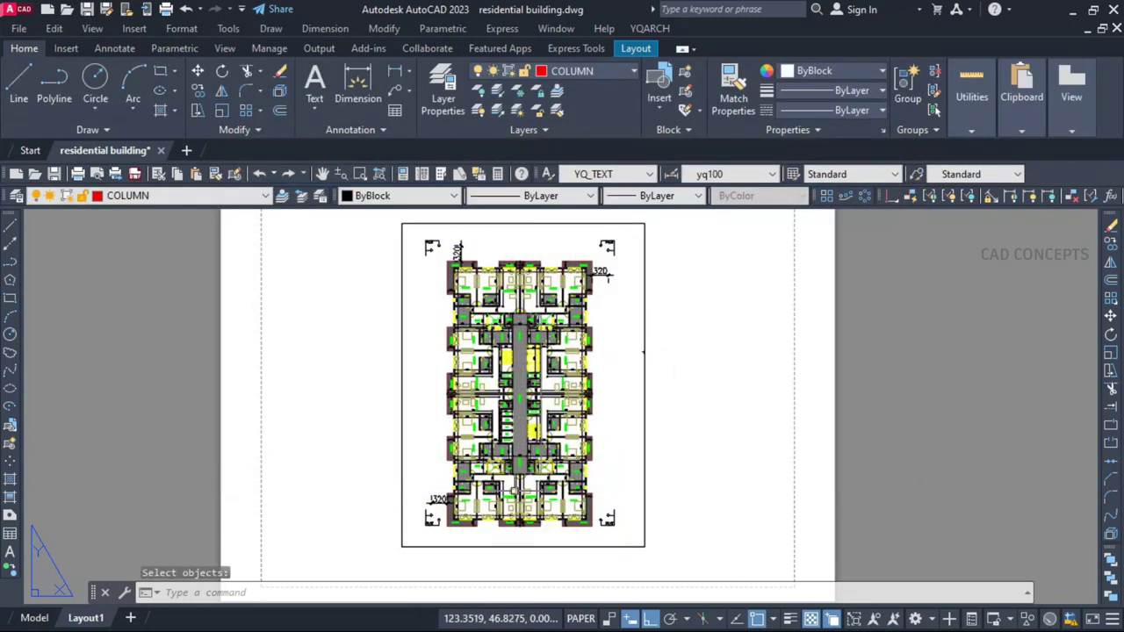
- Rerun VVC on the viewport, switch all layers between frozen and thawed at once, and apply with every layer frozen
scroll(515, 252, "up", 5)
scroll(514, 255, "down", 7)
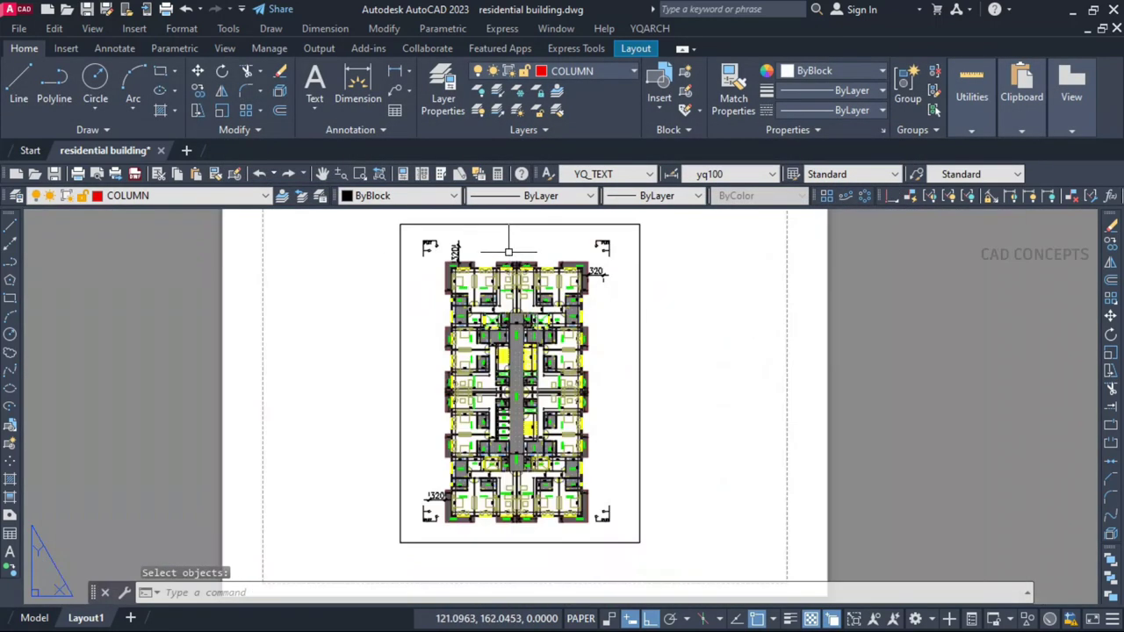
middle_click_drag(474, 345, 516, 315)
key("Return")
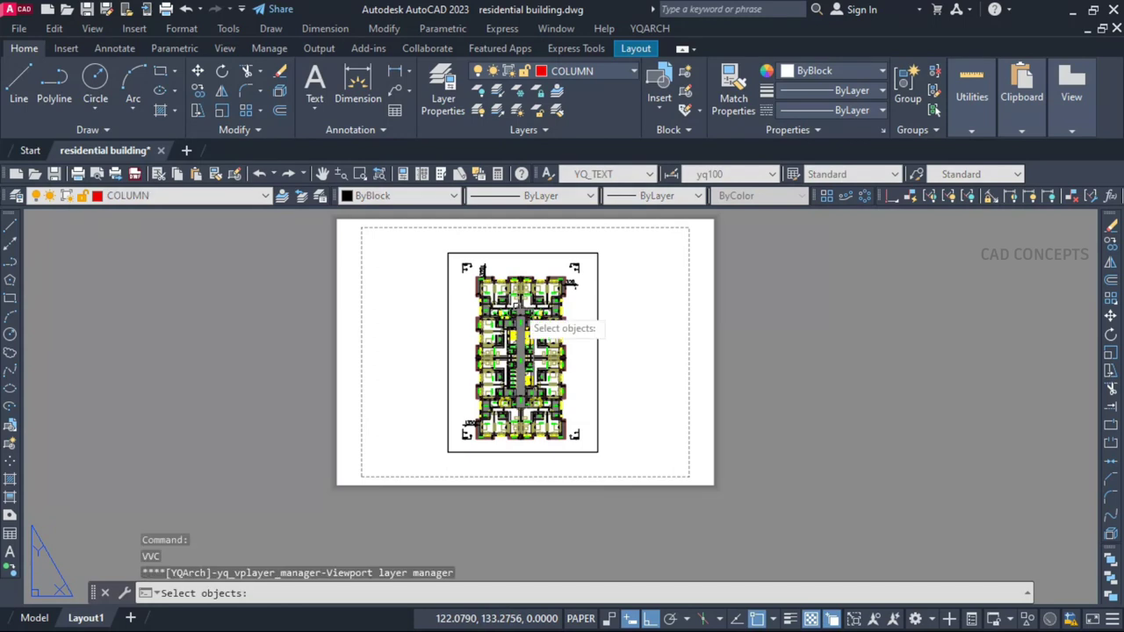
left_click(597, 295)
key("Return")
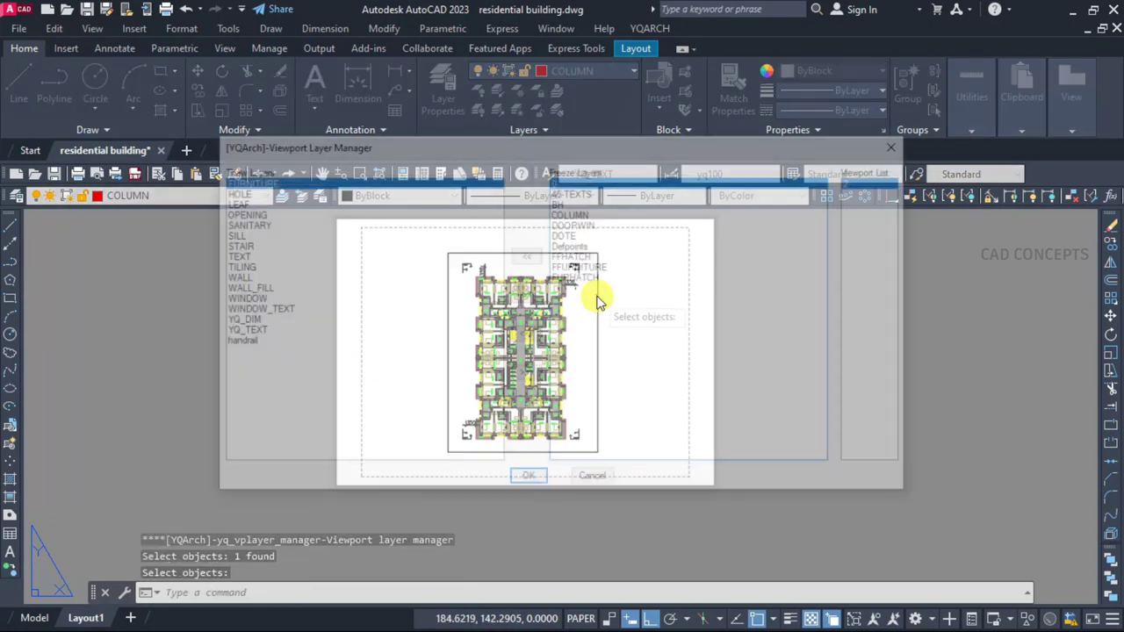
left_click(526, 374)
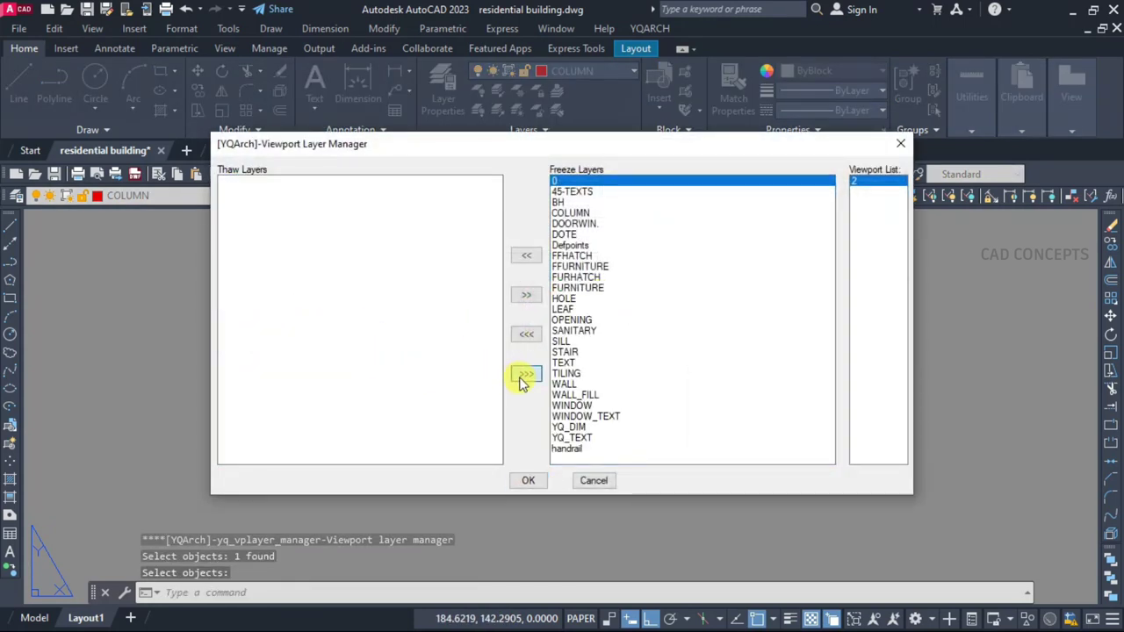
left_click(526, 335)
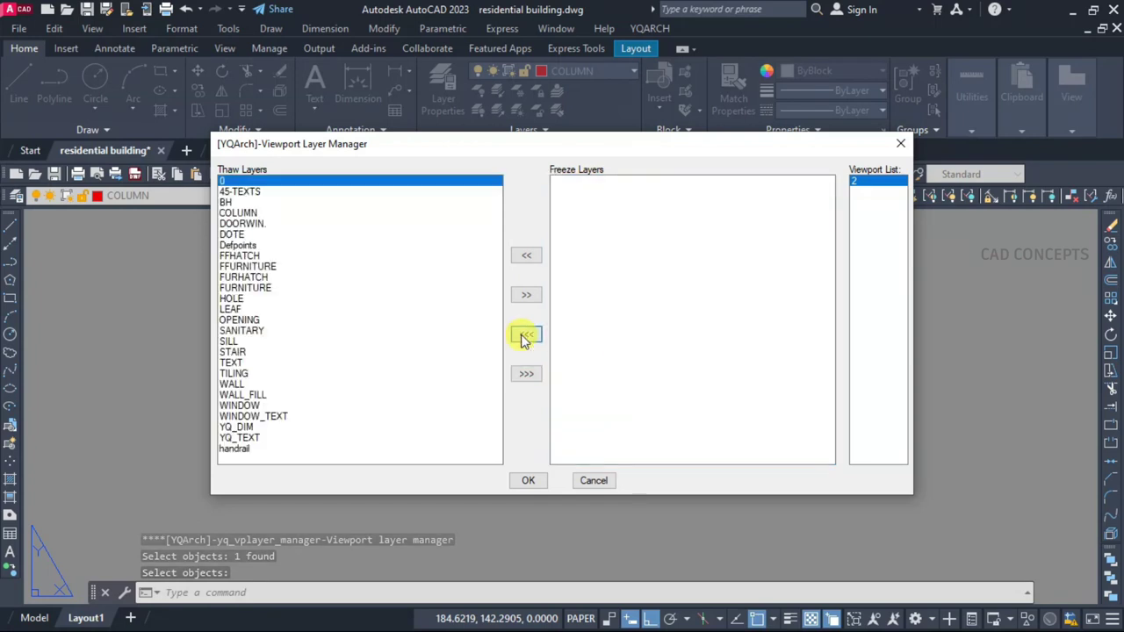
left_click(524, 375)
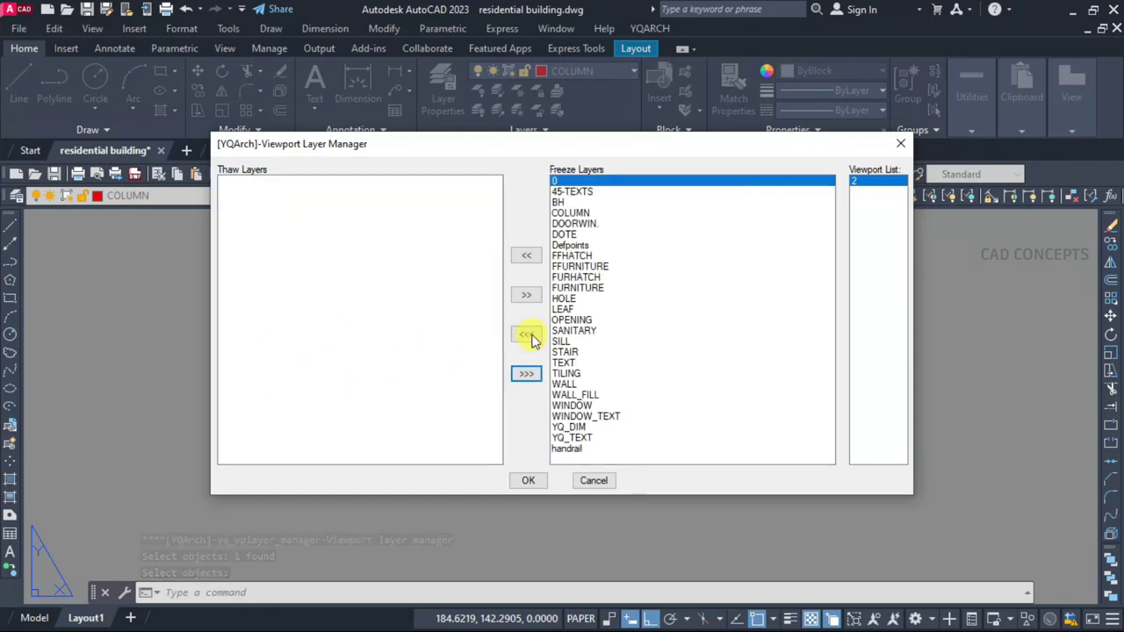
left_click(526, 336)
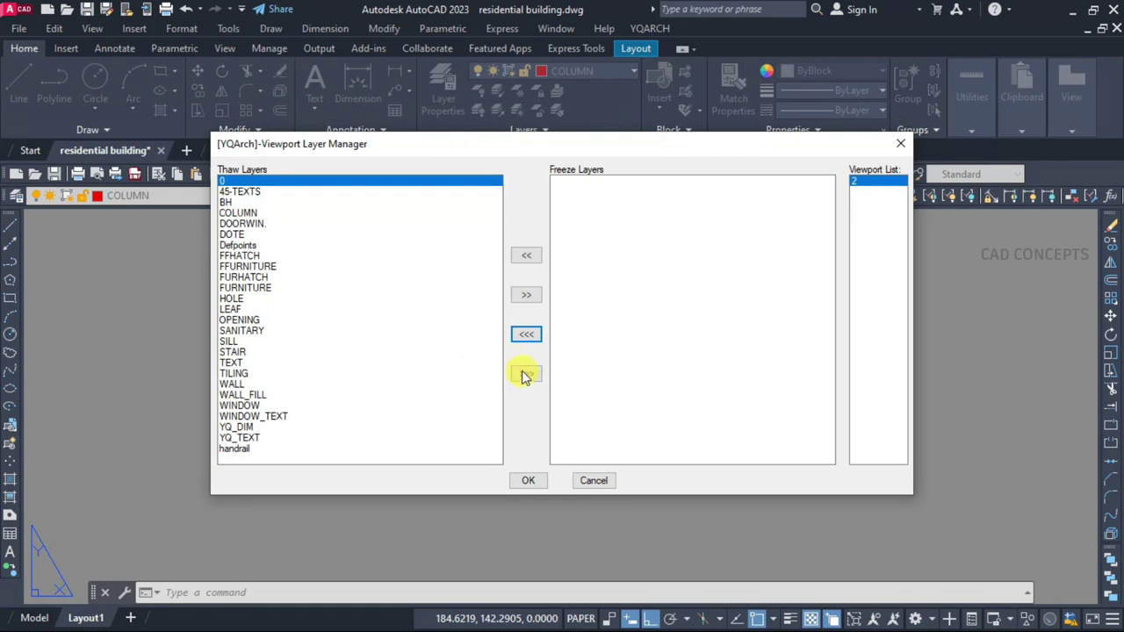
left_click(524, 376)
left_click(527, 482)
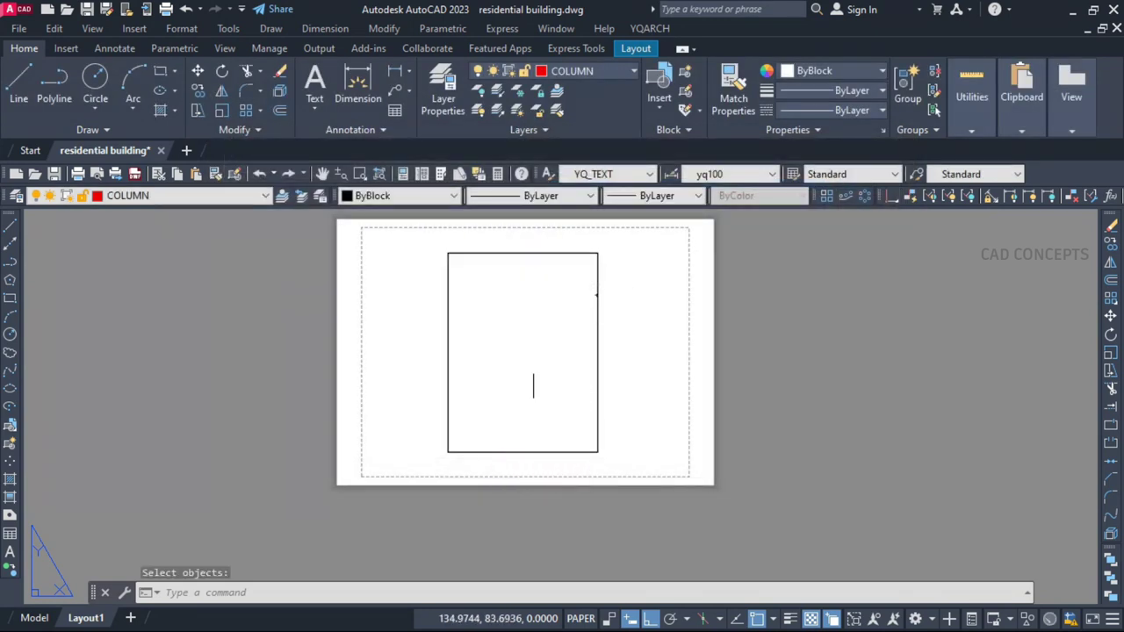
- Thaw all layers of the viewport at once with the Viewport Layer Manager
scroll(533, 387, "up", 2)
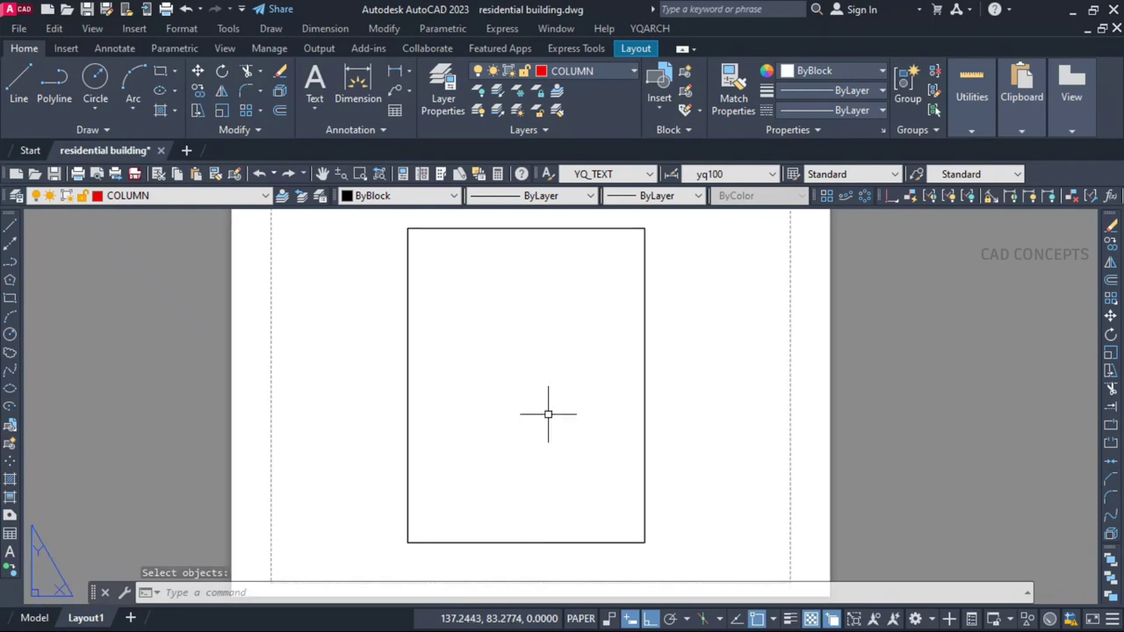
key("Return")
left_click(643, 389)
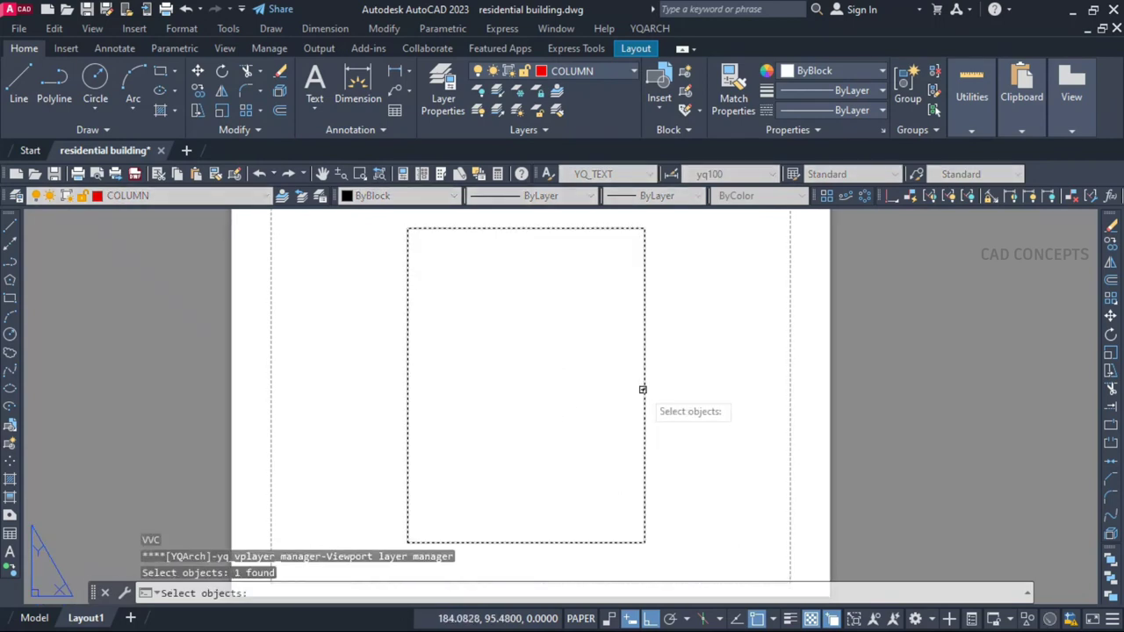
key("Return")
left_click(526, 334)
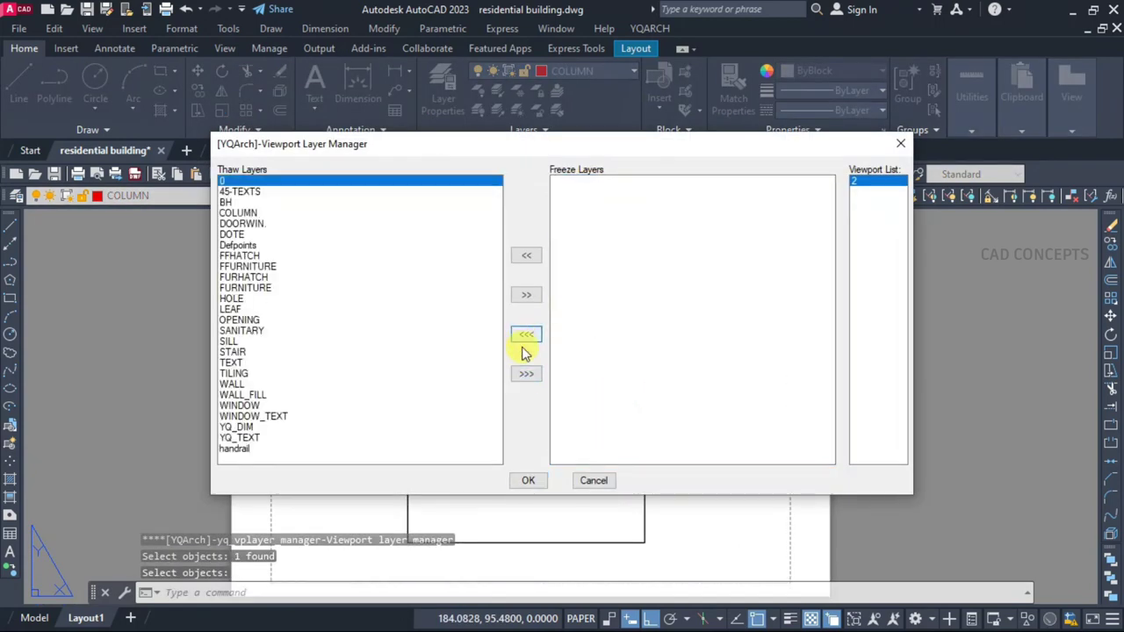
left_click(527, 481)
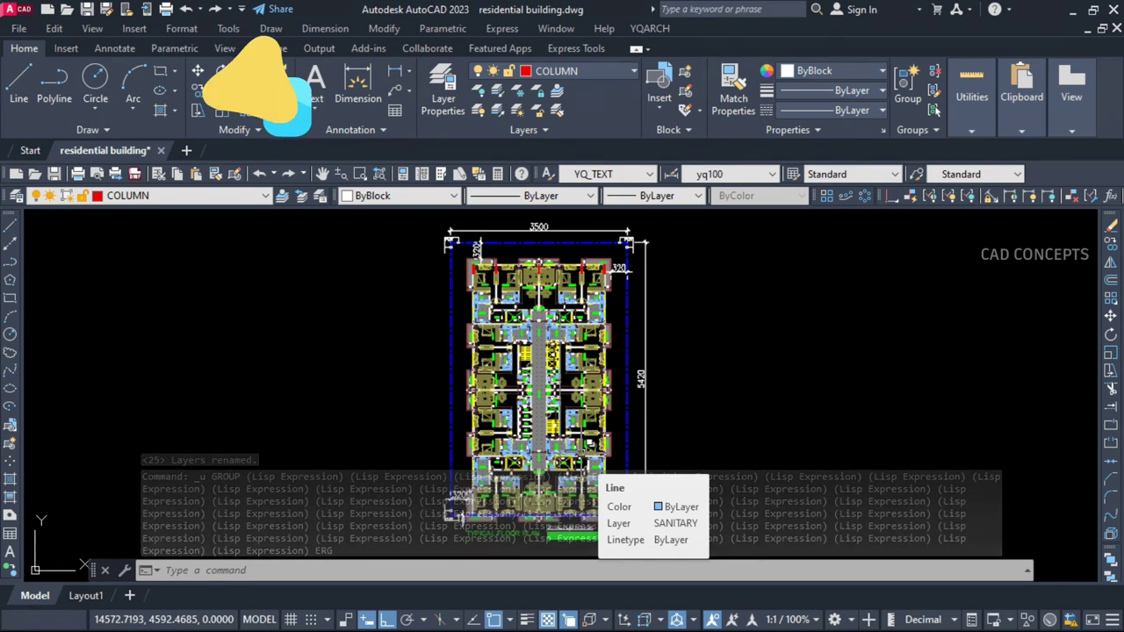
- Batch-rename all layers with serial numbers starting at 01 in front of their old names, and check the renamed list
left_click(163, 198)
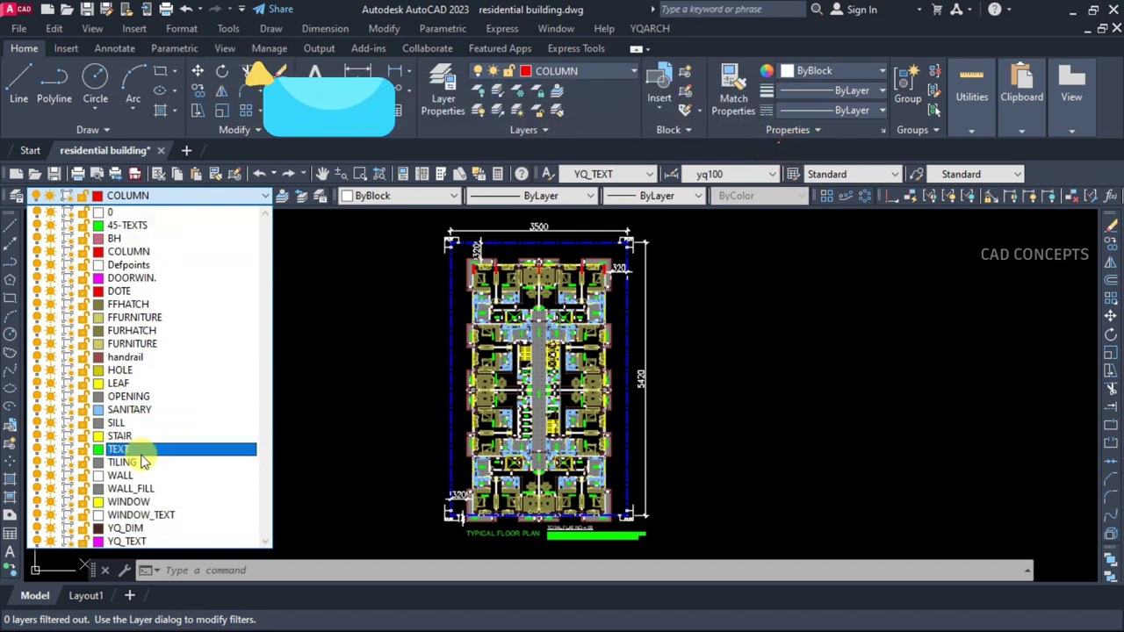
left_click(391, 335)
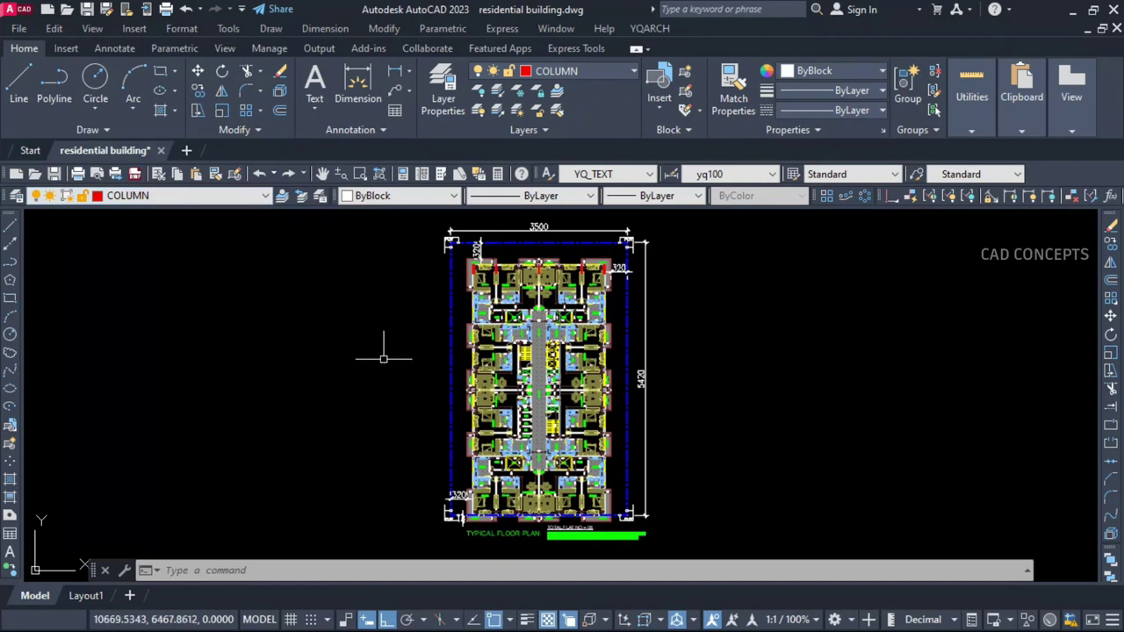
key("Return")
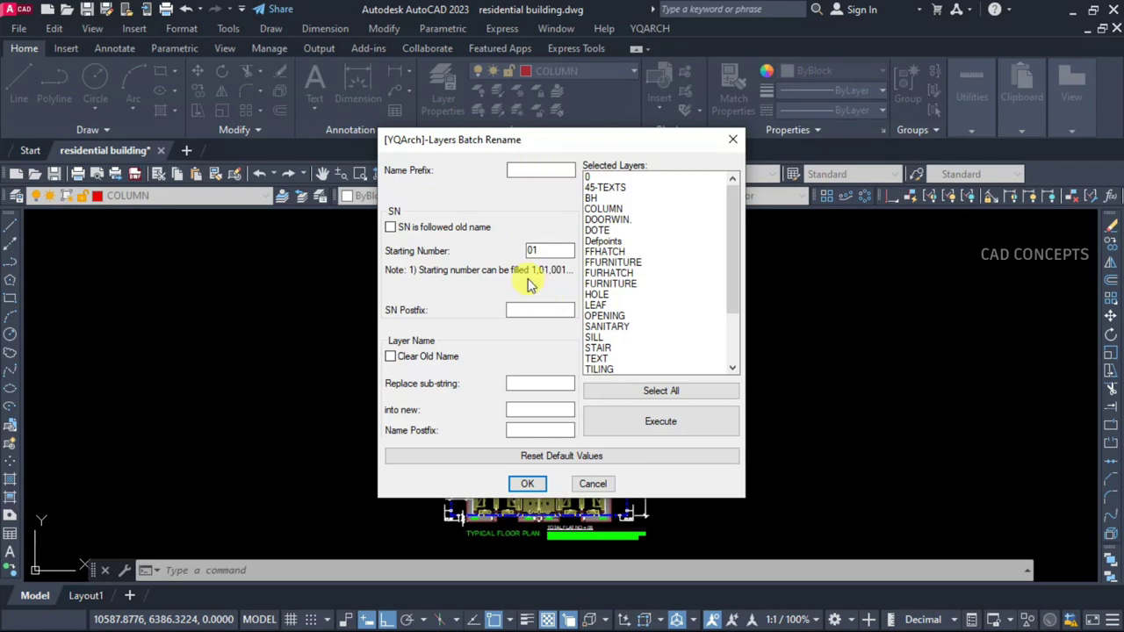
left_click(654, 391)
left_click(610, 420)
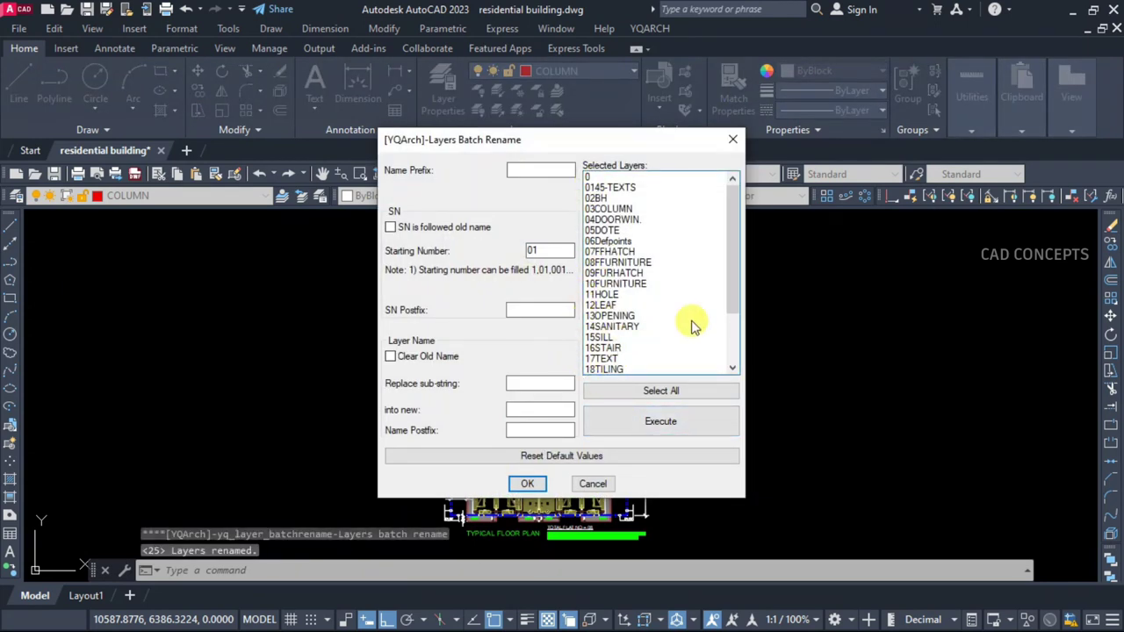
left_click_drag(733, 294, 719, 369)
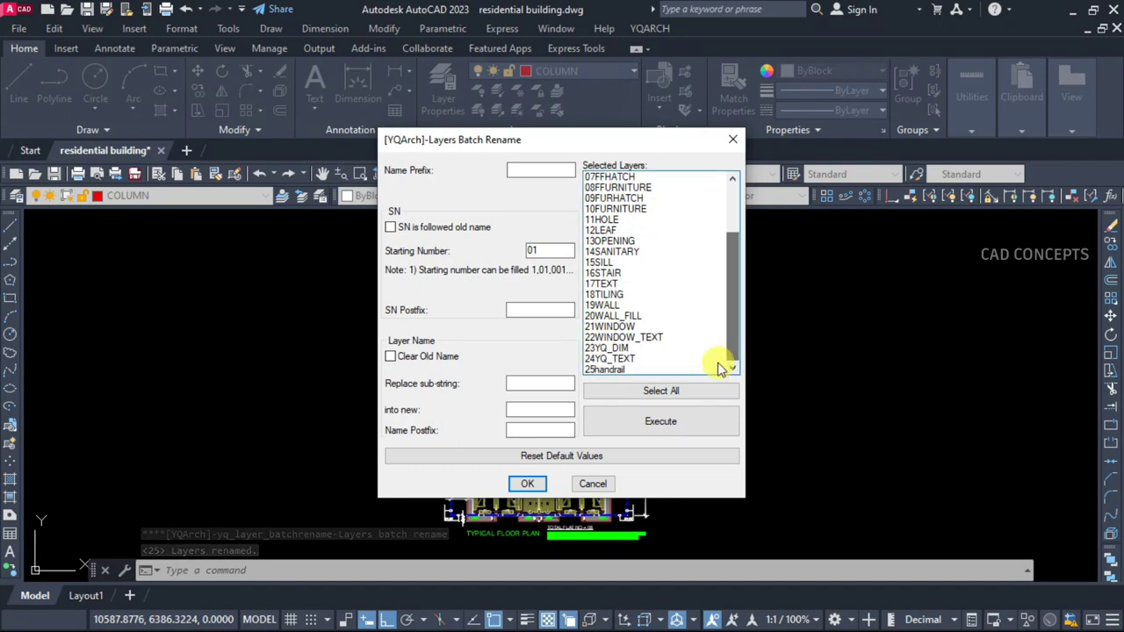
scroll(588, 274, "up", 3)
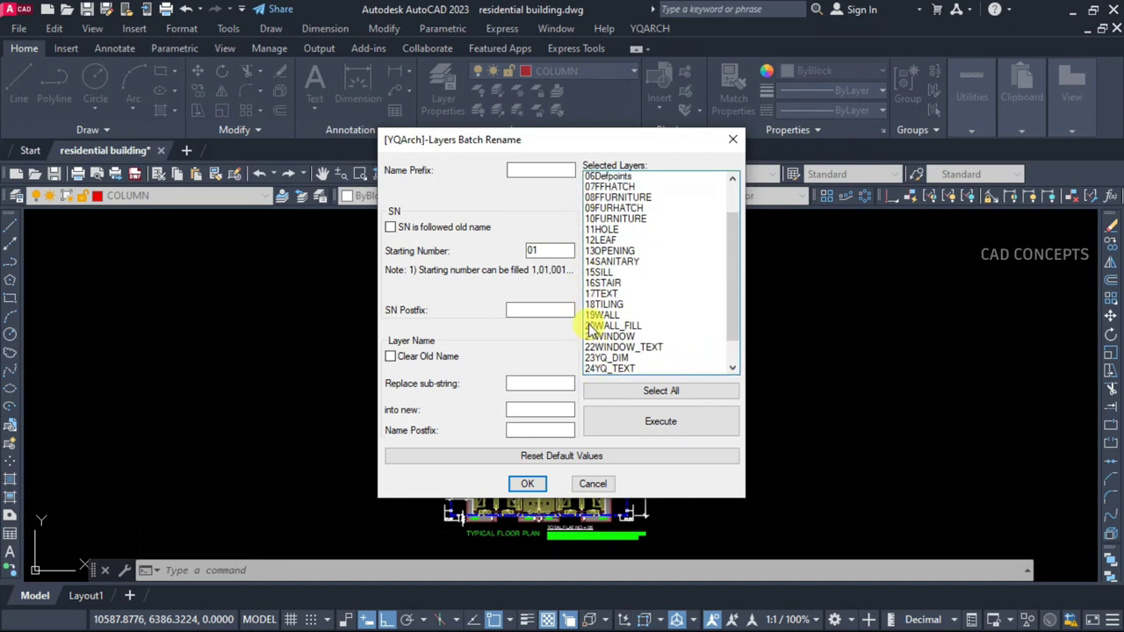
- Accept the batch layer rename and open the drawing's layer list to check the numbered names
left_click(527, 484)
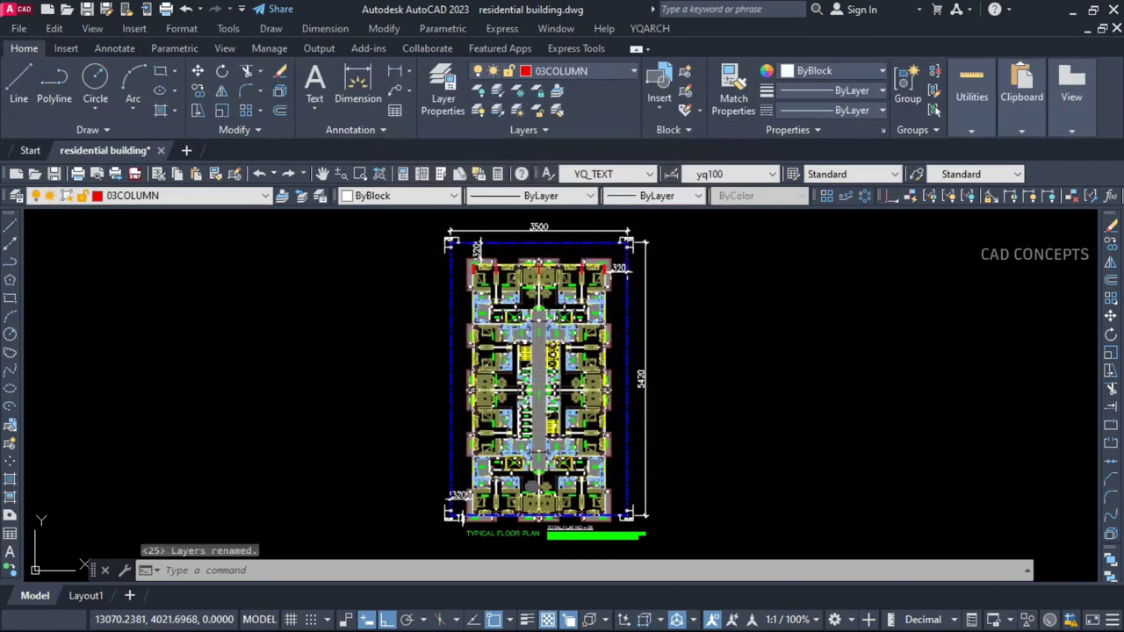
left_click(154, 195)
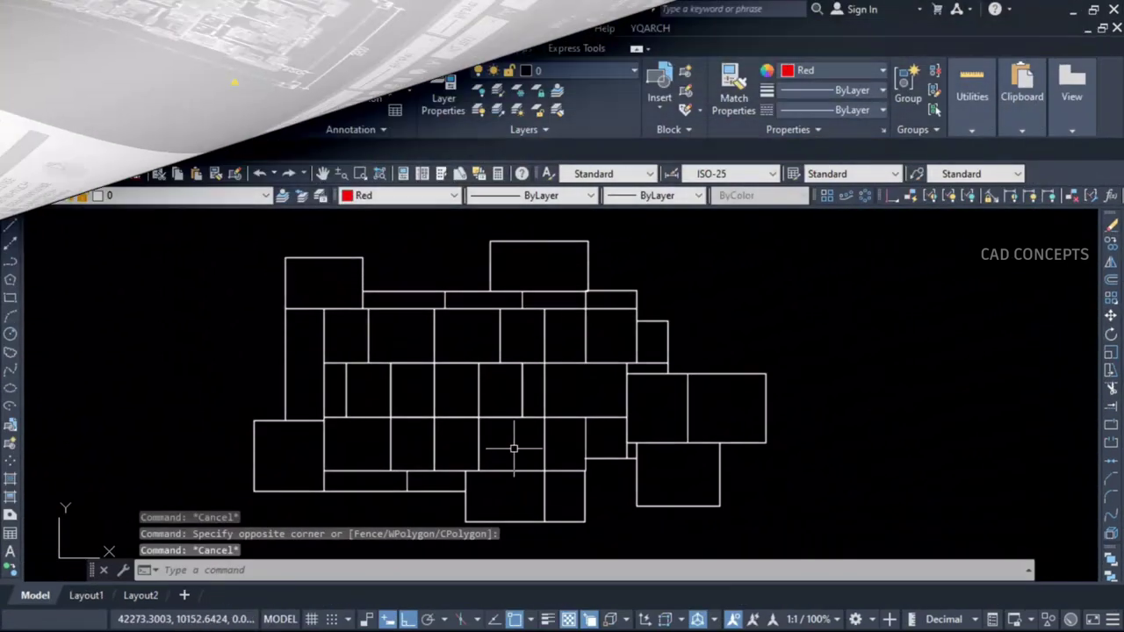
- Select the entire rectangle grid and break all its objects at their intersections with the BA command
left_click(464, 360)
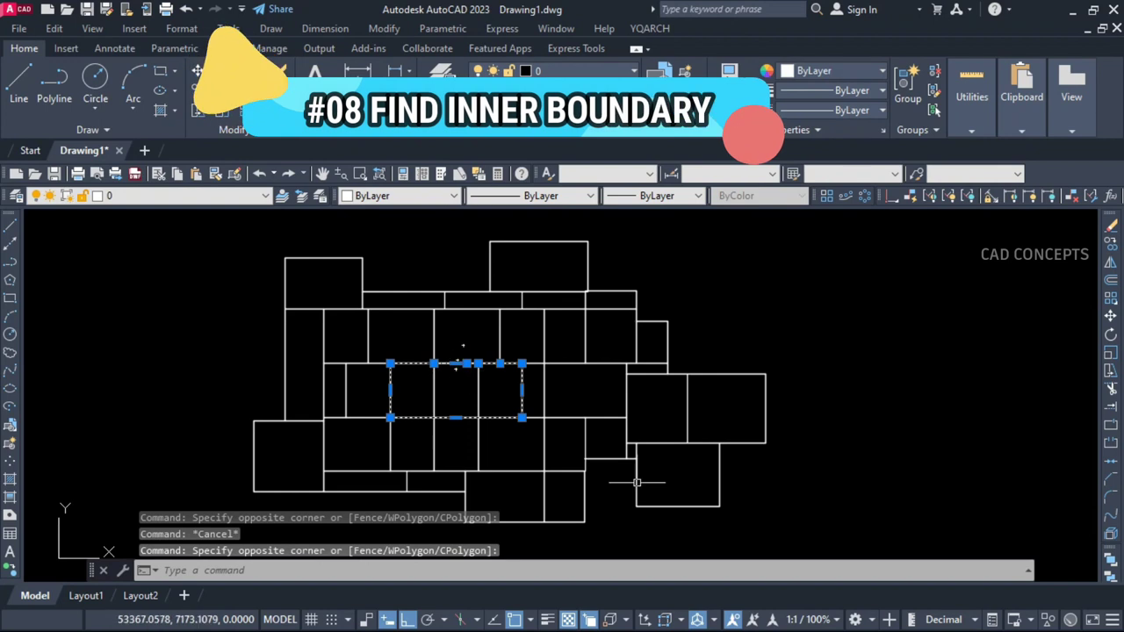
key("Escape")
left_click(776, 532)
left_click(263, 260)
type("BA")
key("Return")
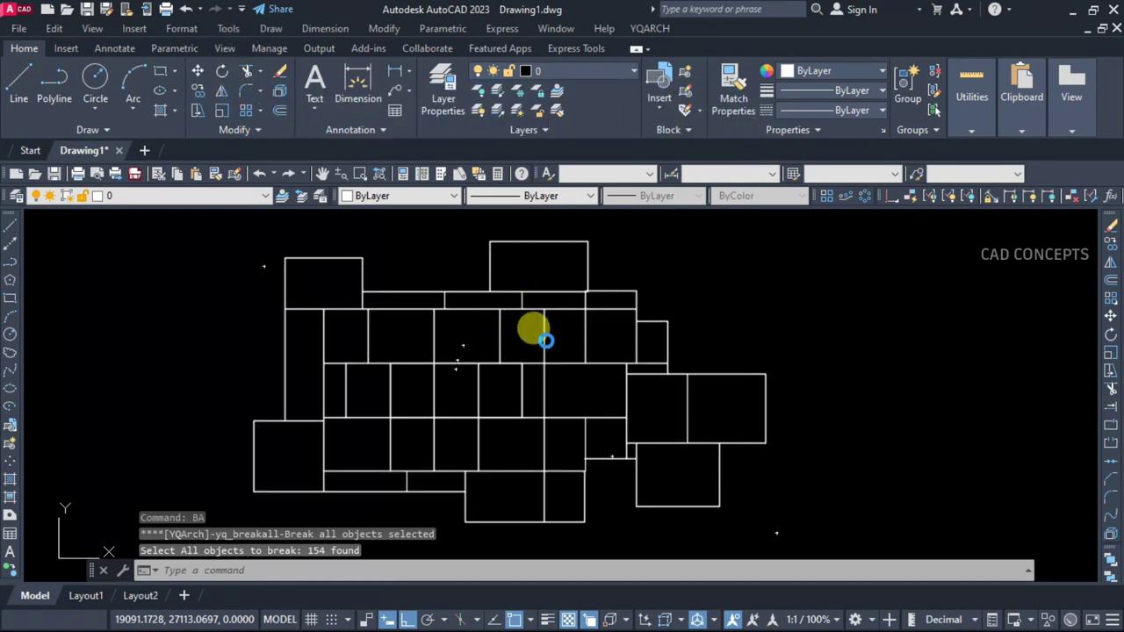
- Select individual pieces of the grid one after another to examine where the lines are broken
left_click(564, 379)
left_click(527, 390)
key("Escape")
left_click(477, 412)
key("Escape")
left_click(401, 439)
left_click(376, 446)
key("Escape")
left_click(363, 401)
left_click(373, 412)
key("Escape")
left_click(409, 334)
left_click(396, 384)
key("Escape")
left_click(384, 301)
left_click(388, 323)
key("Escape")
key("Escape")
key("Escape")
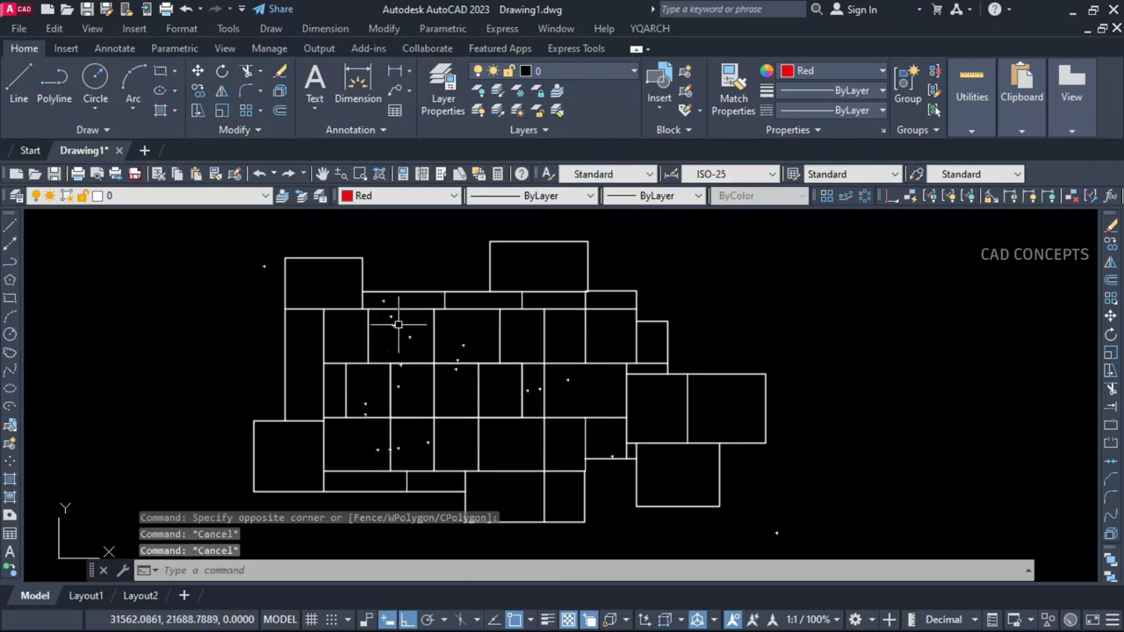
- Find the inner contours of the whole broken grid with the NLK command
scroll(398, 324, "up", 2)
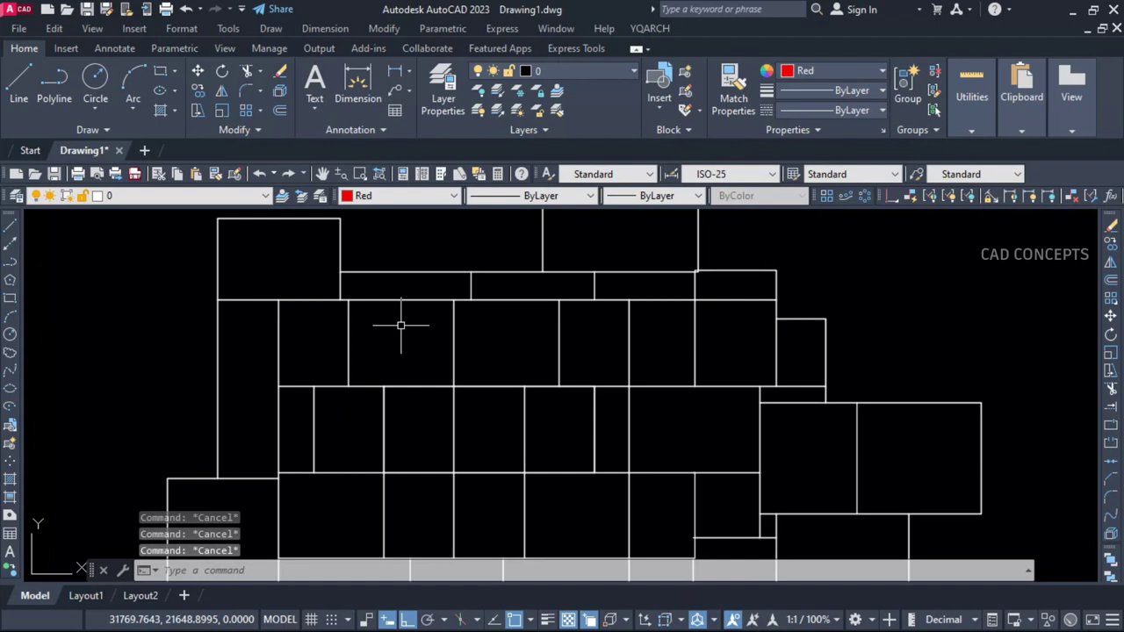
scroll(401, 325, "down", 2)
type("NLK")
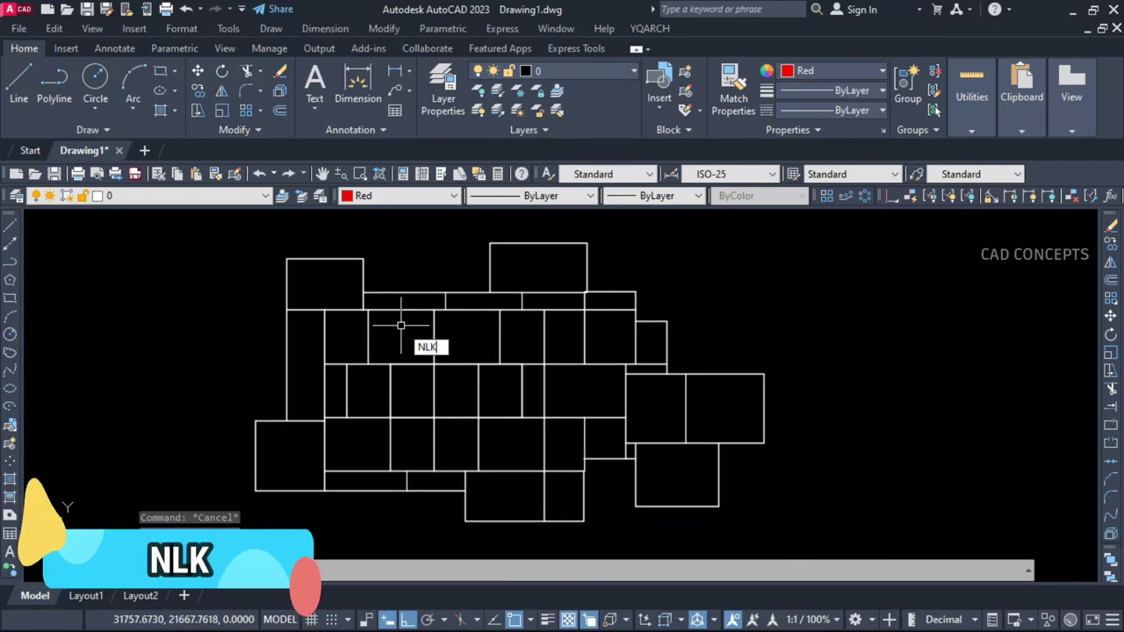
key("Return")
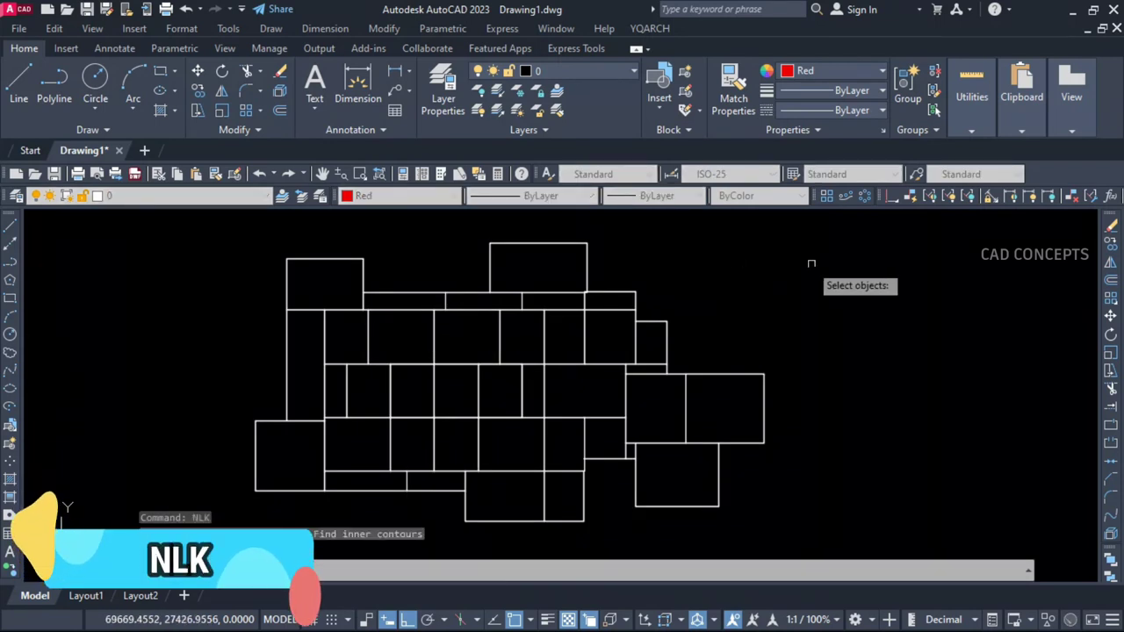
left_click(852, 233)
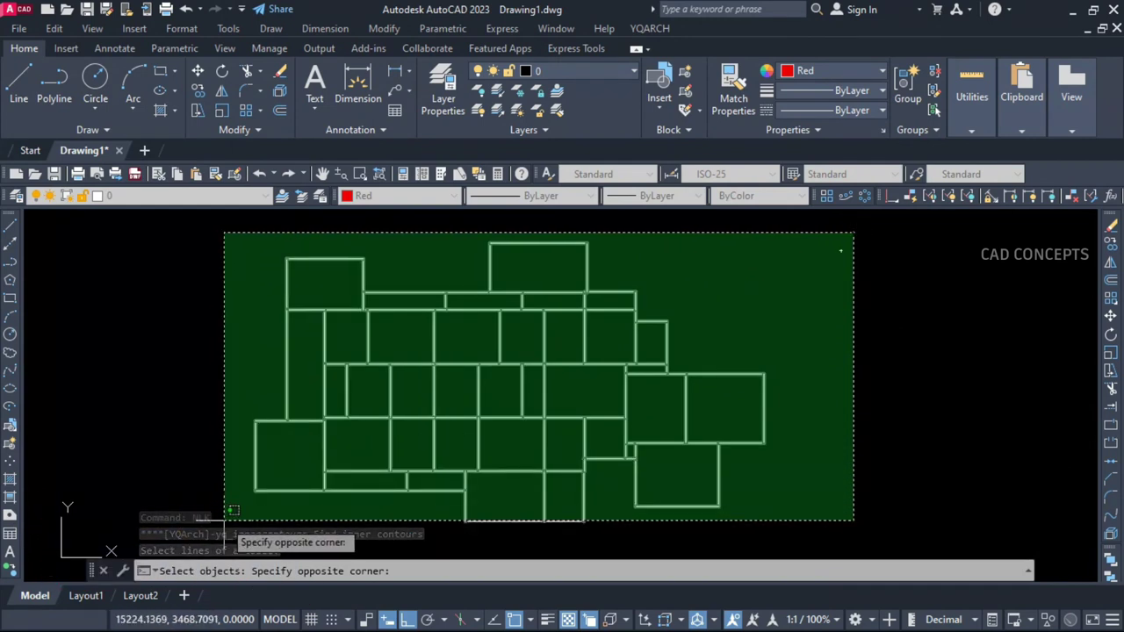
left_click(230, 515)
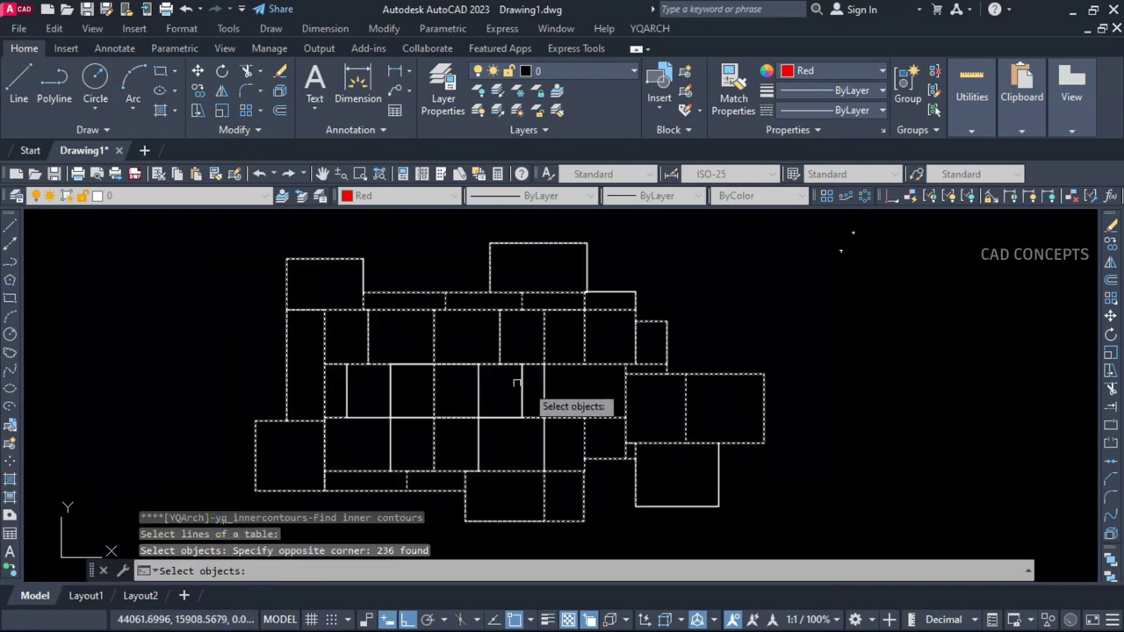
right_click(458, 402)
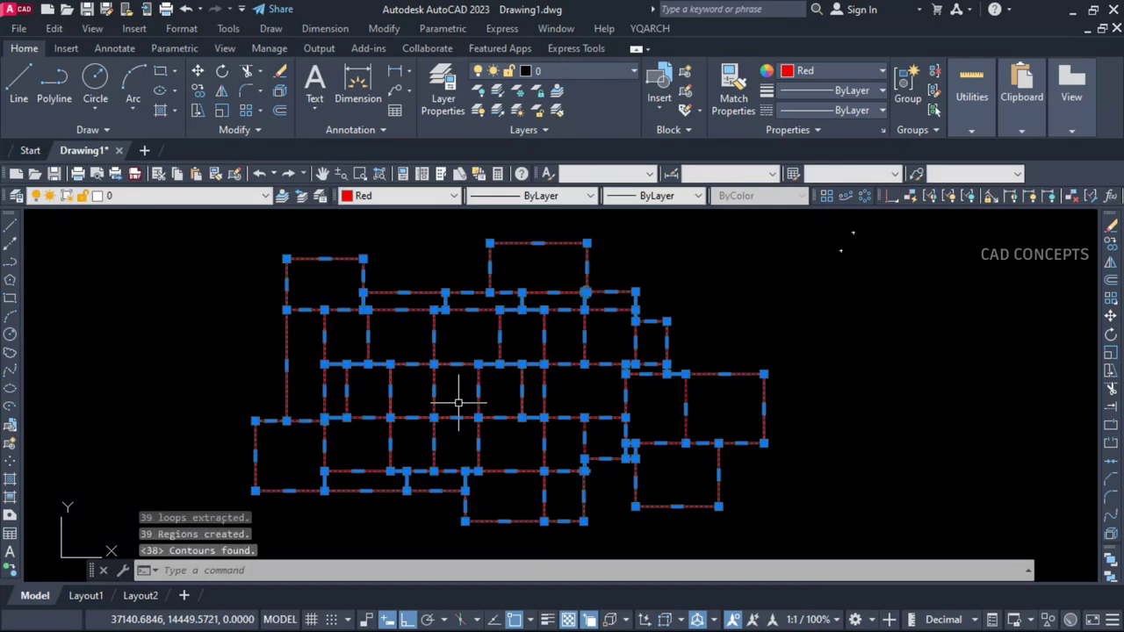
- Move the extracted contours about 51808 units horizontally to the right, clear of the original grid
scroll(150, 364, "down", 4)
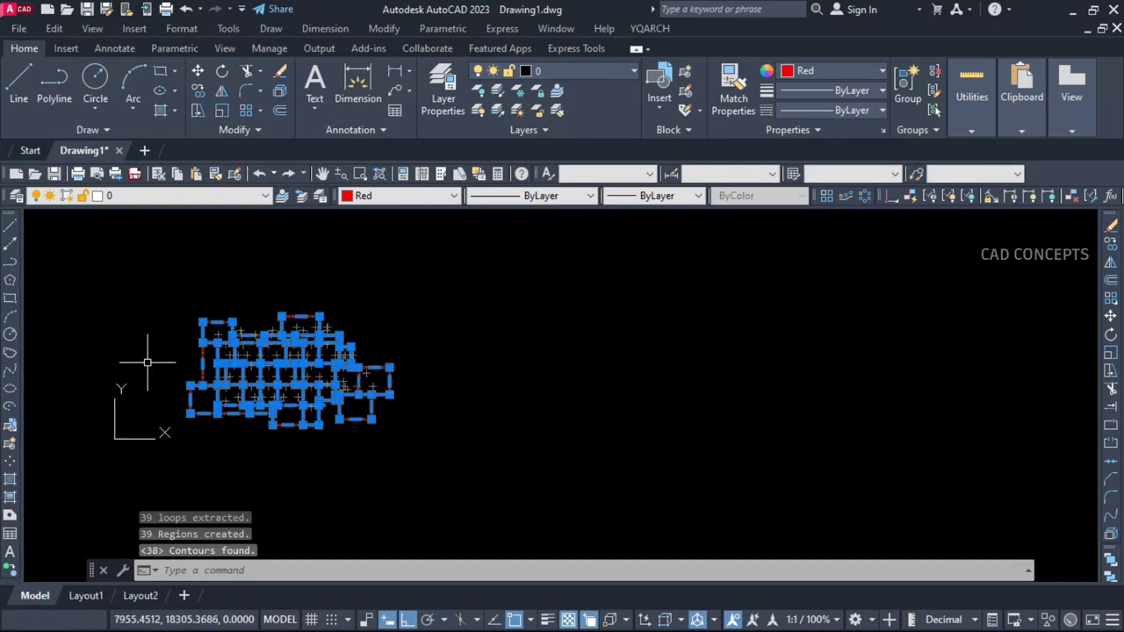
scroll(212, 453, "up", 2)
type("m")
key("Return")
left_click(249, 459)
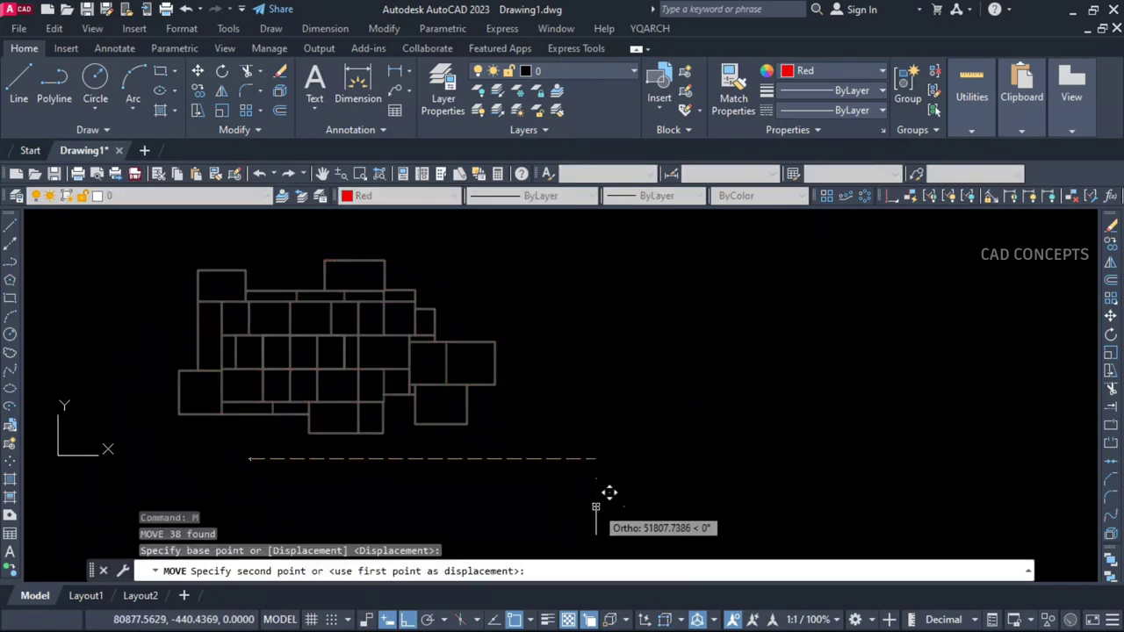
left_click(596, 507)
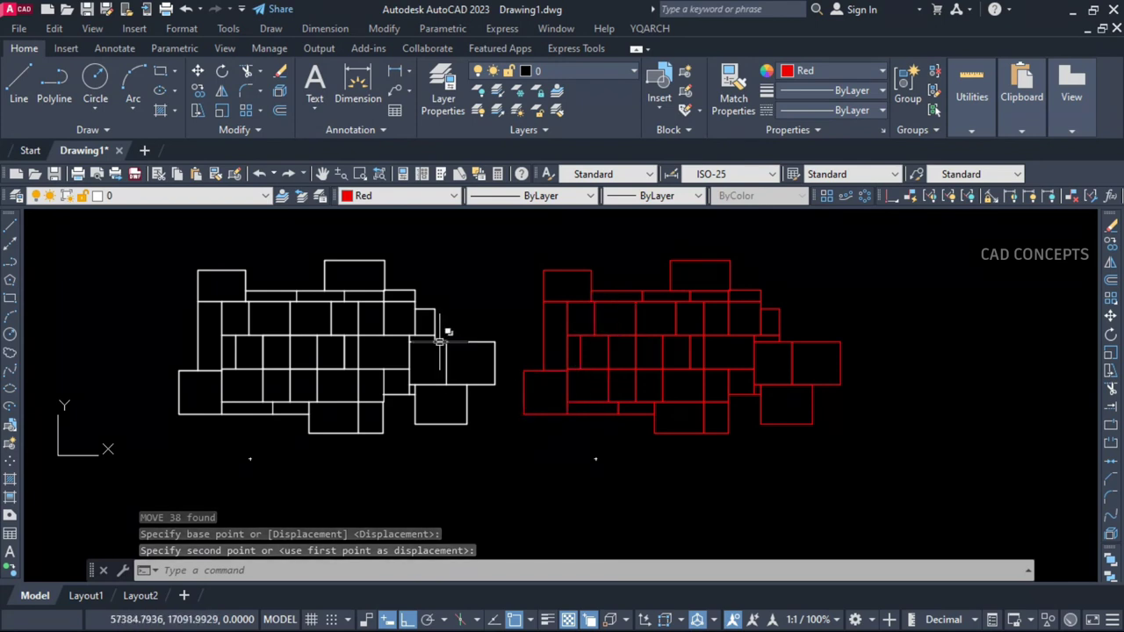
- Compare the white grid with the red contours by selecting segments and closed outlines in both
scroll(535, 321, "up", 2)
mouse_move(535, 319)
middle_mouse_down()
mouse_move(562, 341)
mouse_move(610, 349)
middle_mouse_up()
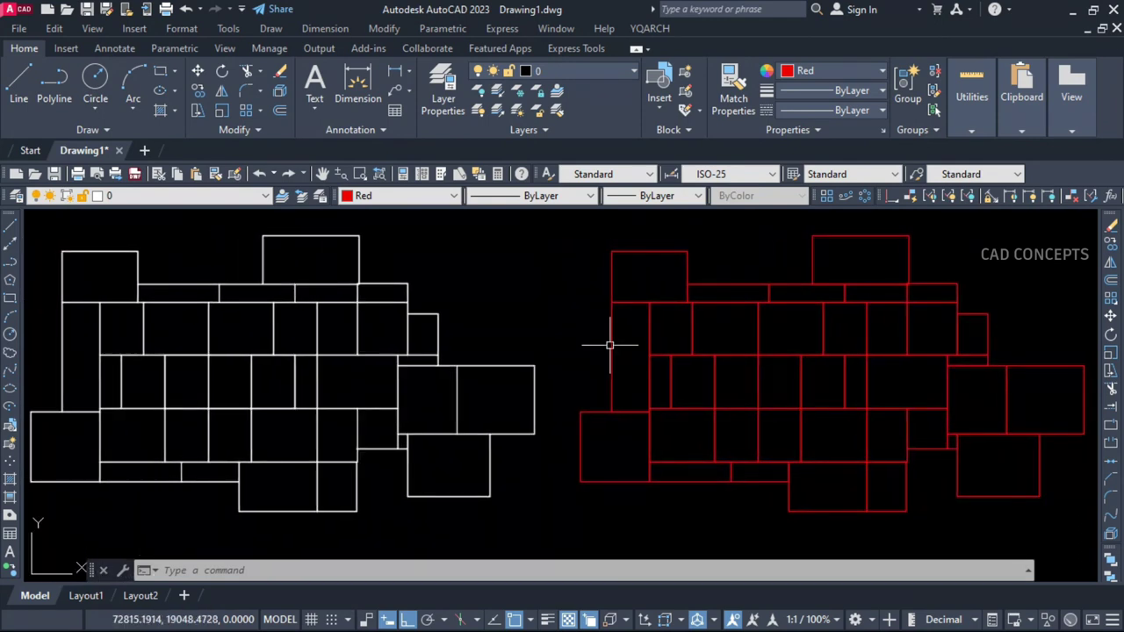
left_click_drag(640, 373, 591, 372)
key("Escape")
left_click(650, 307)
key("Escape")
left_click(407, 332)
left_click(375, 328)
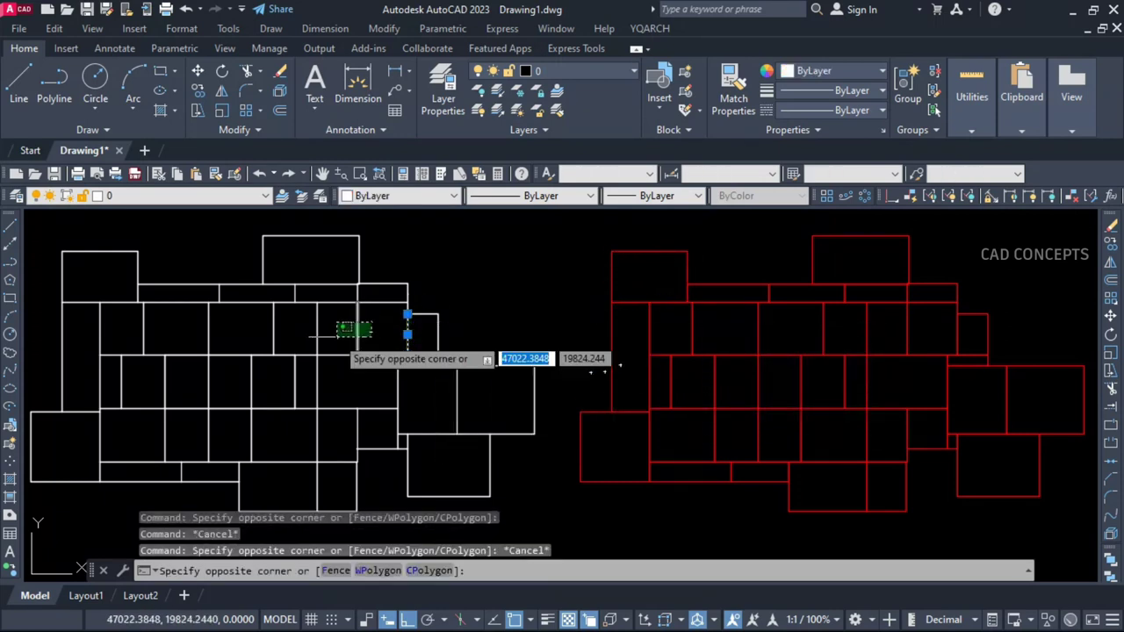
left_click(612, 340)
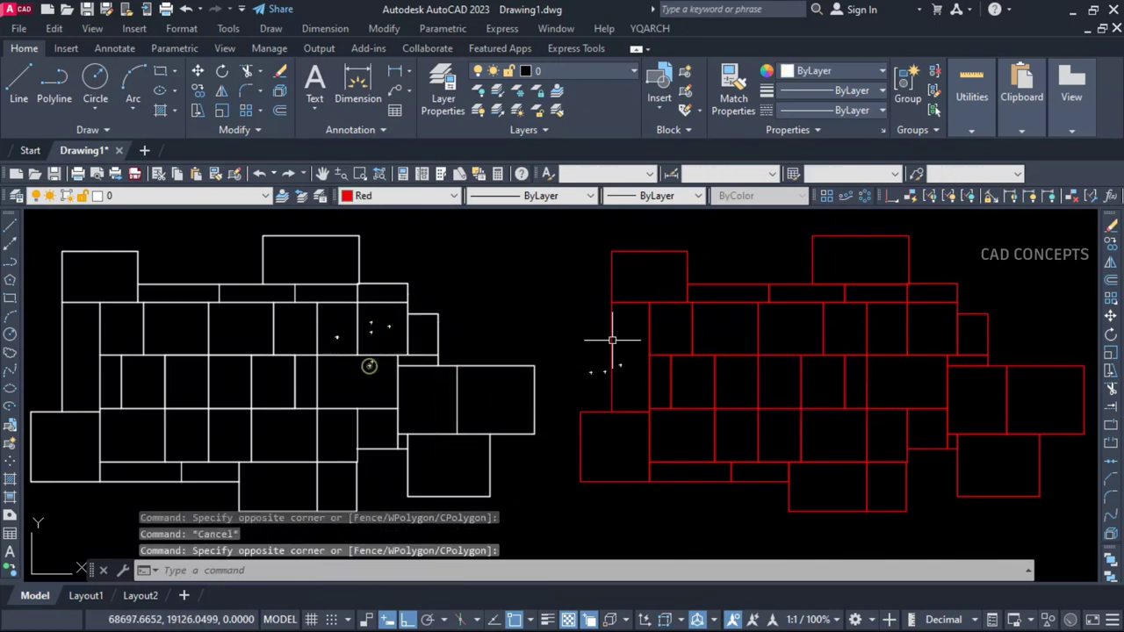
key("Escape")
left_click(956, 321)
key("Escape")
left_click(878, 352)
key("Escape")
left_click(632, 414)
key("Escape")
left_click(63, 363)
key("Escape")
left_click(611, 337)
key("Escape")
left_click(577, 414)
key("Escape")
left_click(662, 461)
key("Escape")
left_click(720, 425)
left_click(703, 433)
key("Escape")
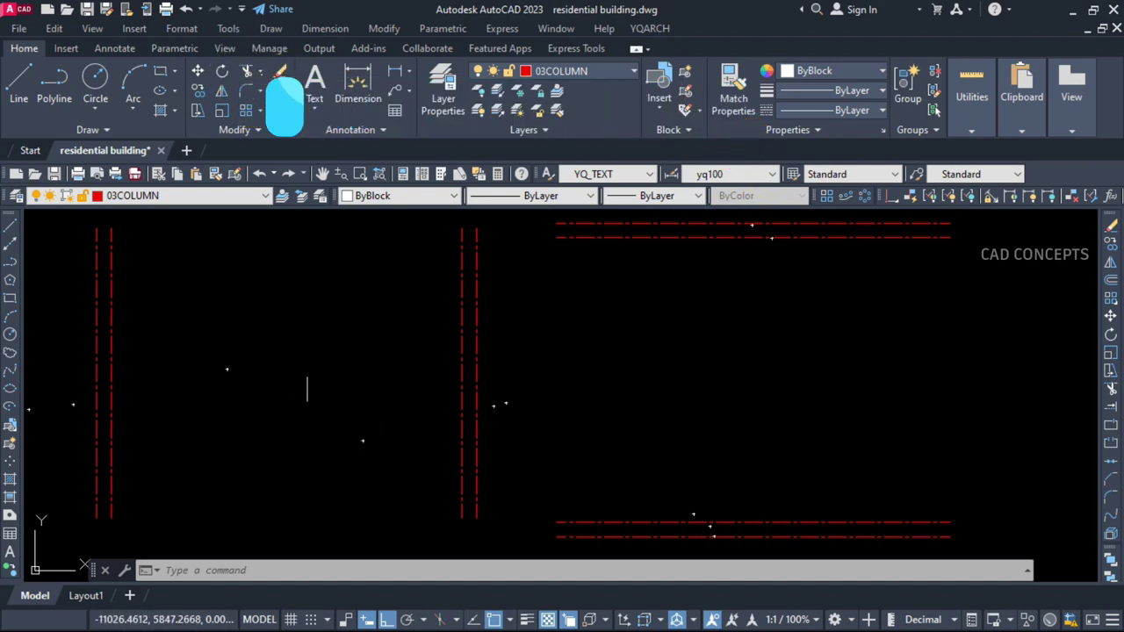
- Run XDO with an offset distance picked between two points and offset the leftmost vertical double line to the right
type("O")
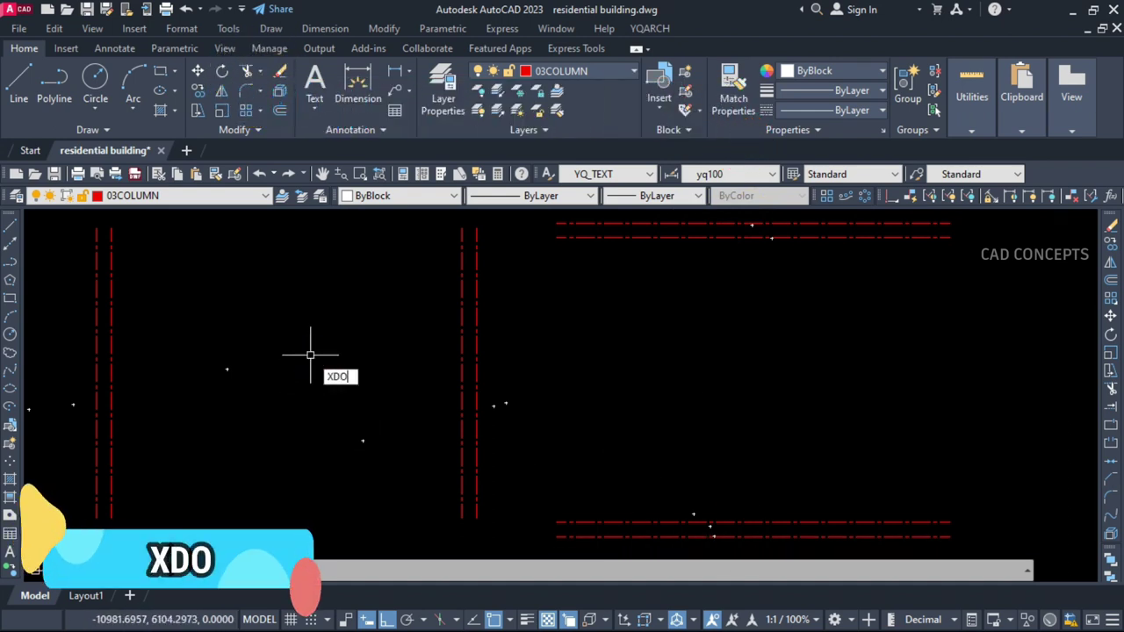
key("Return")
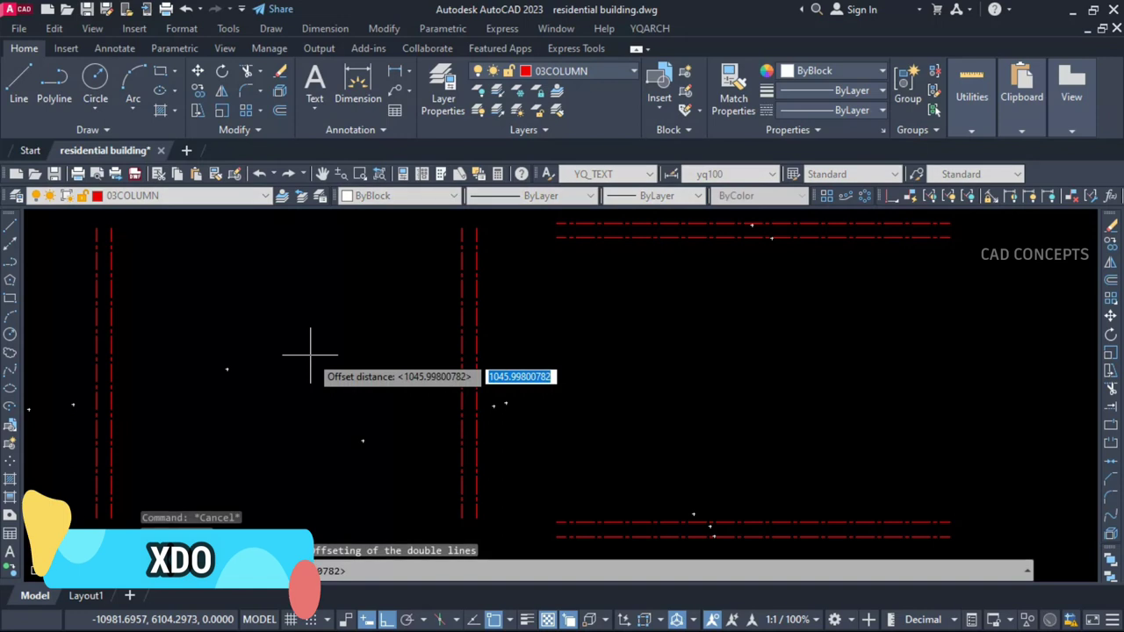
left_click(111, 362)
left_click(171, 363)
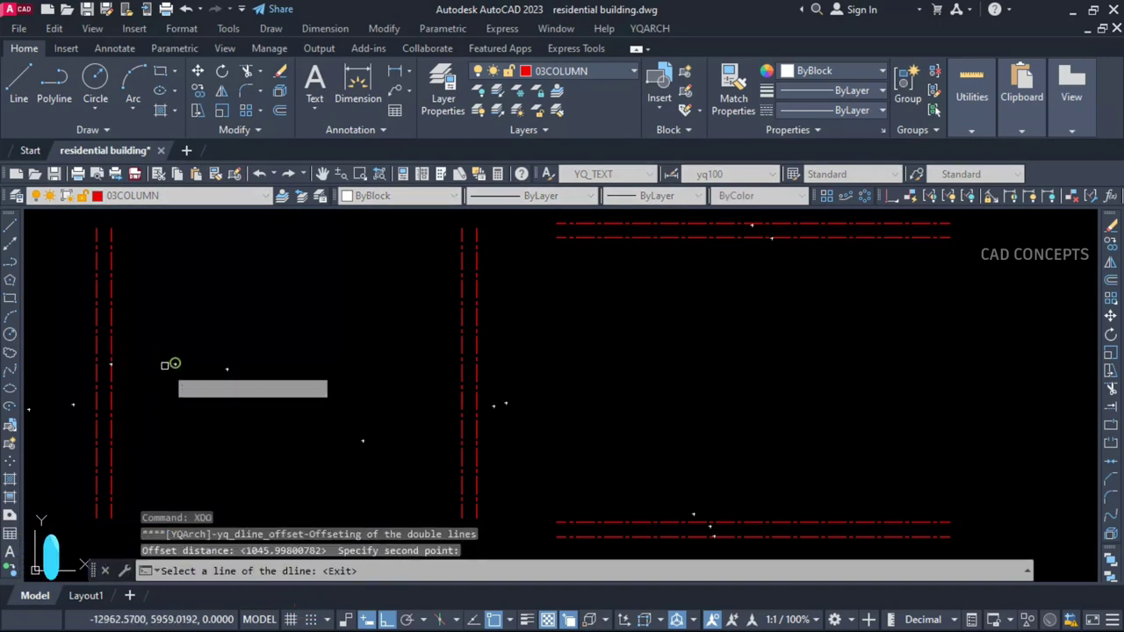
left_click(112, 380)
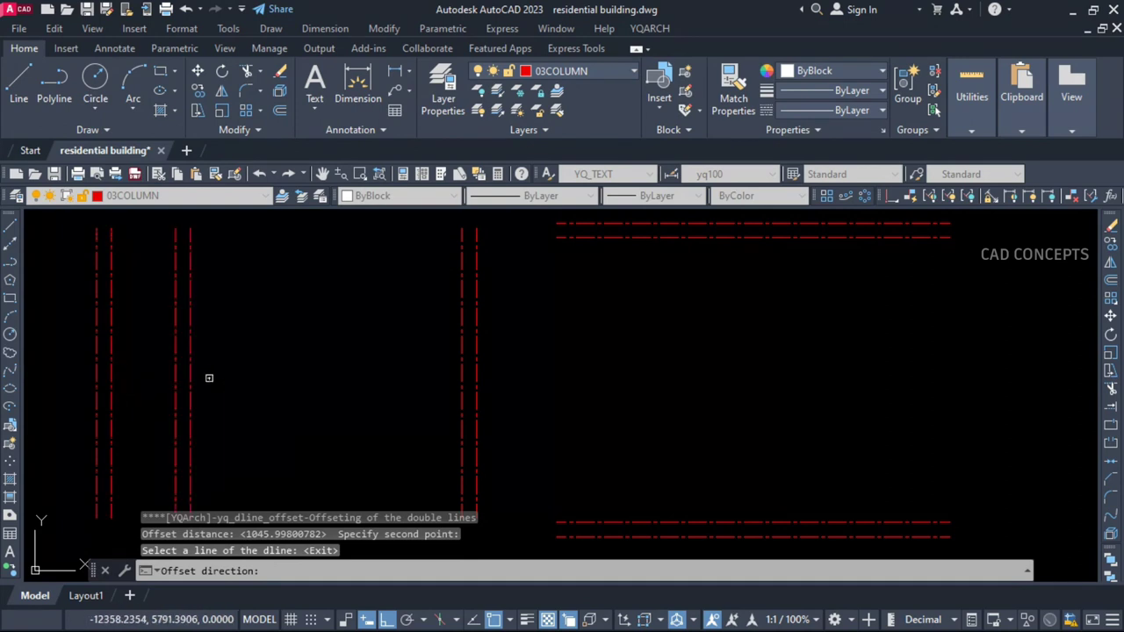
left_click(209, 377)
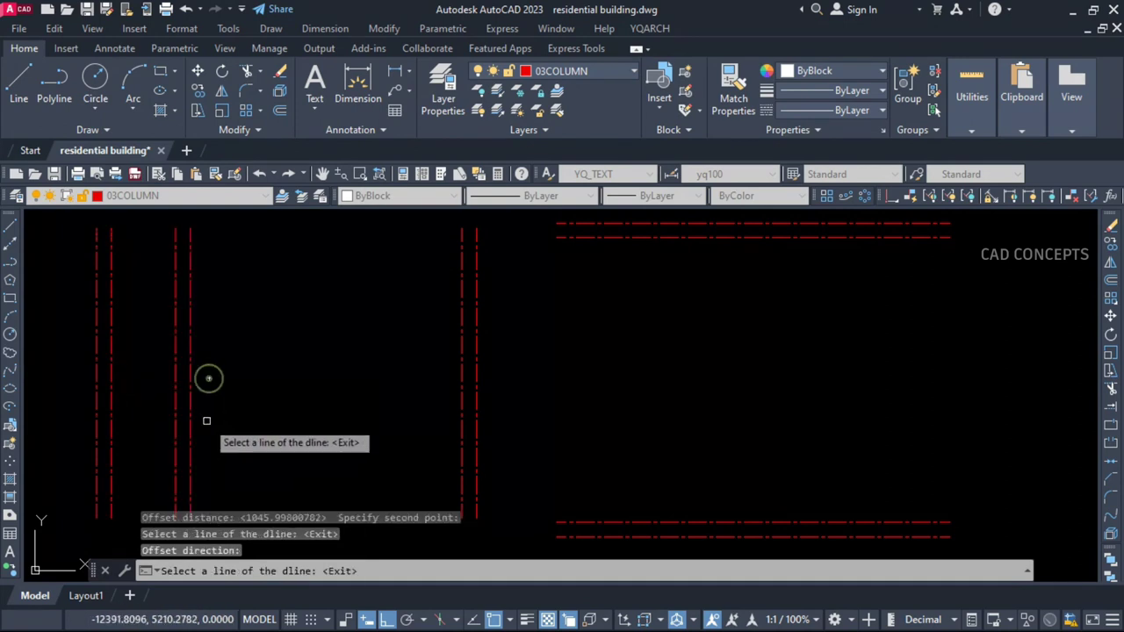
- Offset the right vertical double line to the left, and the upper and lower horizontal double lines toward each other
left_click(460, 365)
left_click(390, 372)
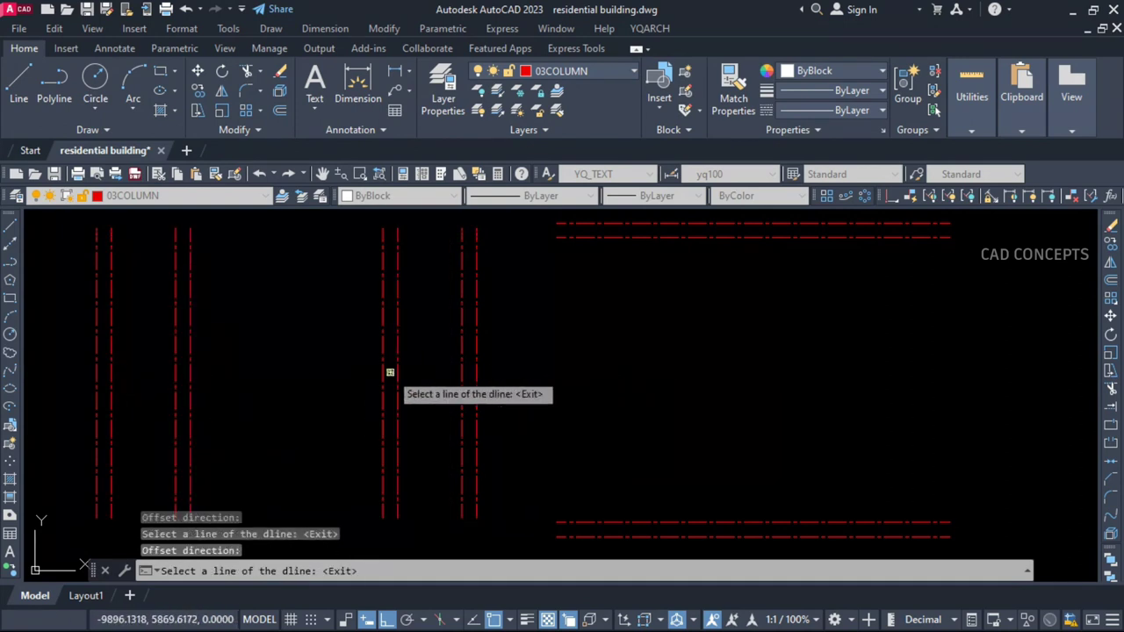
left_click(622, 238)
left_click(622, 325)
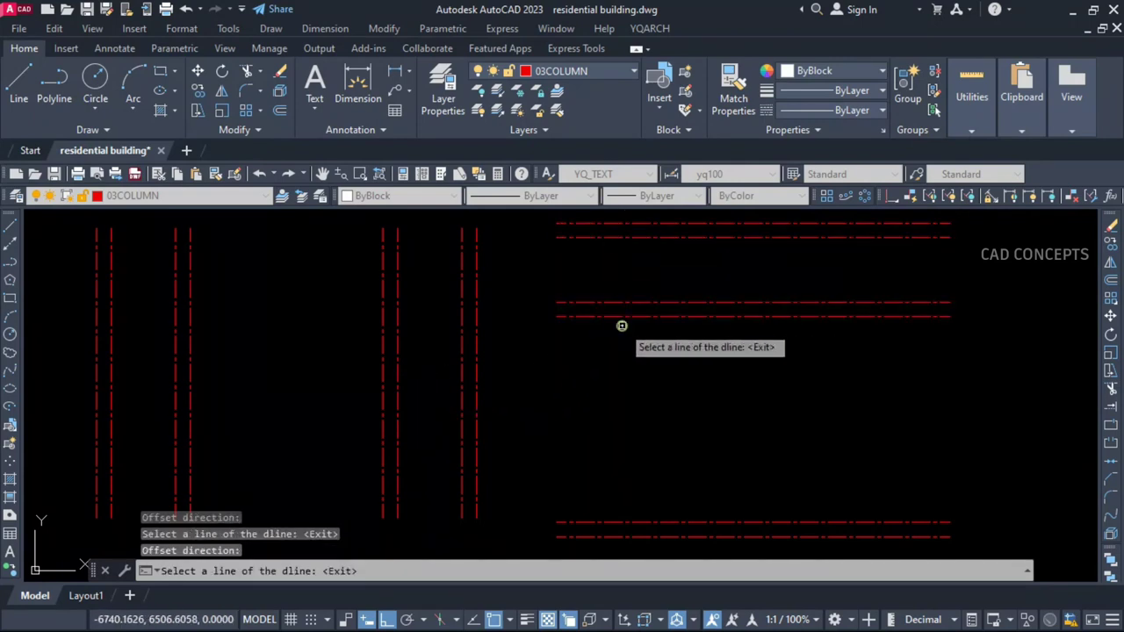
left_click(602, 523)
left_click(602, 461)
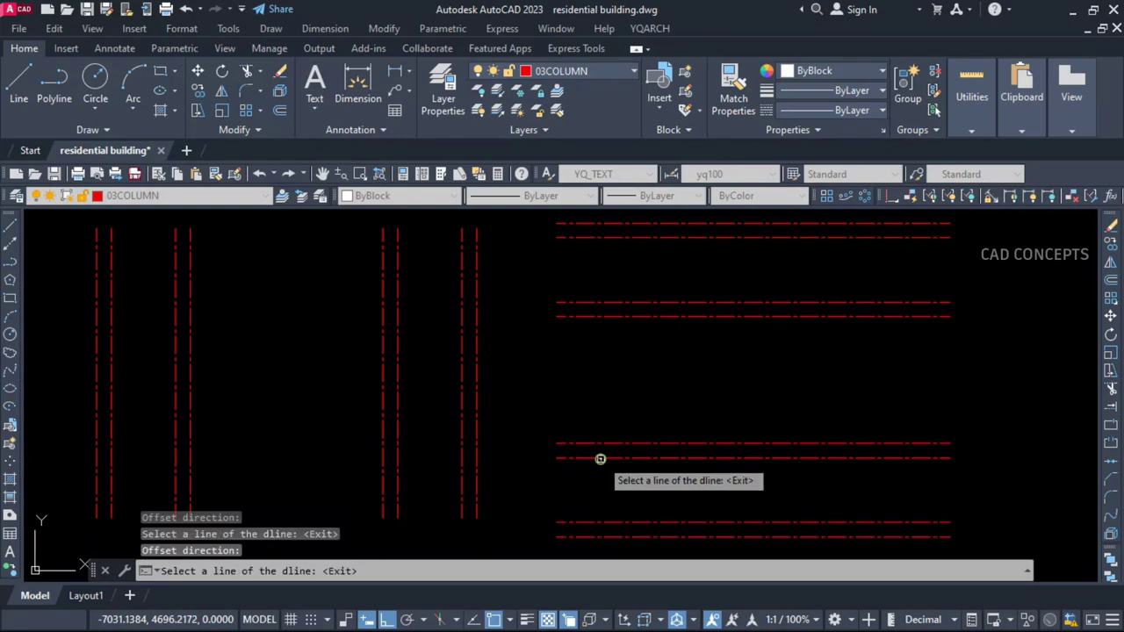
- Offset the inner lower horizontal double line upward and the rightmost vertical double line to the right
left_click(612, 443)
left_click(611, 391)
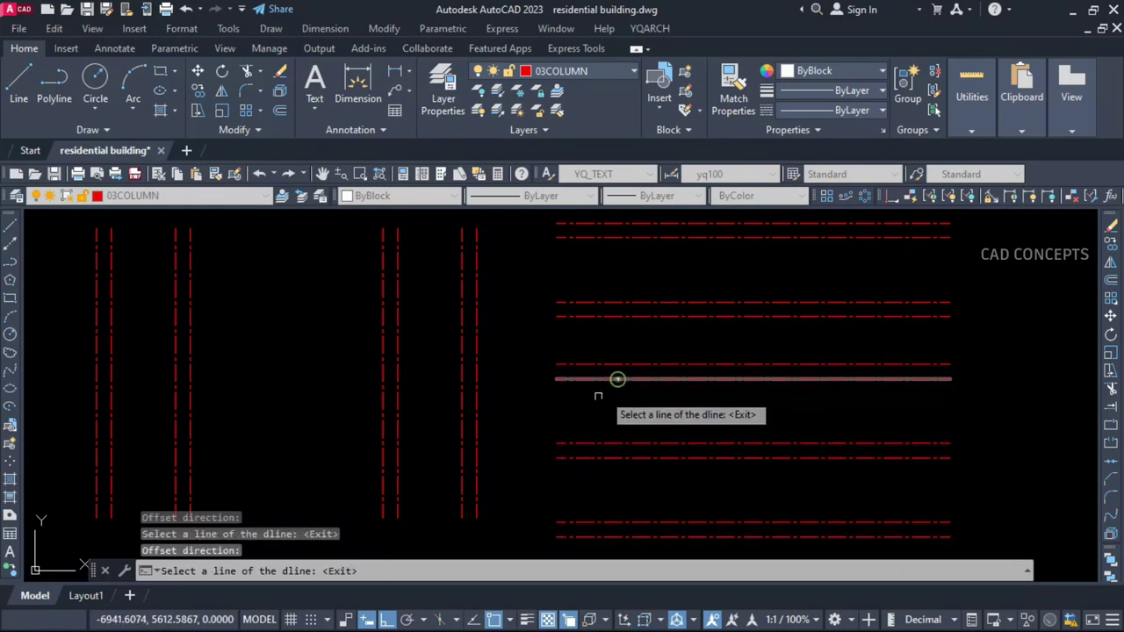
left_click(476, 403)
left_click(517, 401)
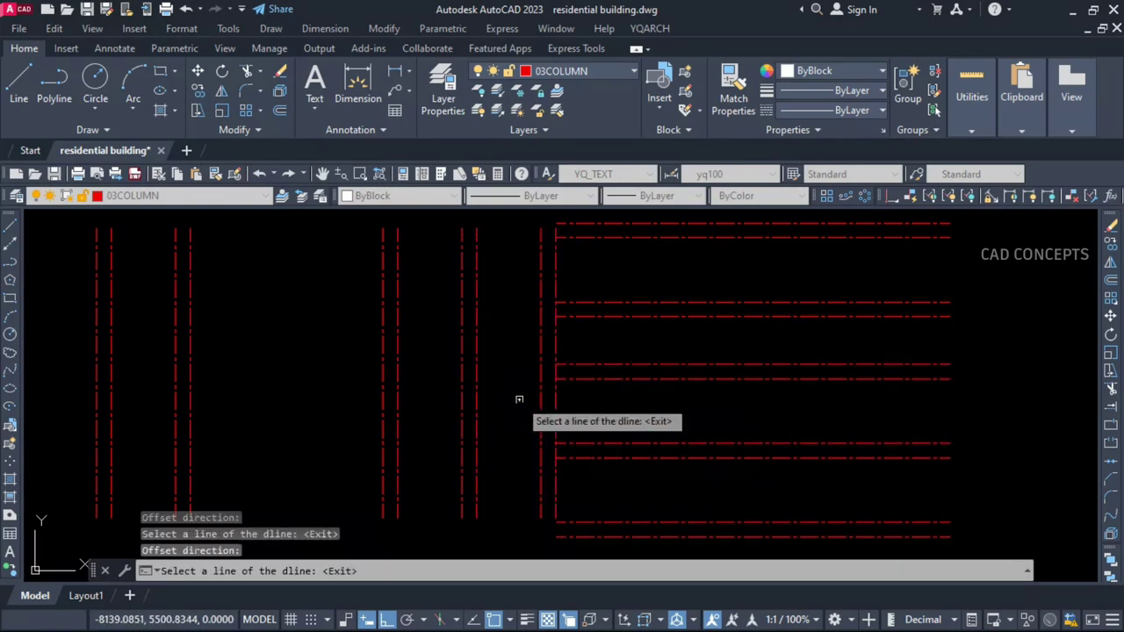
- Offset further copies of the vertical double lines to the left and of the lowest horizontal double line downward
left_click(397, 410)
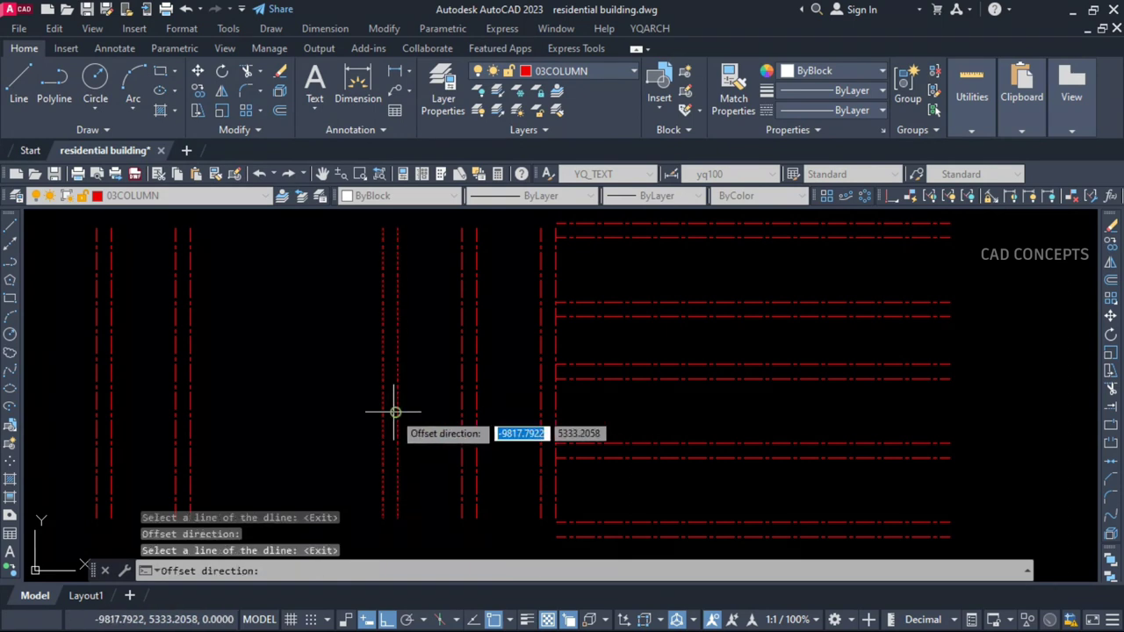
left_click(284, 409)
left_click(284, 409)
scroll(673, 404, "down", 2)
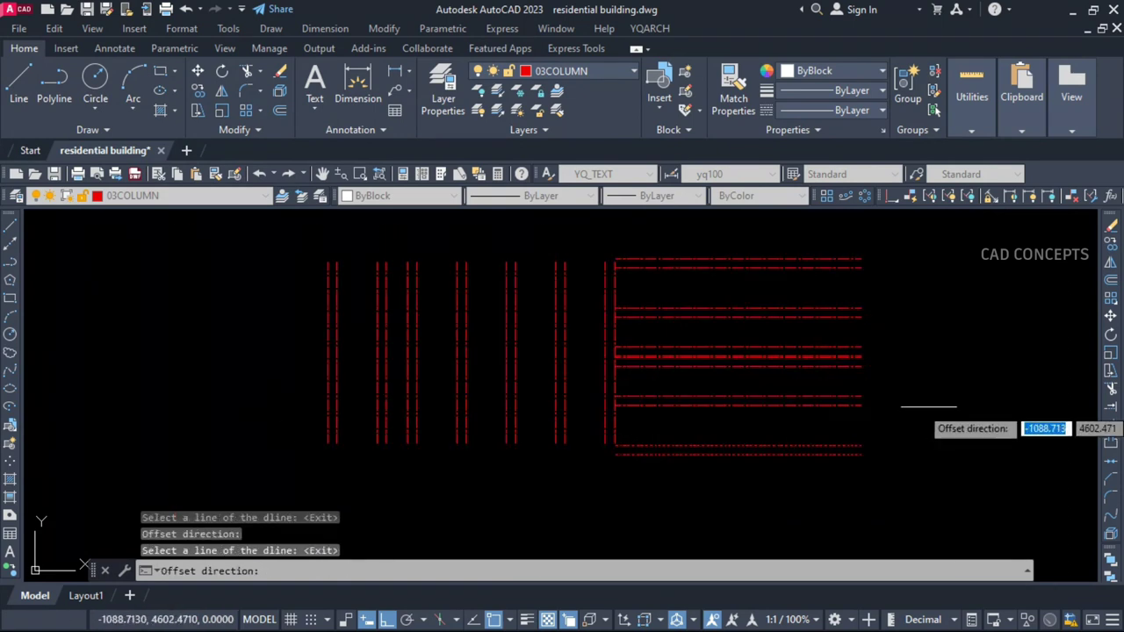
scroll(769, 479, "down", 1)
left_click(769, 479)
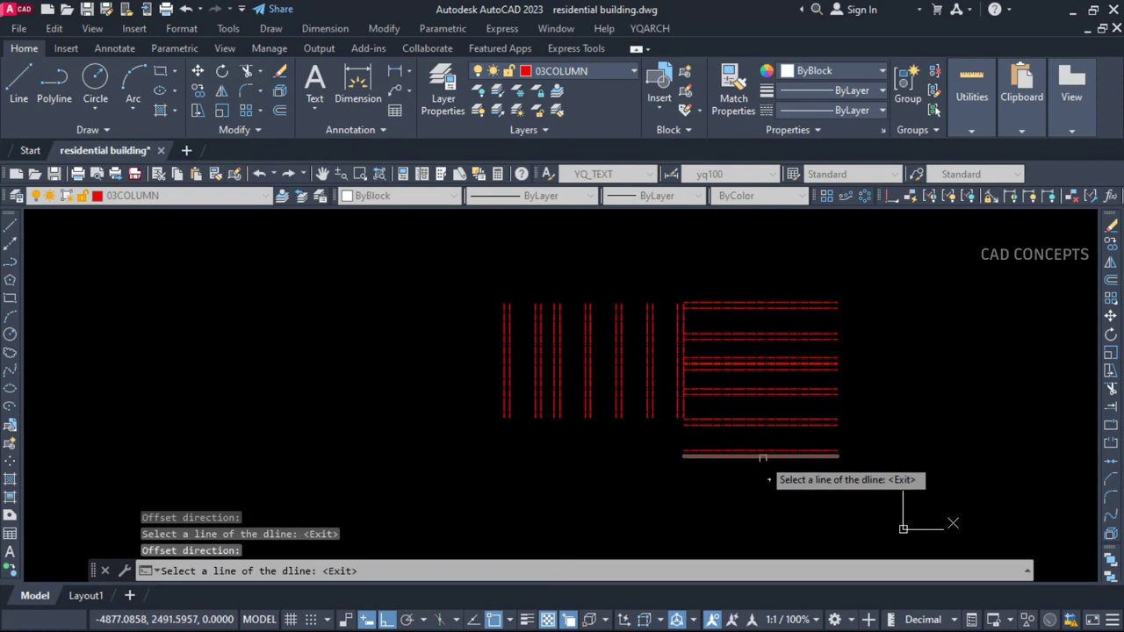
left_click(643, 408)
left_click(369, 399)
left_click(513, 406)
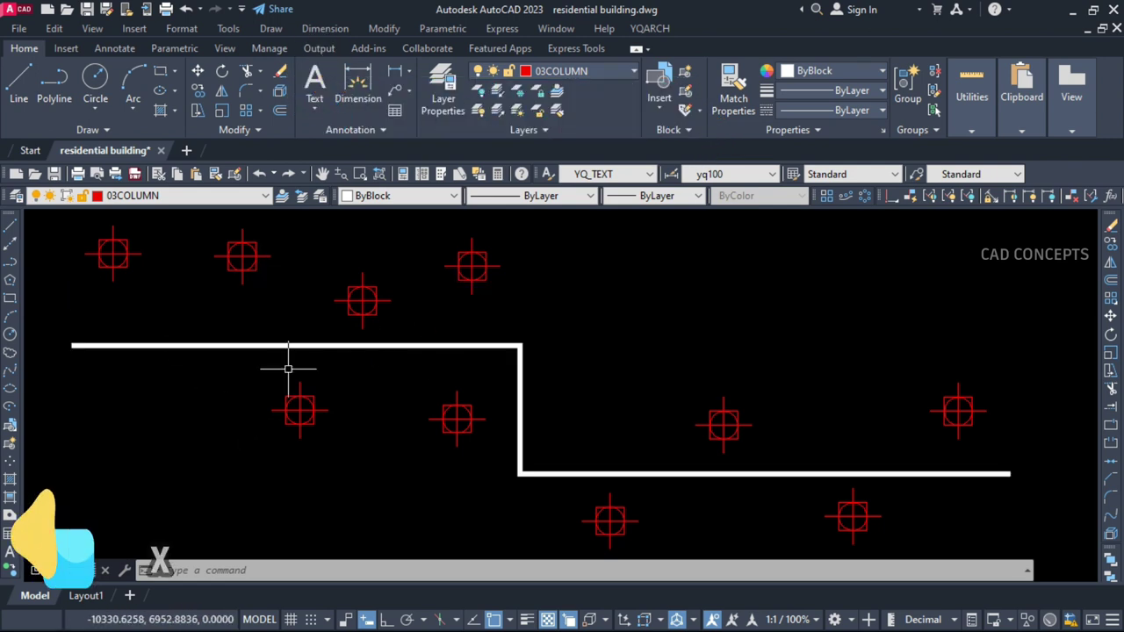
- Run XXV on the white stepped polyline and add vertices at the centres of the six columns around its left part
type("xx")
key("Return")
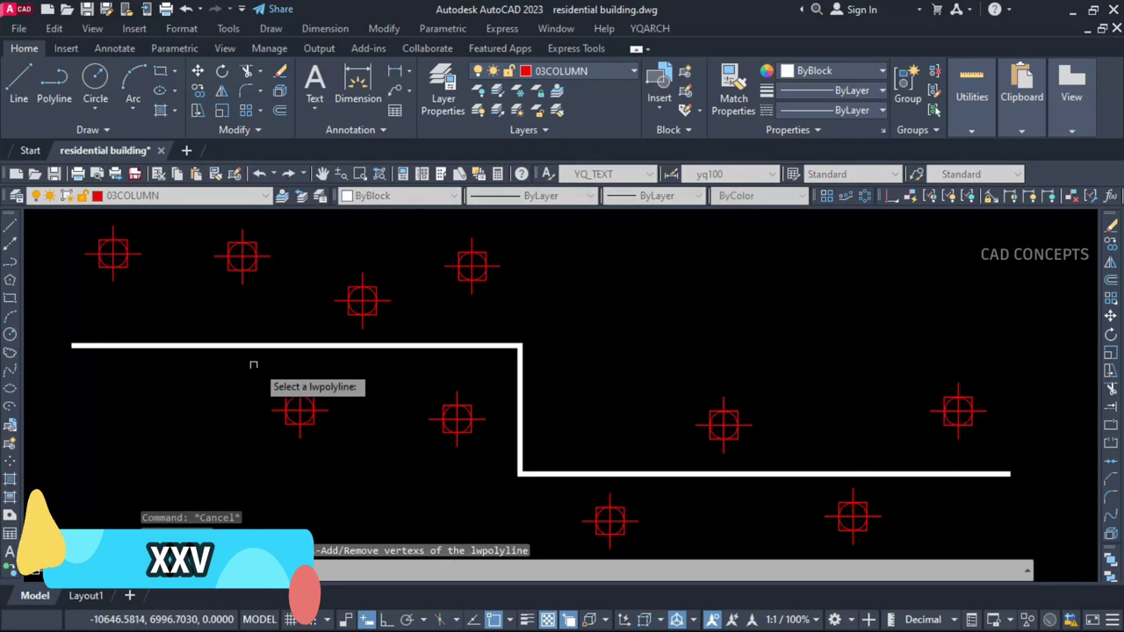
left_click(114, 347)
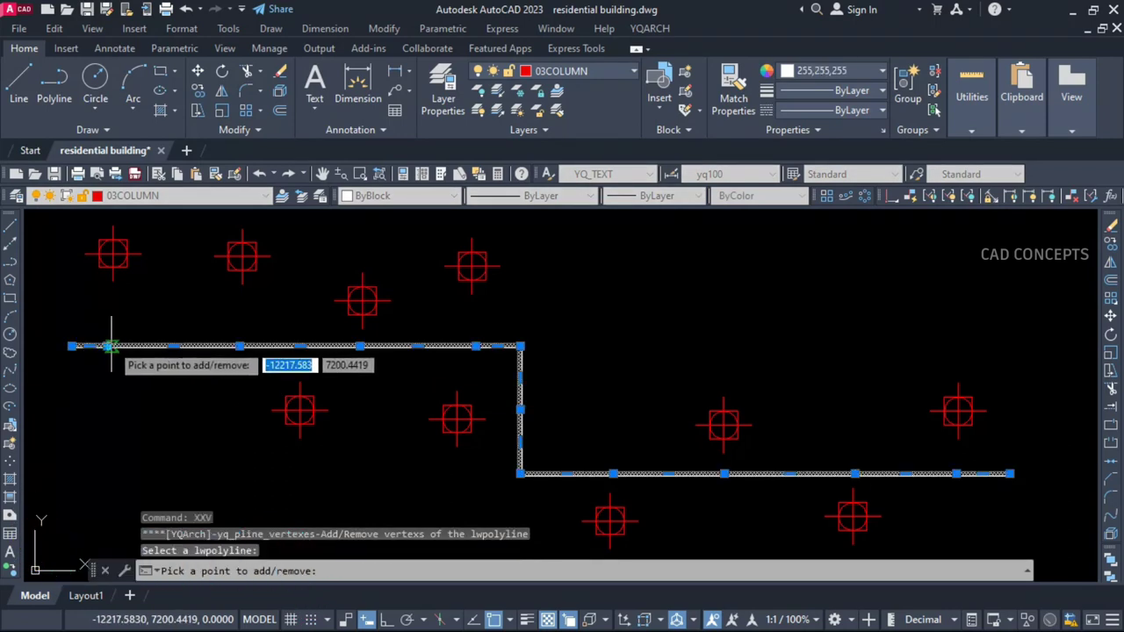
left_click(113, 253)
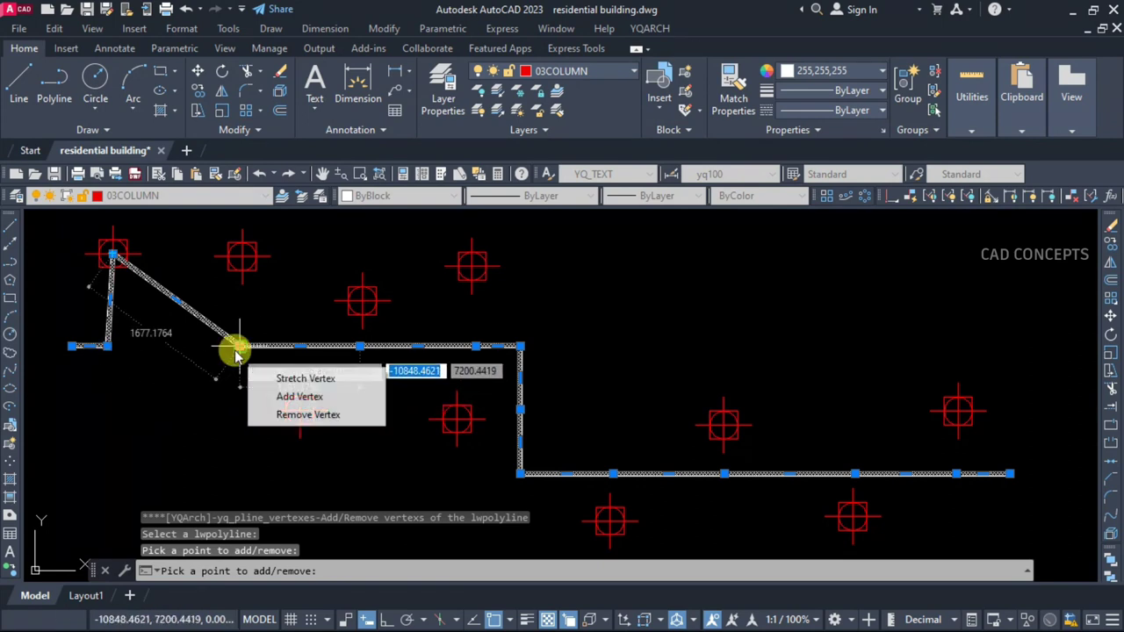
left_click(241, 255)
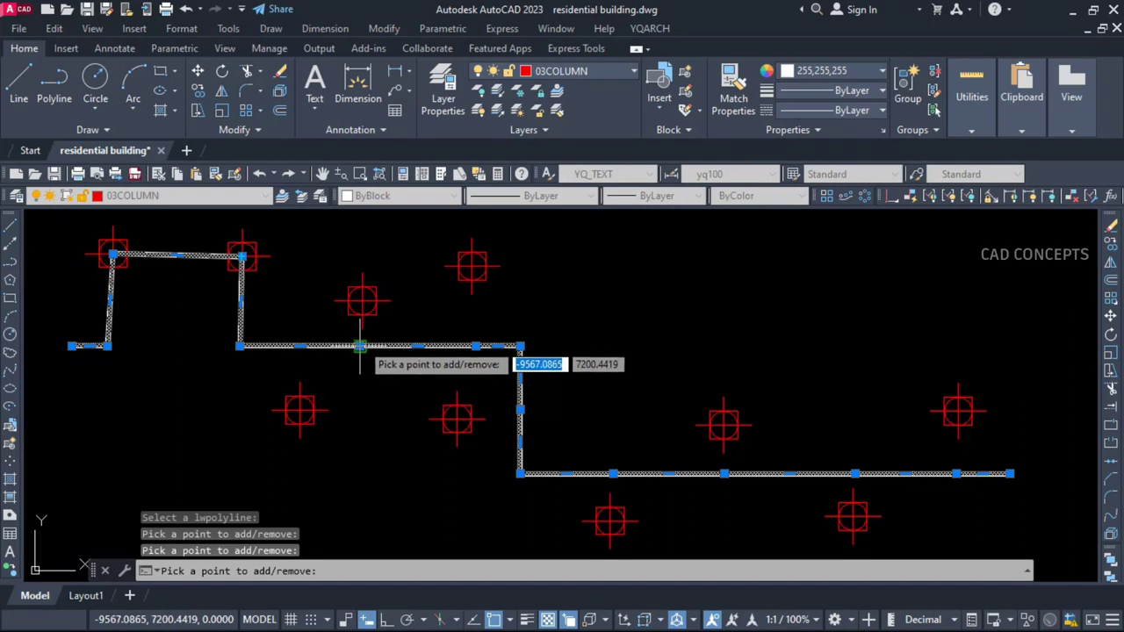
left_click(361, 301)
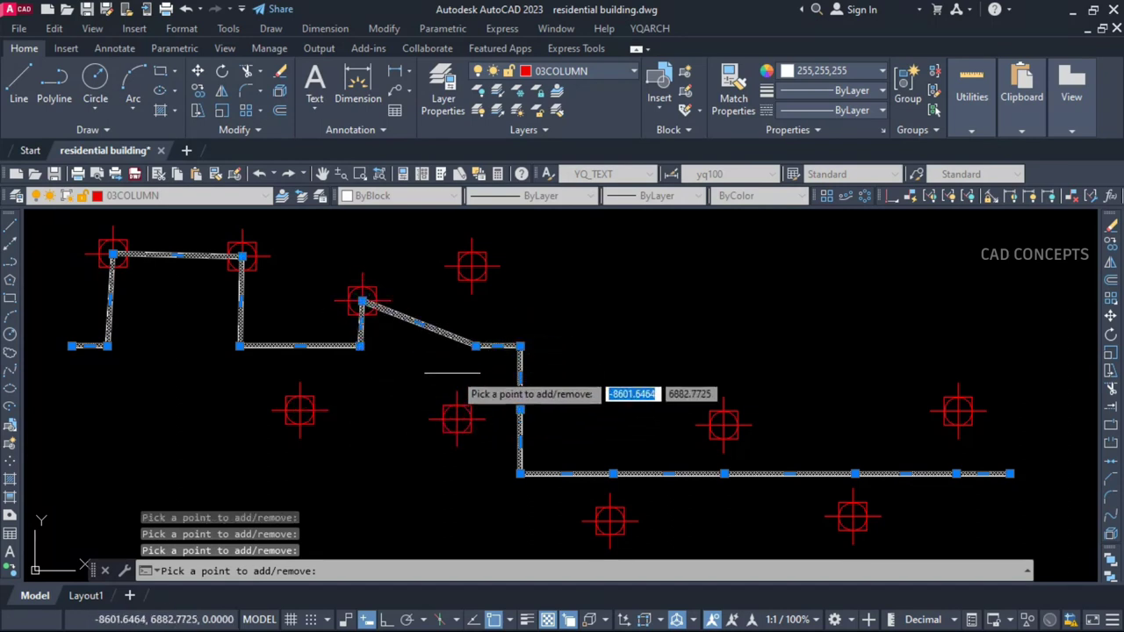
left_click(473, 266)
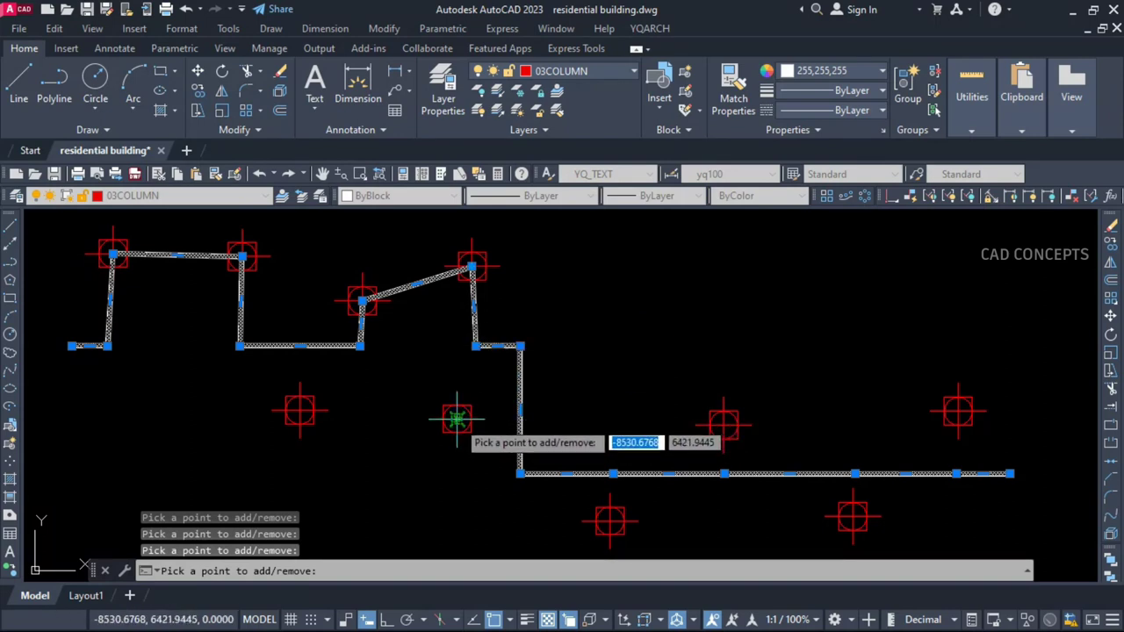
left_click(457, 420)
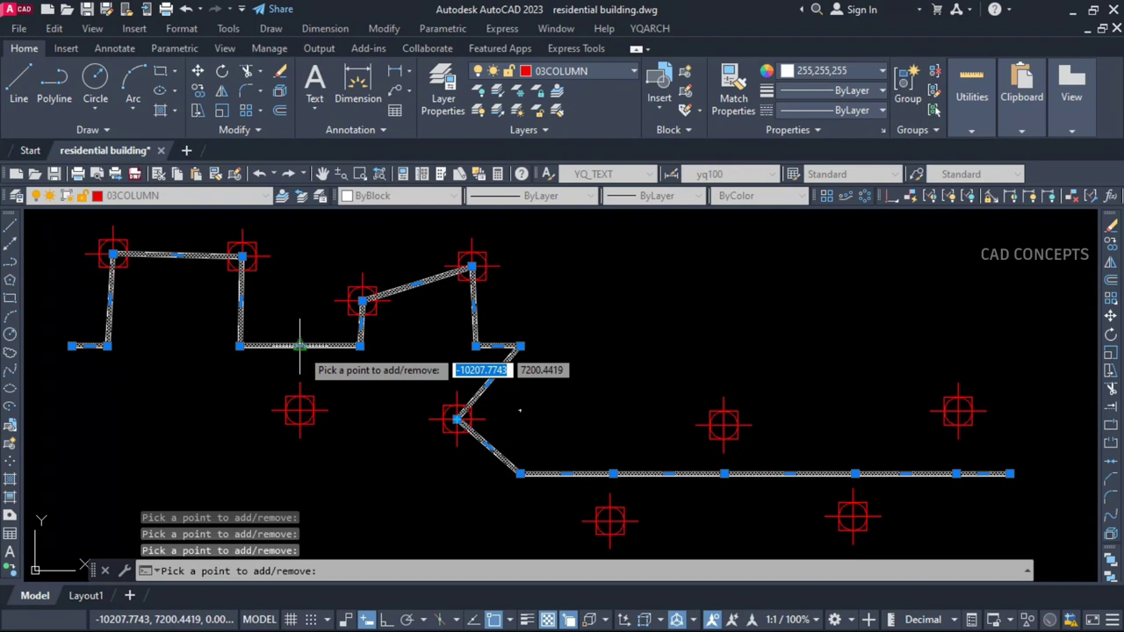
left_click(299, 411)
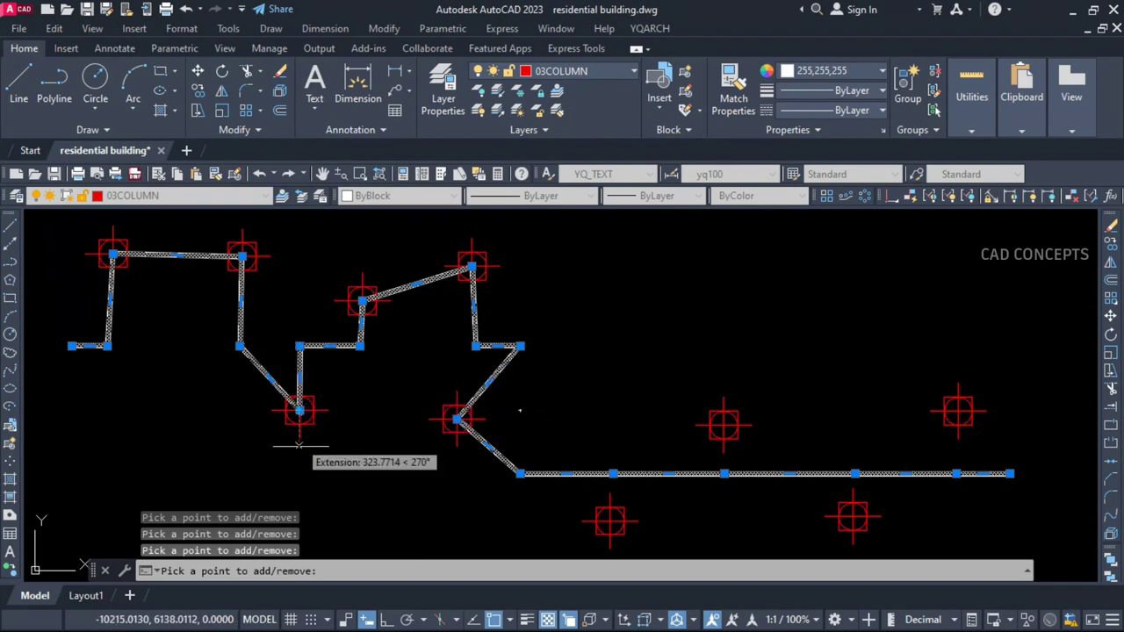
- Replace the four intermediate vertices on the polyline's lower right run with vertices at the centres of the four nearby columns
left_click(612, 473)
left_click(610, 521)
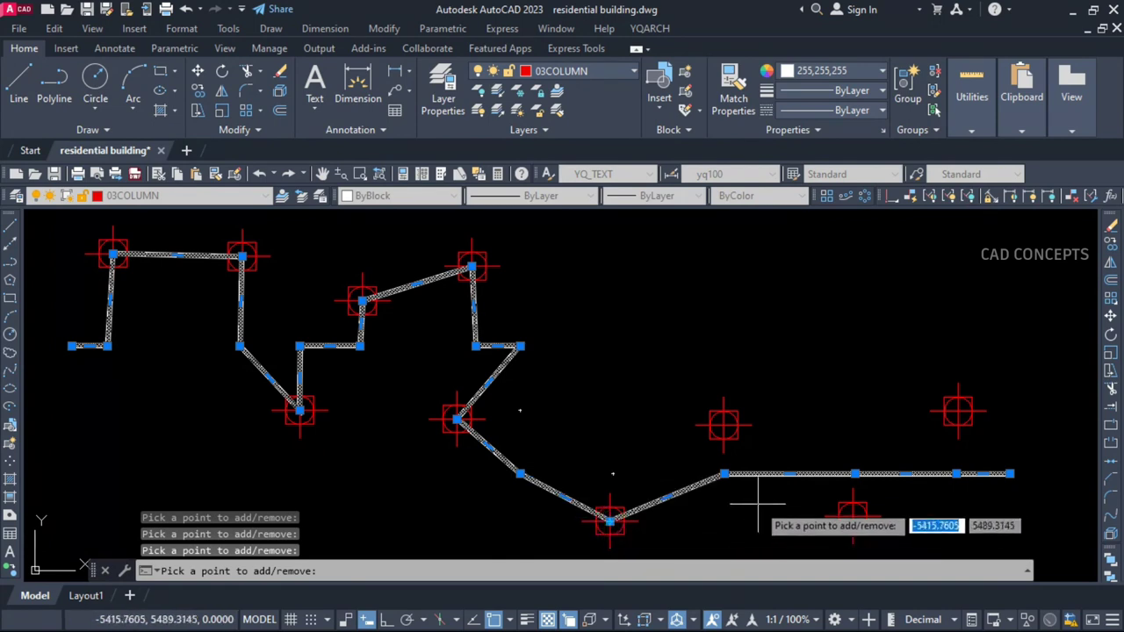
left_click(723, 424)
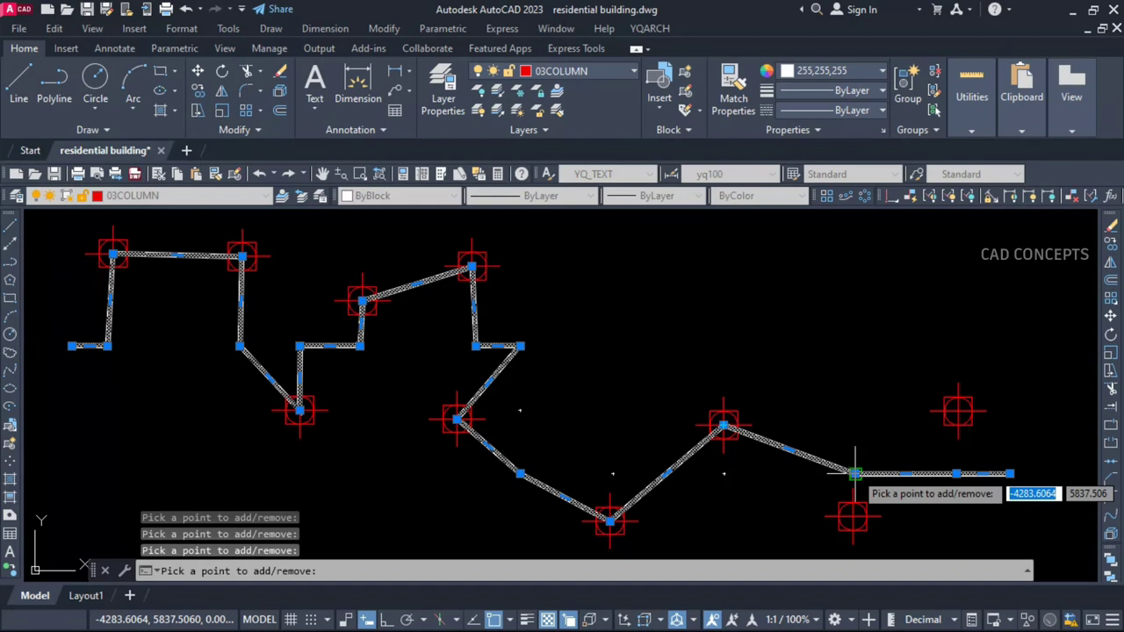
left_click(854, 473)
left_click(853, 517)
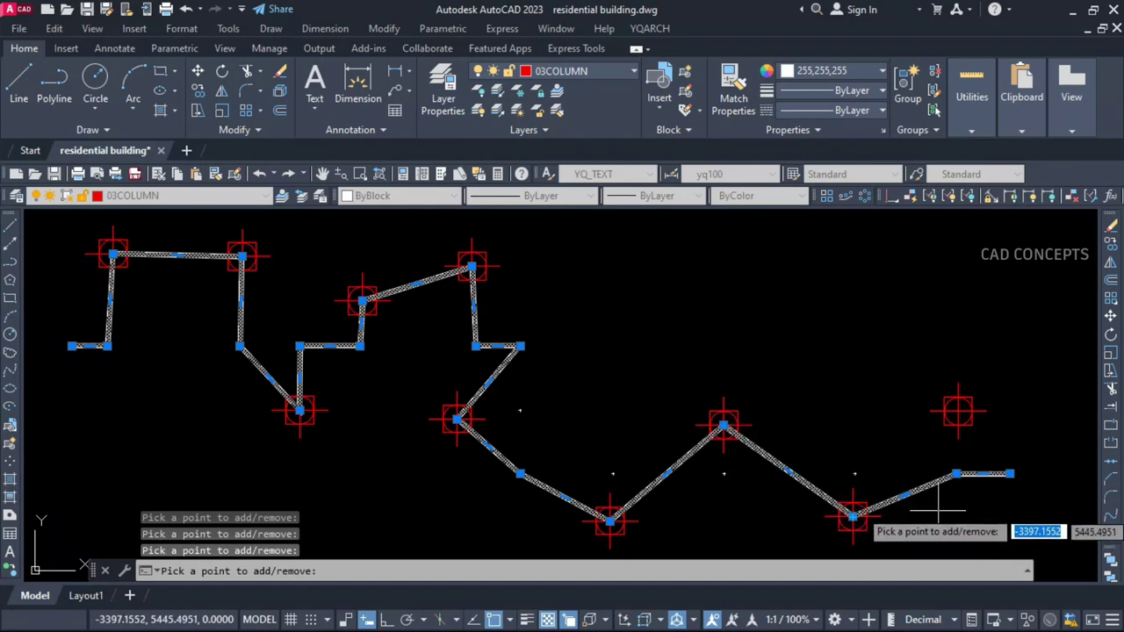
left_click(957, 476)
left_click(957, 409)
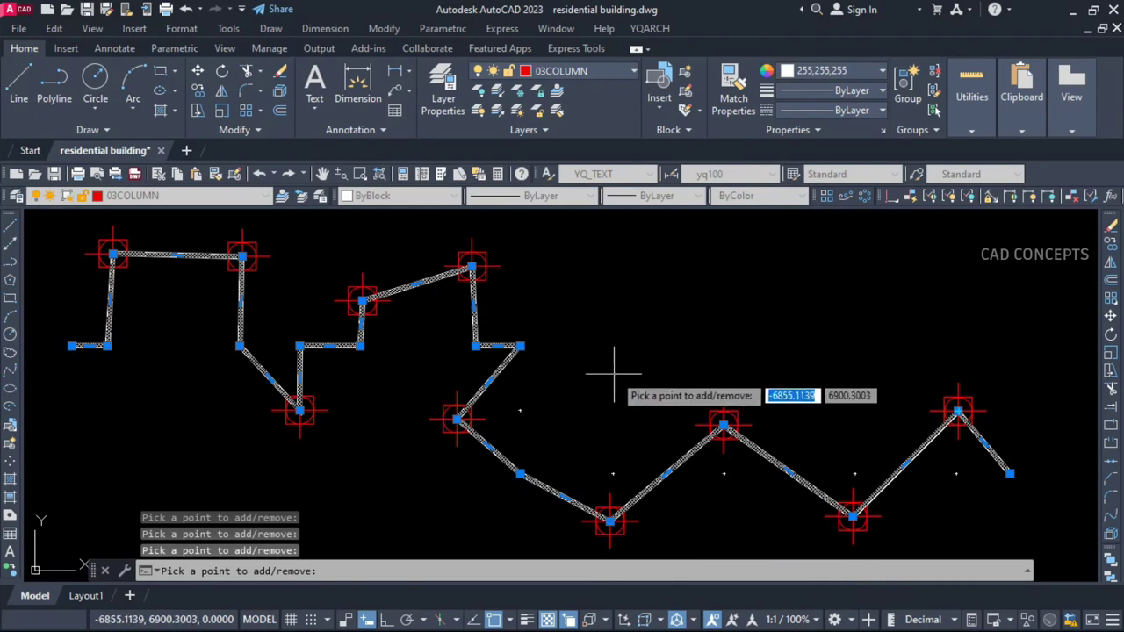
key("Escape")
key("Escape")
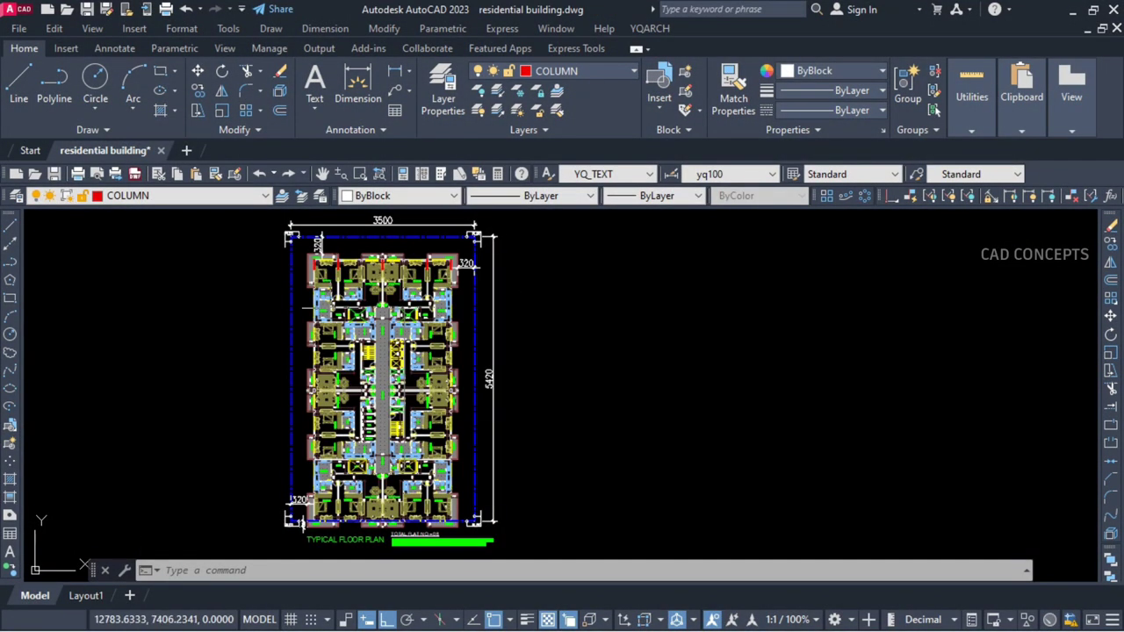
- Select everything in the floor plan drawing and write out its blocks with BBW into the BLOCK folder
scroll(345, 403, "up", 6)
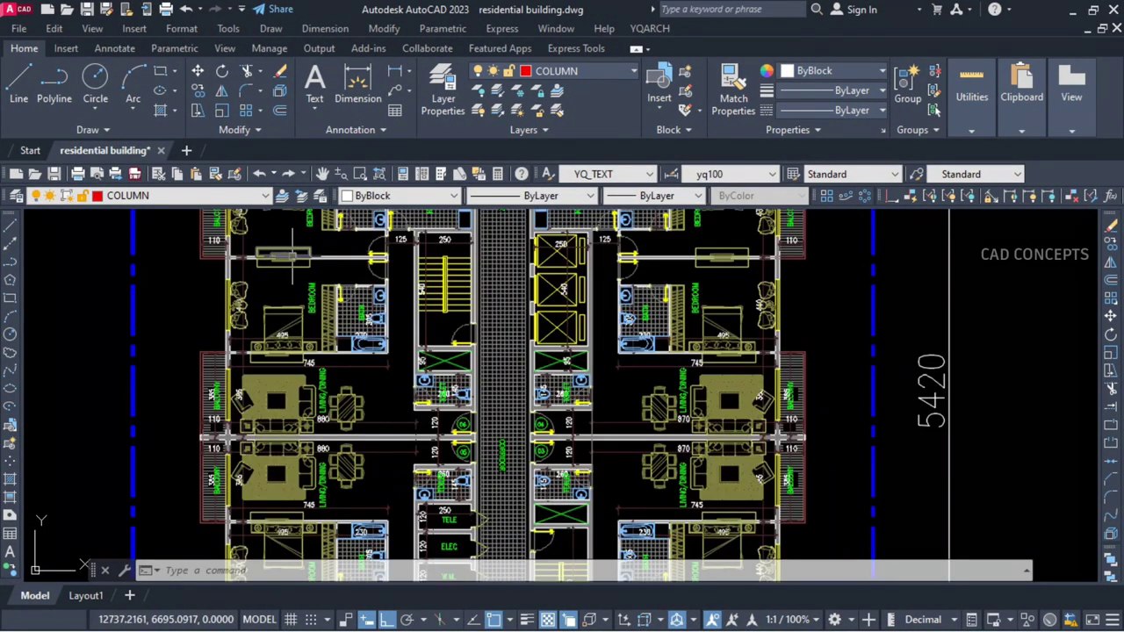
scroll(720, 325, "down", 5)
scroll(424, 451, "up", 5)
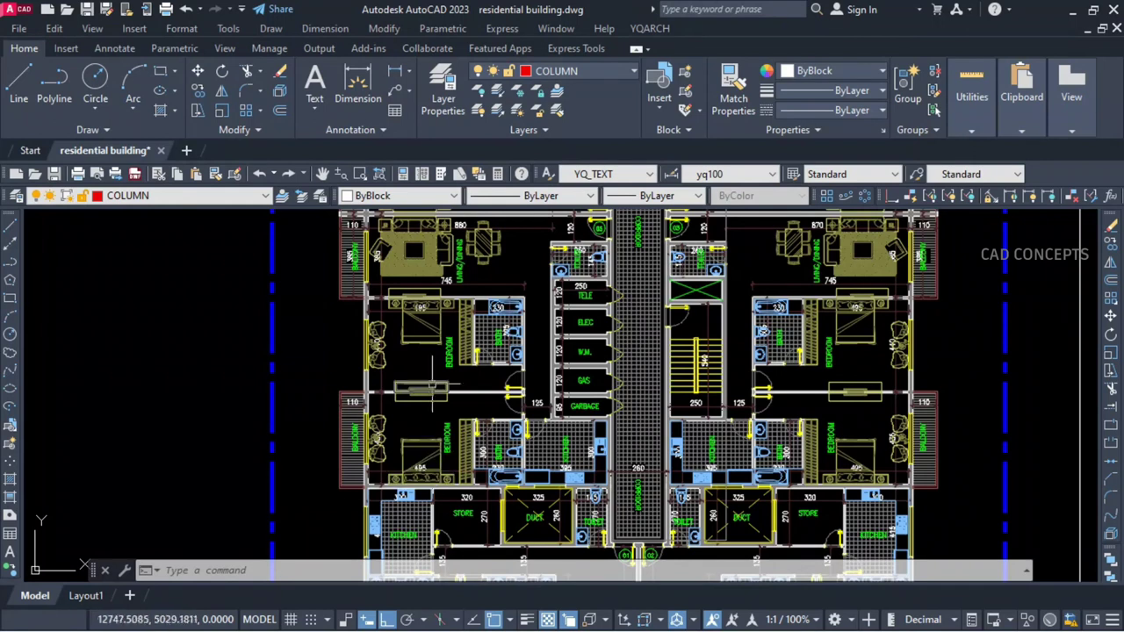
scroll(431, 385, "down", 5)
key("ctrl+a")
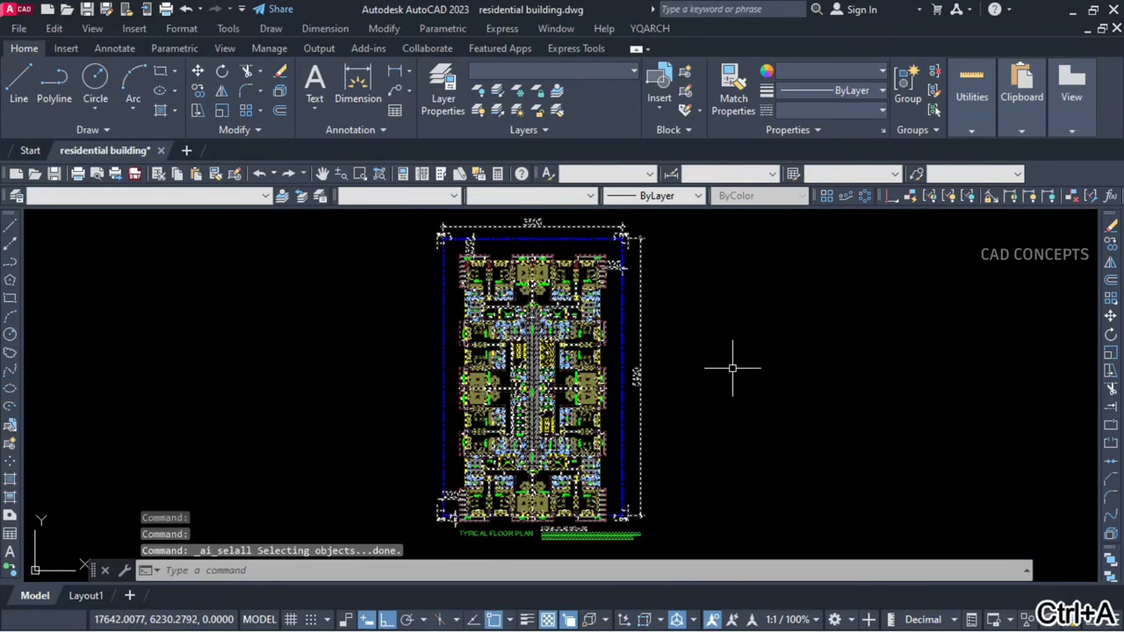
type("bbw")
key("Return")
left_click(517, 399)
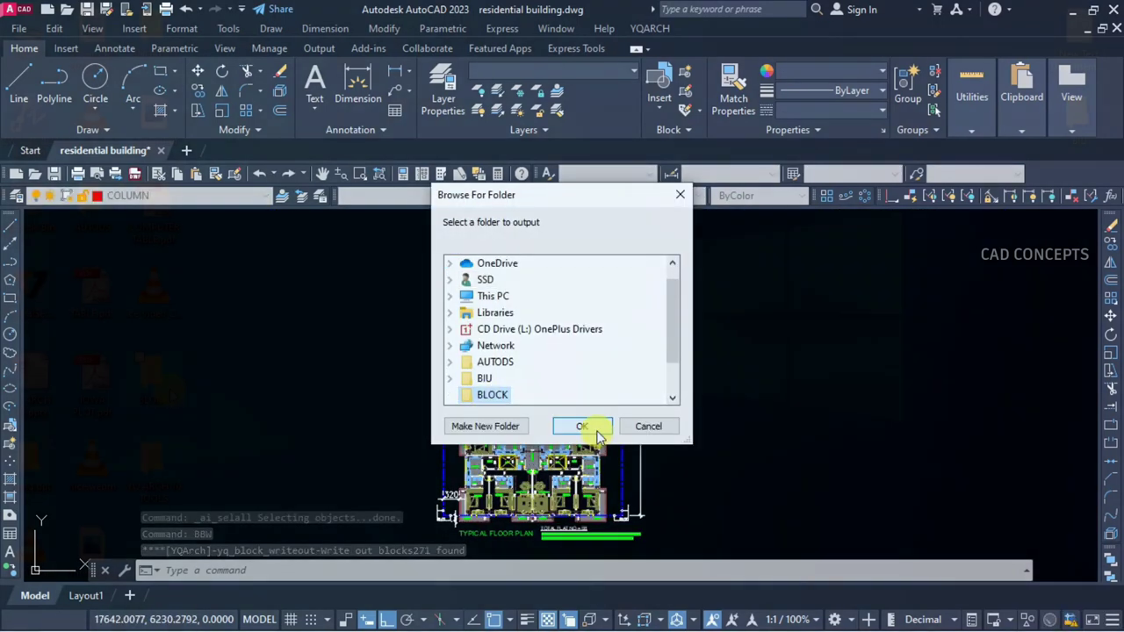
left_click(596, 432)
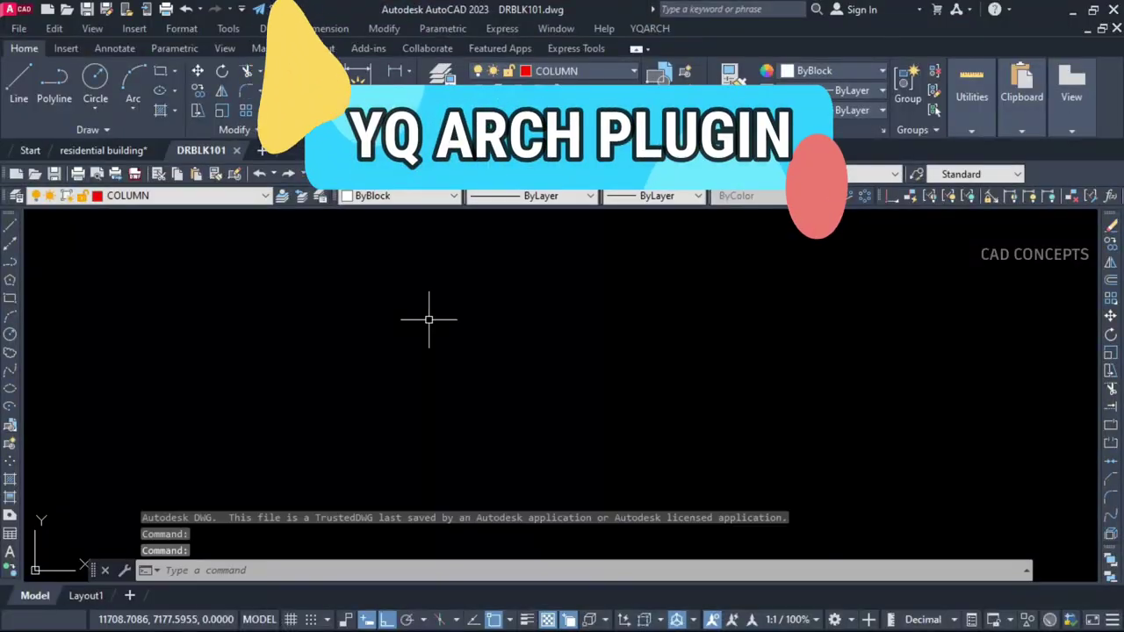
- Inspect the exported block drawings DRBLK101 and WD_WIN3 by zooming to their contents
type("z")
key("Return")
type("E")
key("Return")
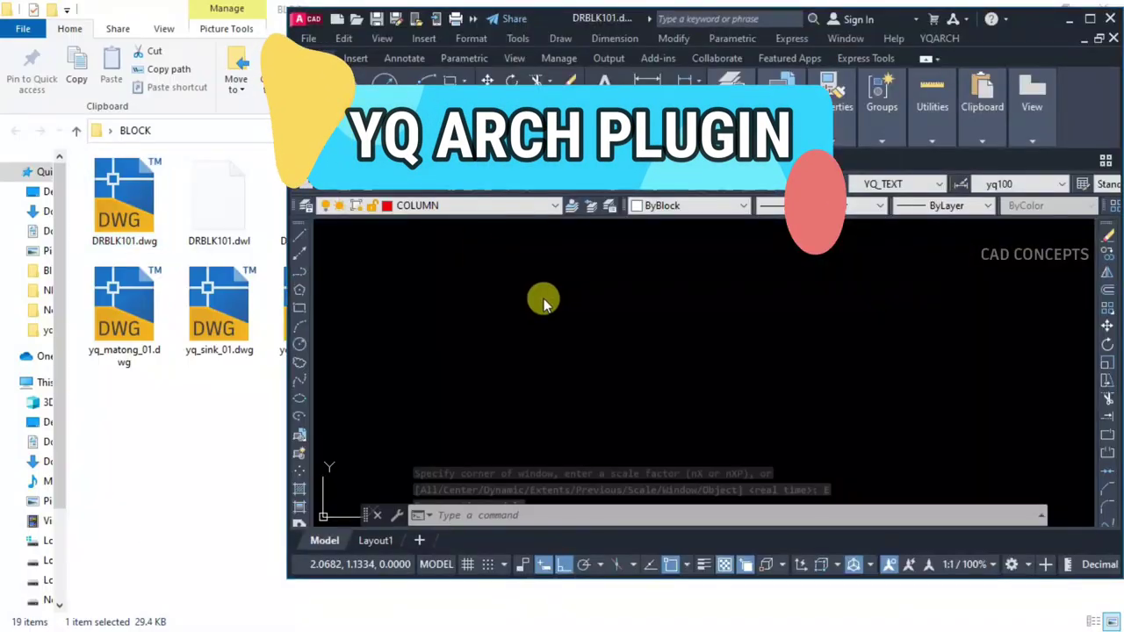
type("z")
key("Return")
type("W")
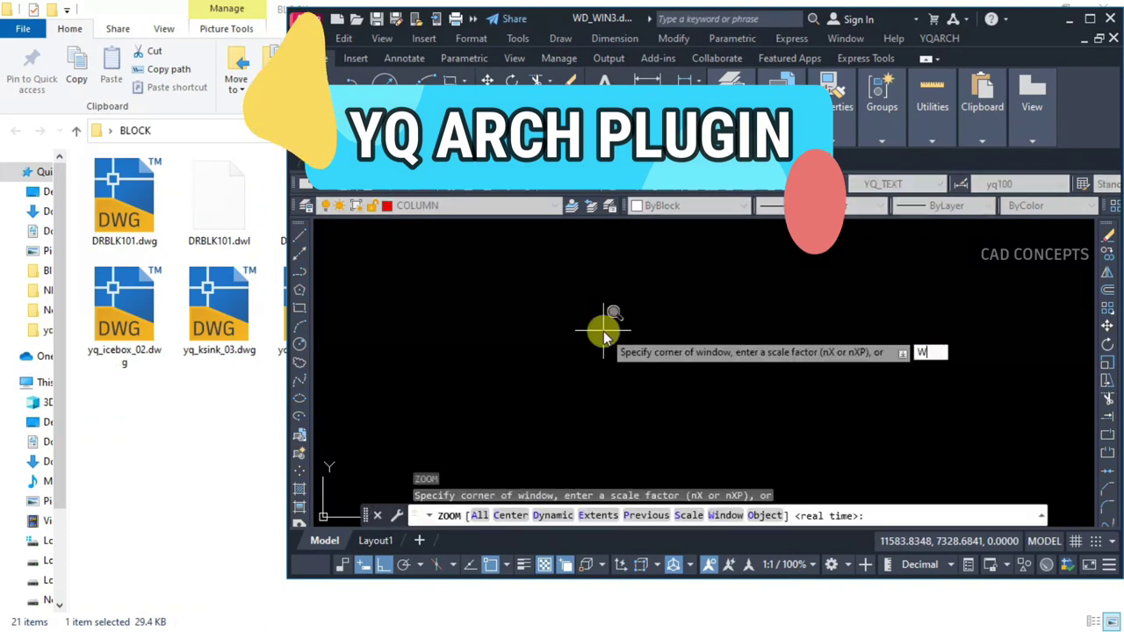
key("Return")
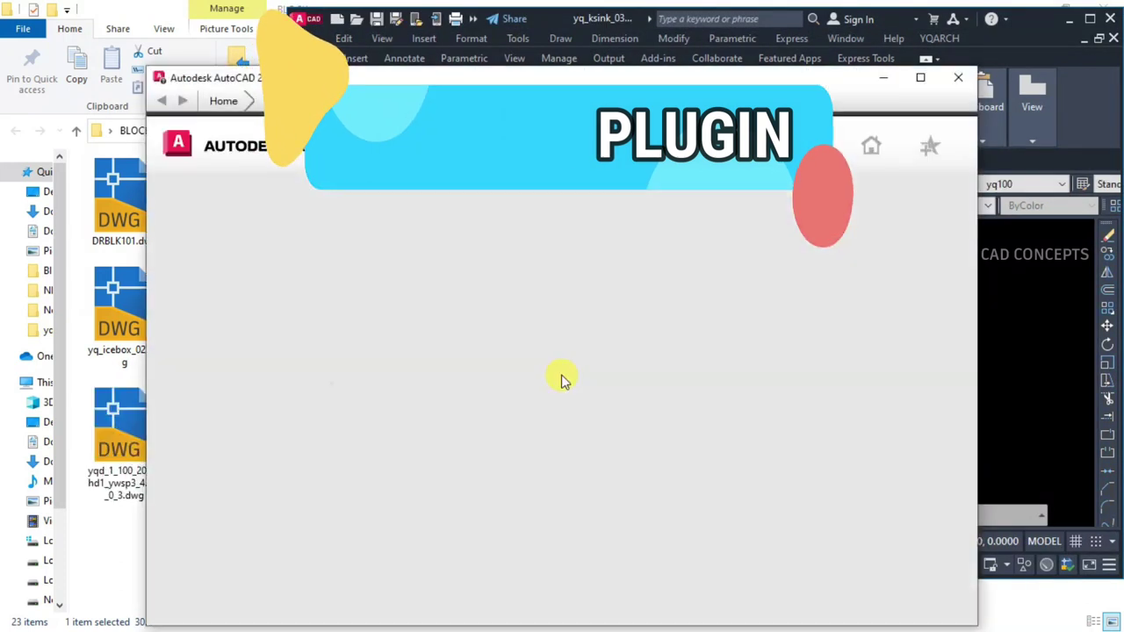
- Zoom the exported yq_ksink_03 drawing to its extents and bring in another exported drawing from the BLOCK folder
type("z")
key("Return")
type("E")
key("Return")
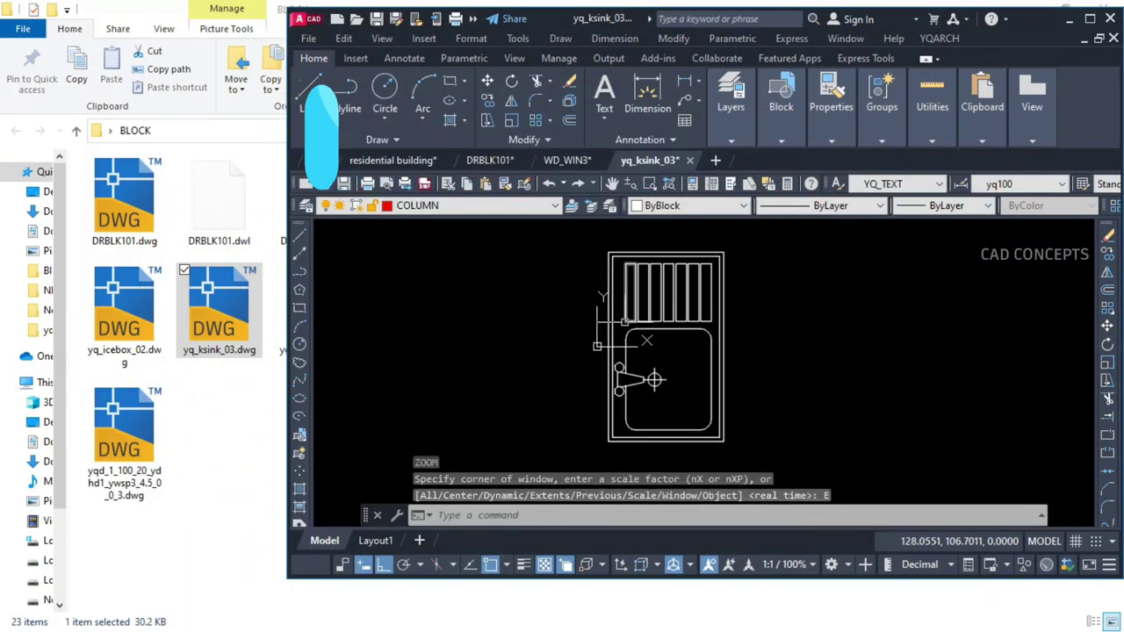
left_click_drag(150, 325, 368, 377)
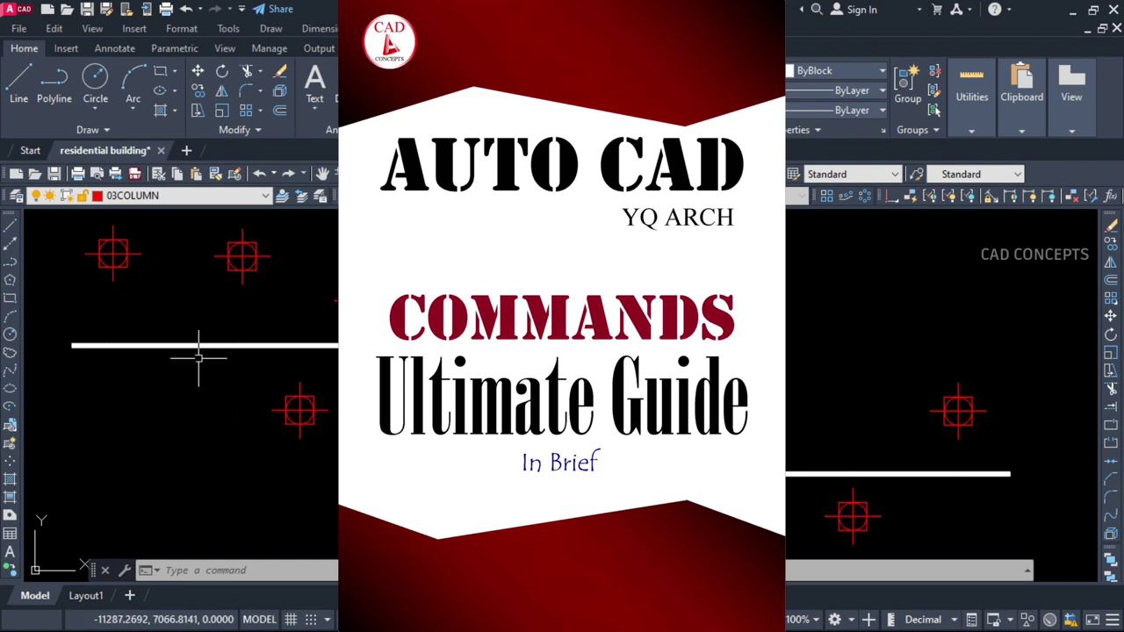
- Run XXV on the original stepped polyline again and route its left part through the surrounding six column centres
key("Return")
left_click(105, 345)
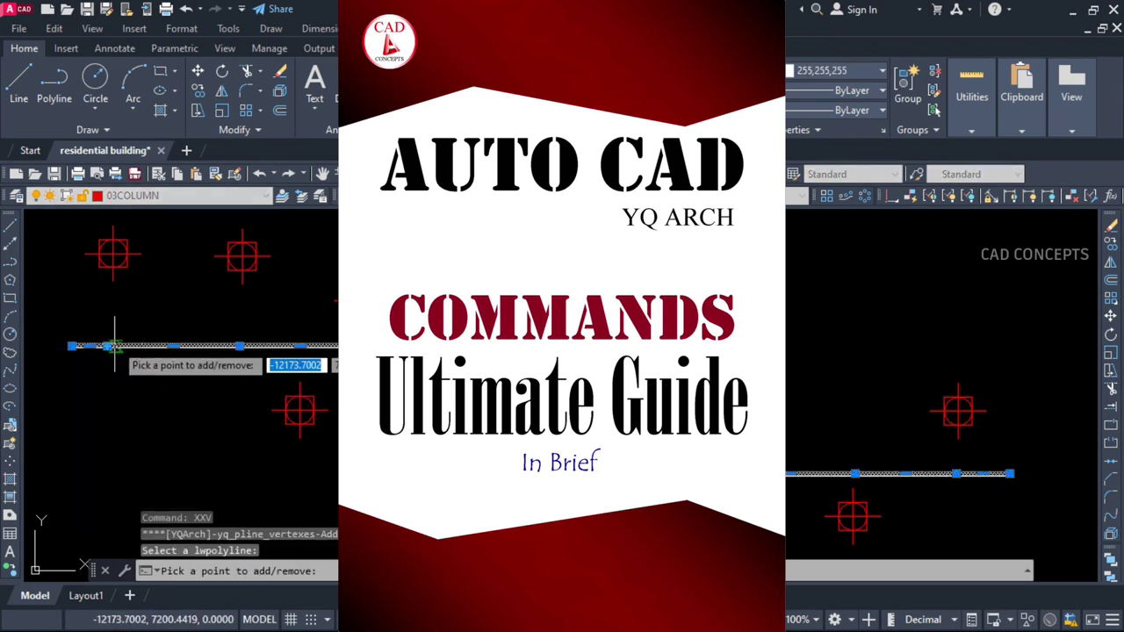
left_click(113, 254)
left_click(242, 255)
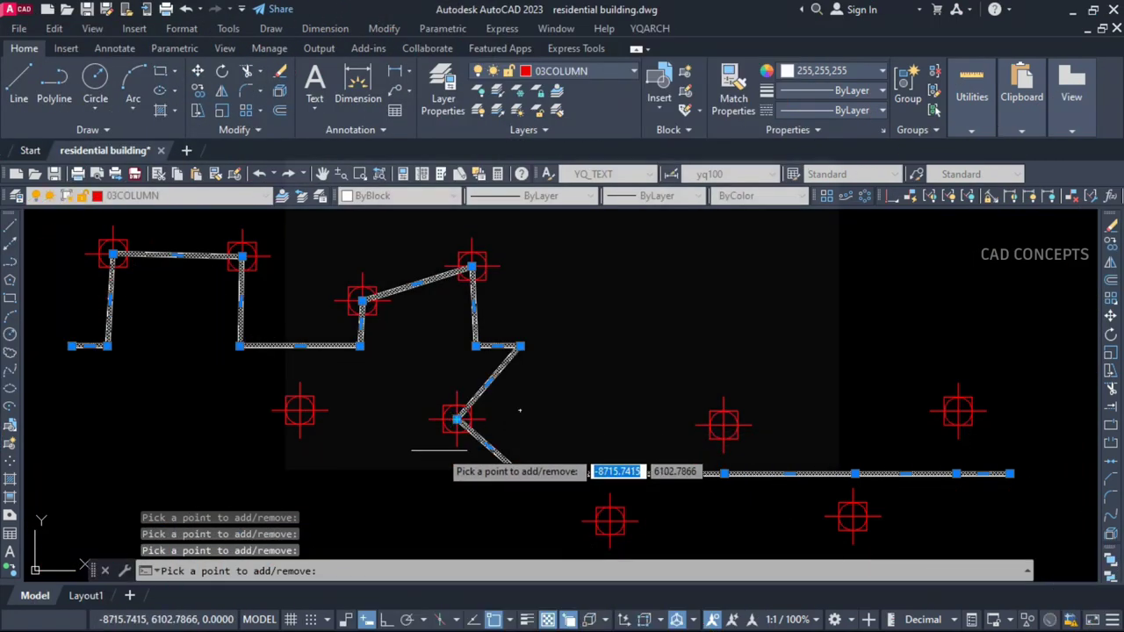
left_click(457, 421)
mouse_move(301, 352)
left_click(300, 410)
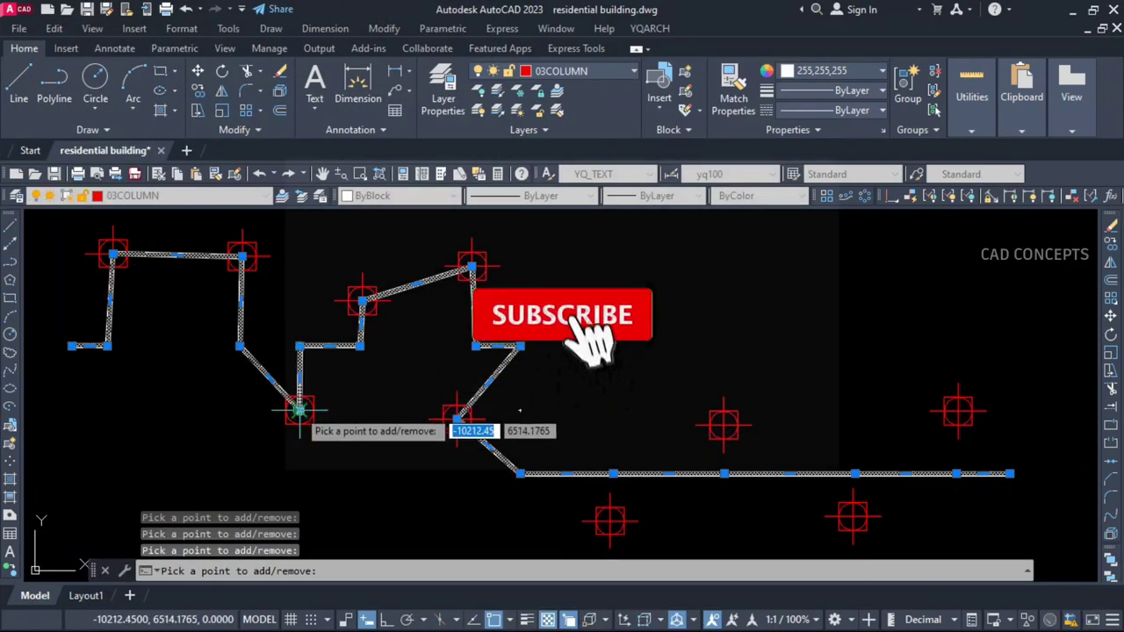
- Route the polyline's right part through the four remaining column centres and end the vertex editing
left_click(610, 521)
left_click(723, 426)
left_click(853, 517)
left_click(958, 410)
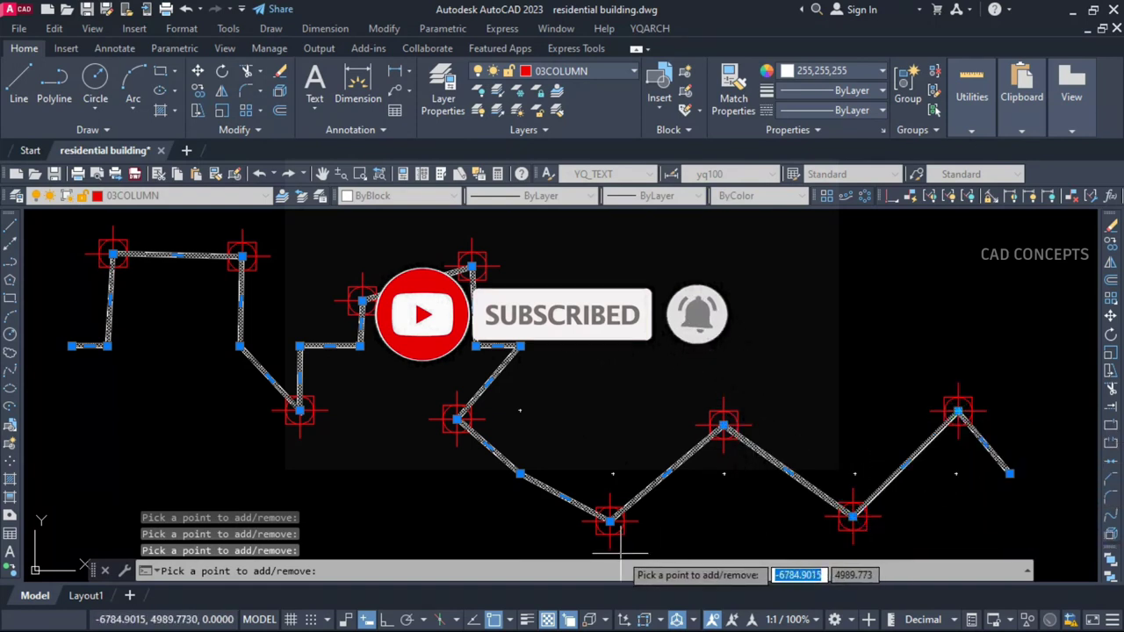
key("Escape")
key("Escape")
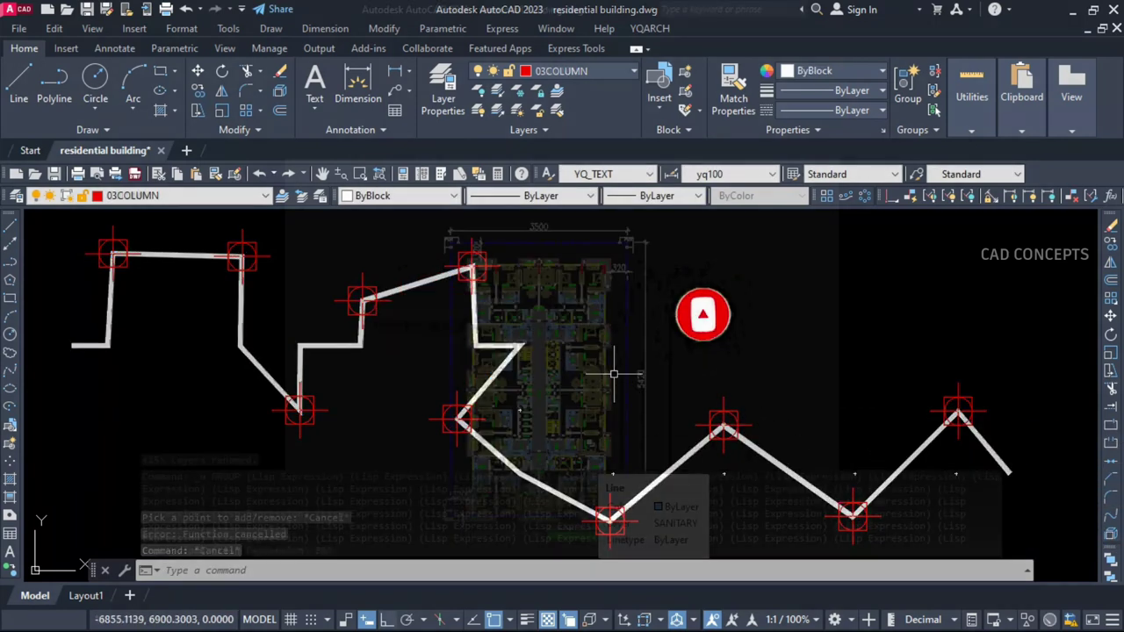
left_click(165, 196)
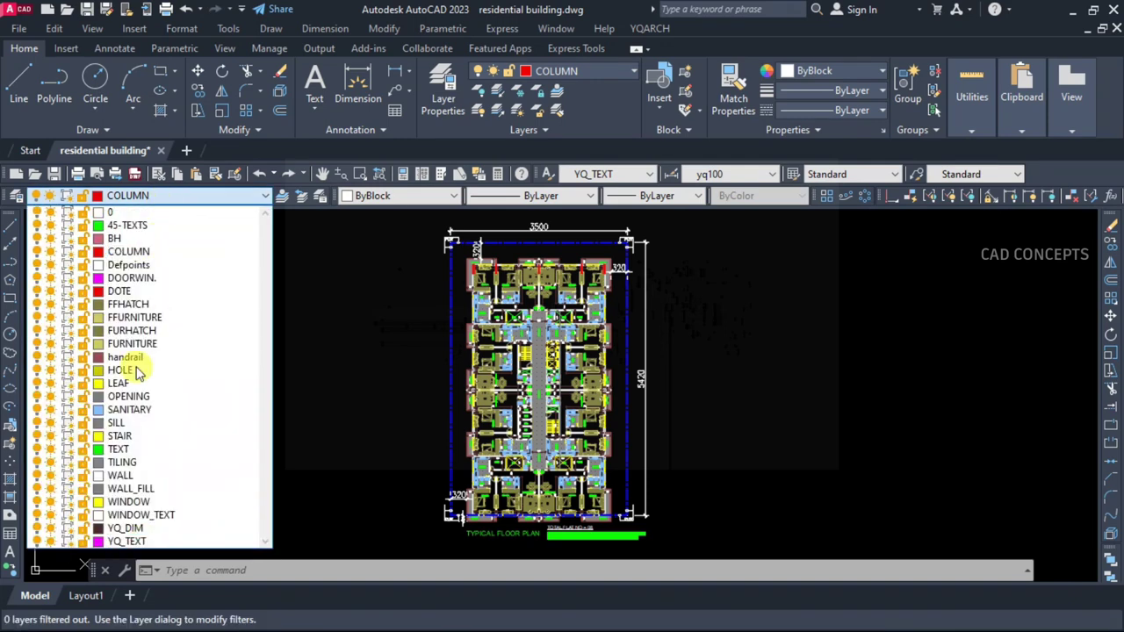
left_click(303, 409)
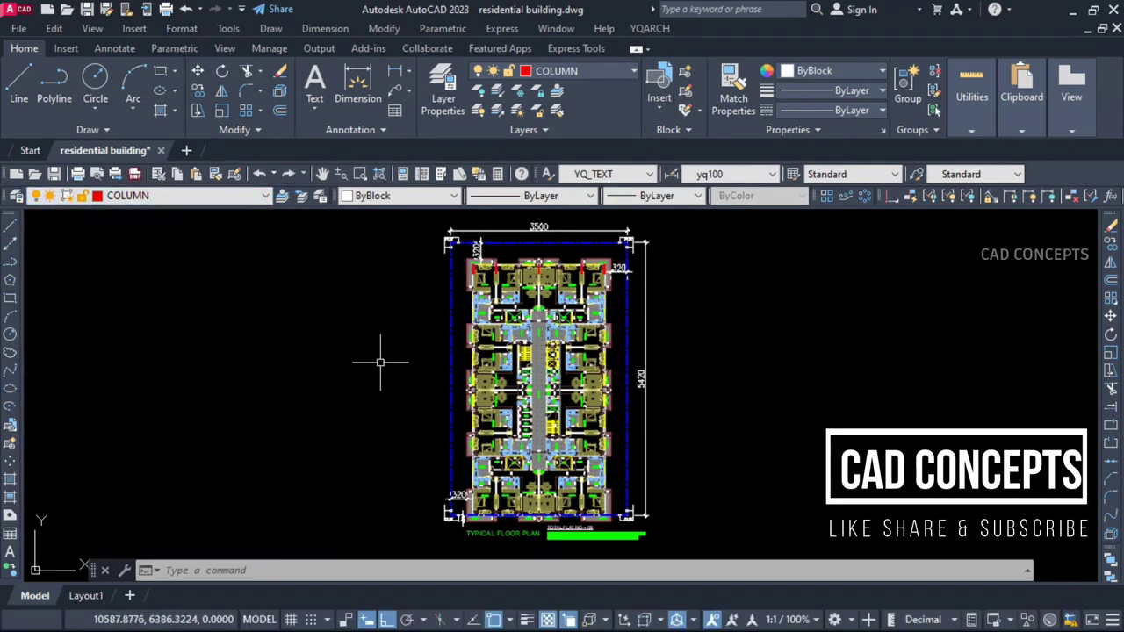